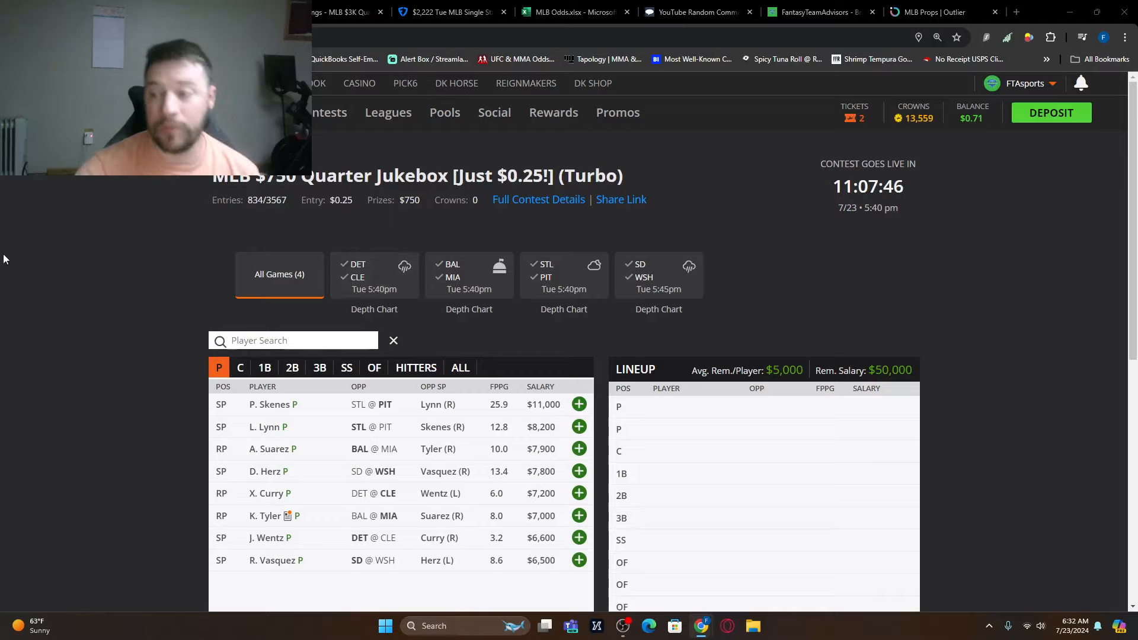
- Draw a first random giveaway winner from the 70 entries, then reset and draw a second
{"action": "left_click", "coordinate": [689, 12]}
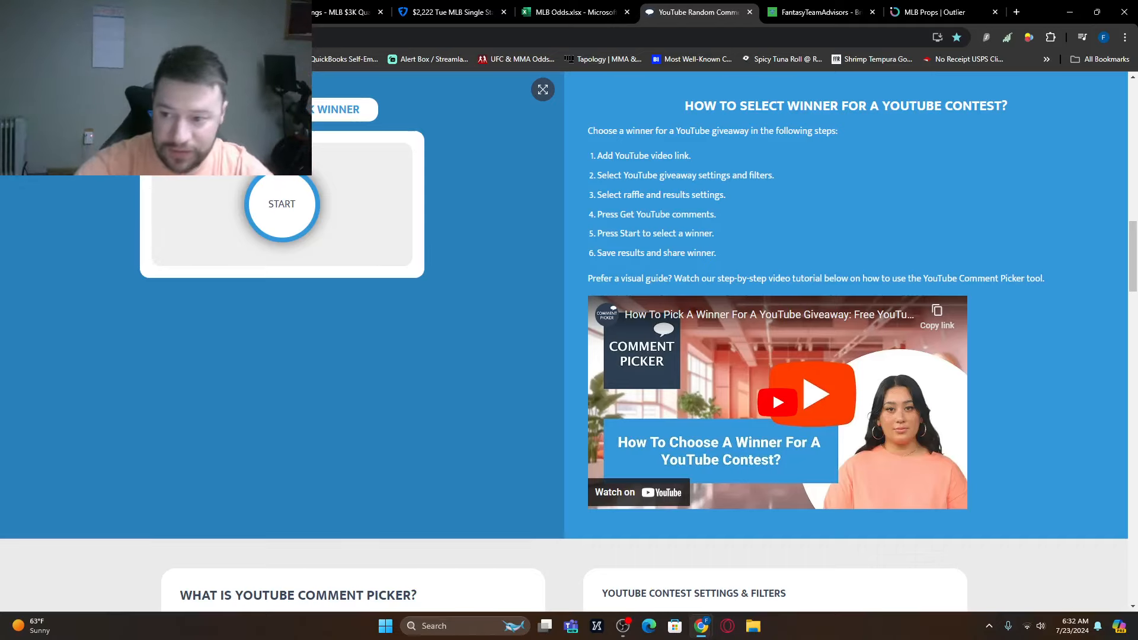
{"action": "left_click", "coordinate": [267, 200]}
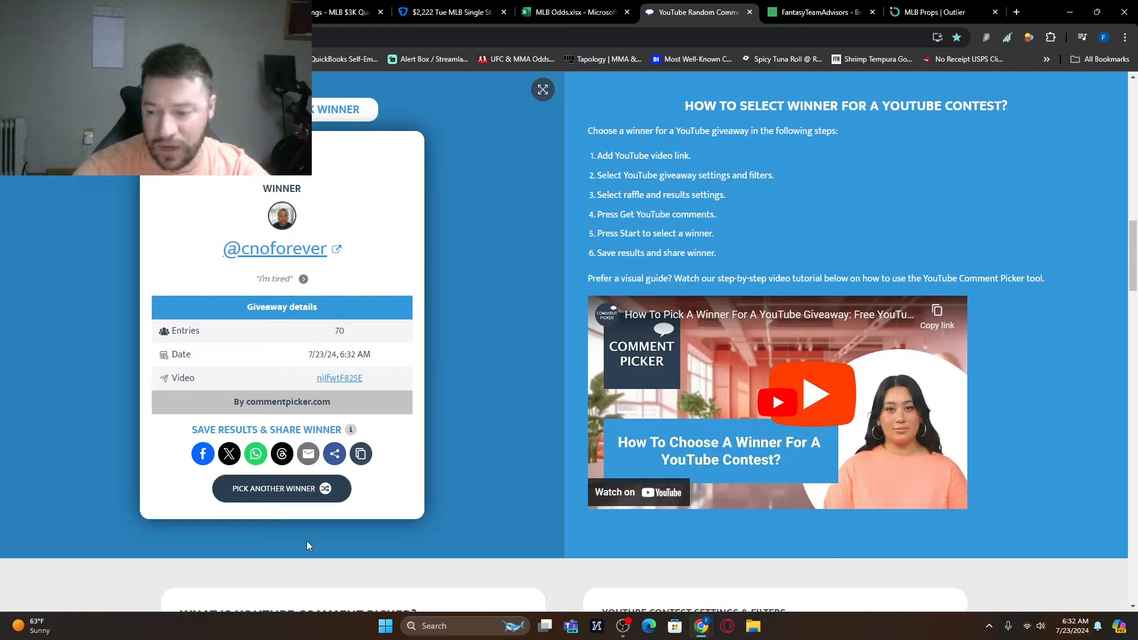
{"action": "left_click", "coordinate": [317, 498]}
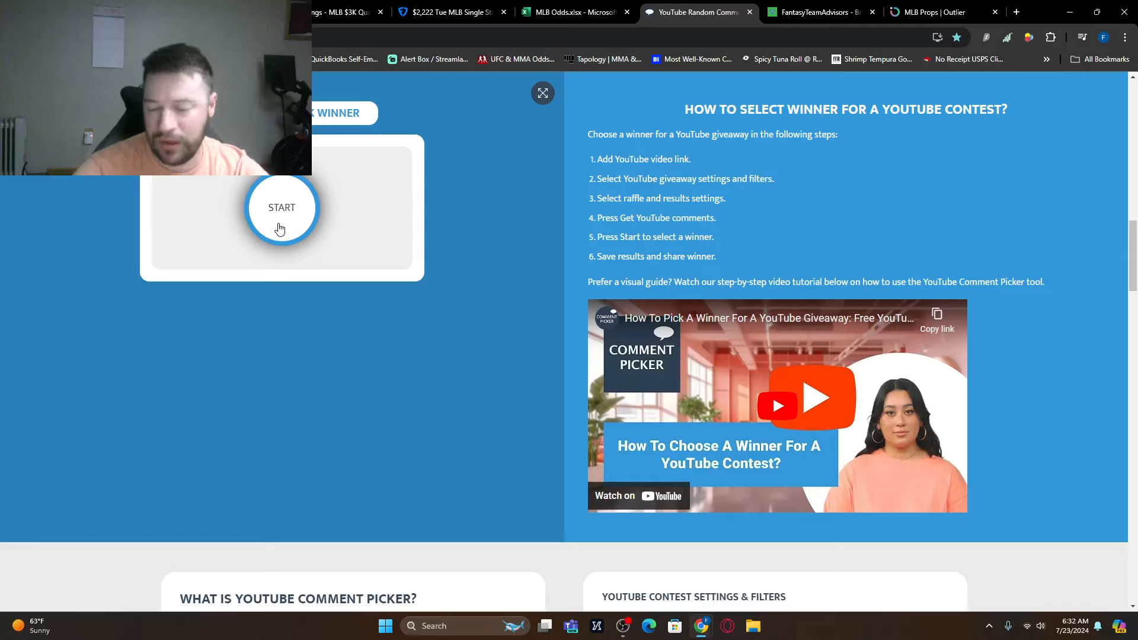
{"action": "left_click", "coordinate": [279, 229]}
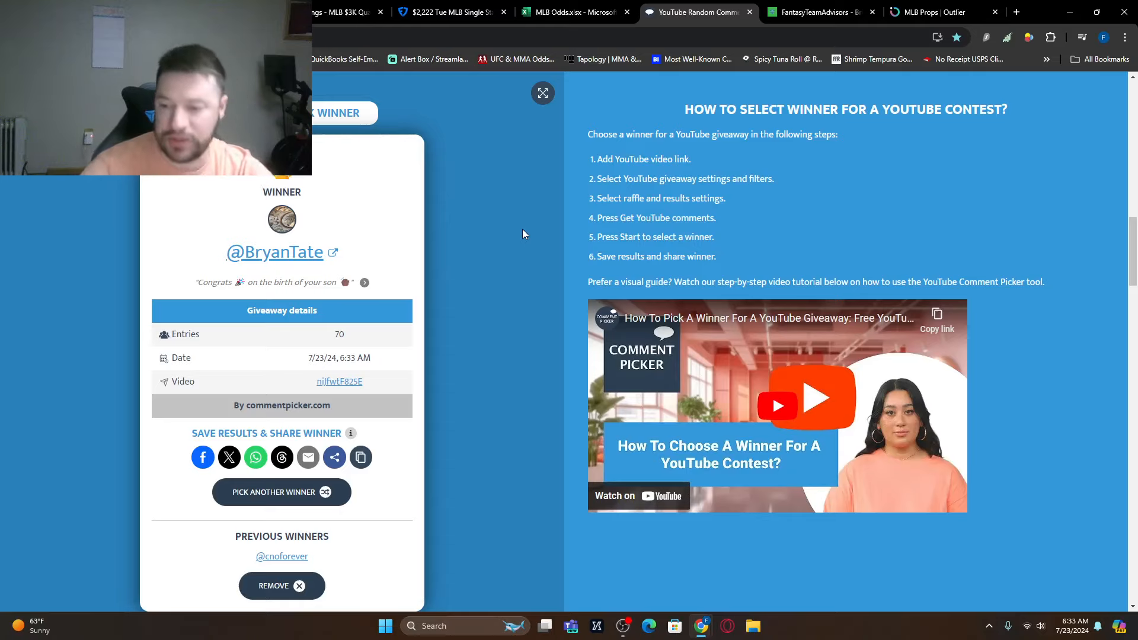
{"action": "left_click", "coordinate": [293, 494]}
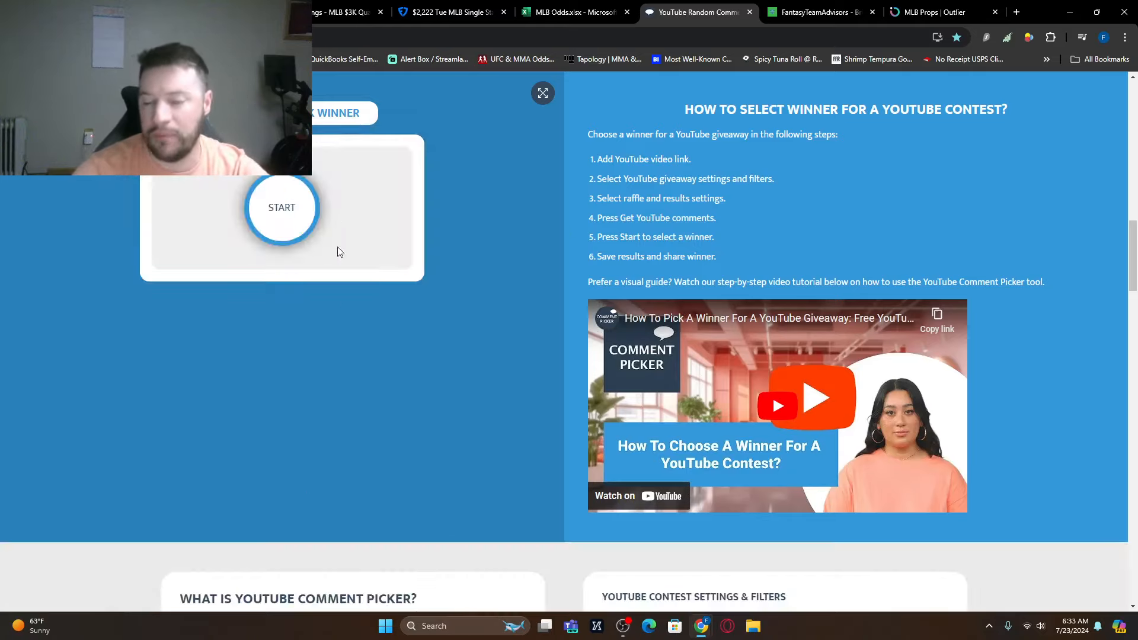
{"action": "left_click", "coordinate": [281, 207]}
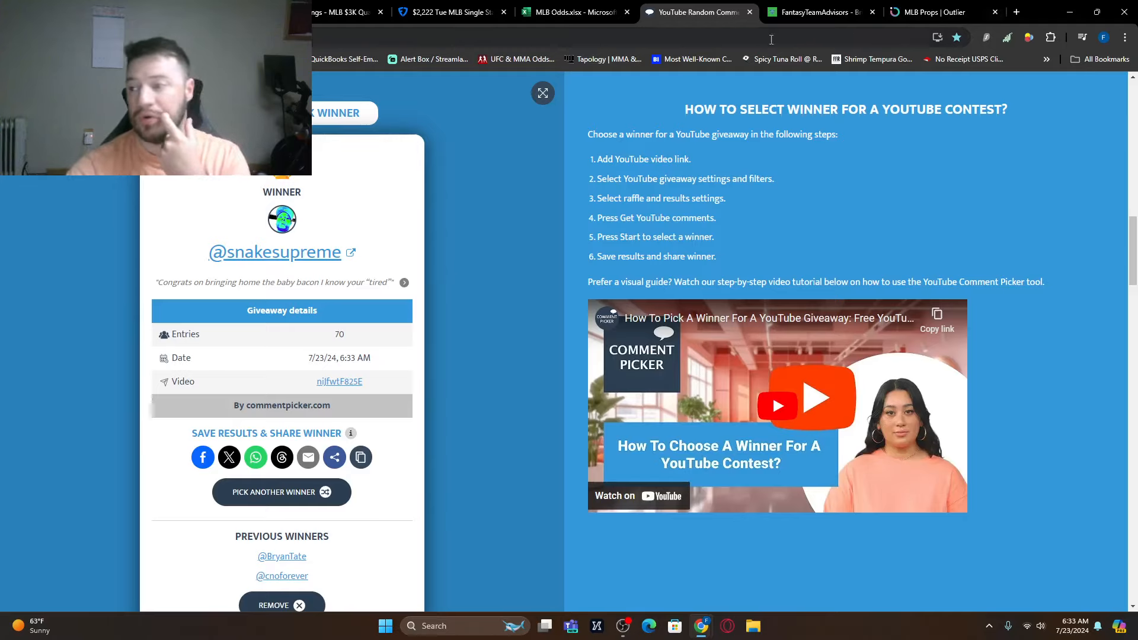
{"action": "left_click", "coordinate": [749, 11]}
- Bring up the MLB Odds workbook to look over implied-run totals and moneylines
{"action": "left_click", "coordinate": [577, 12]}
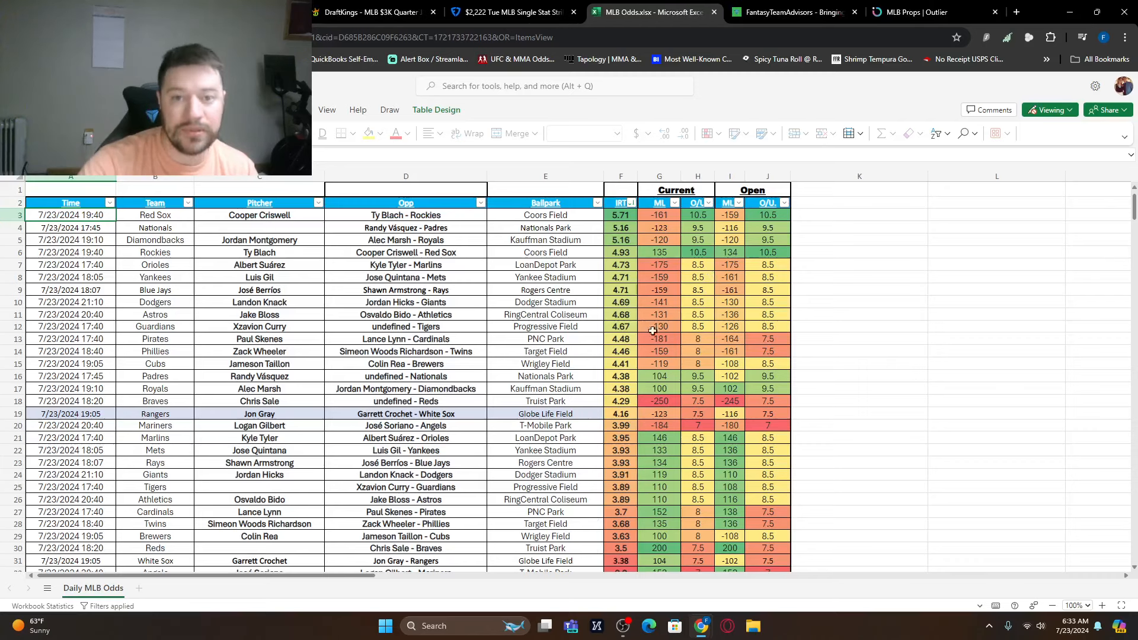
{"action": "scroll", "coordinate": [643, 335], "scroll_direction": "down", "scroll_amount": 3}
{"action": "scroll", "coordinate": [643, 335], "scroll_direction": "up", "scroll_amount": 3}
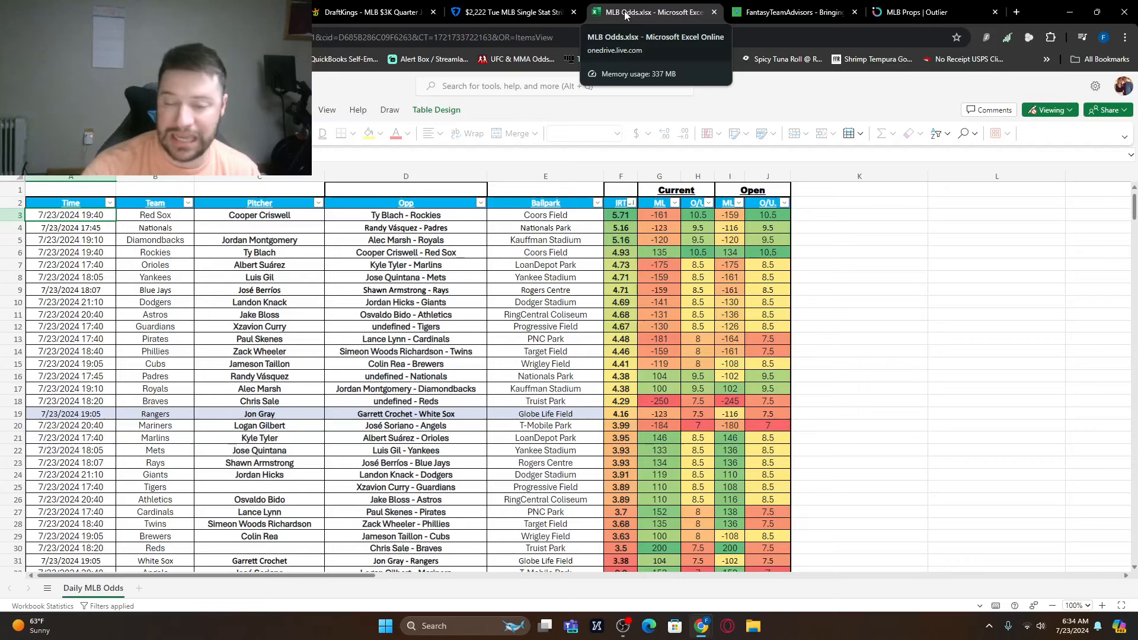
- Close the odds workbook and check the earlier slate games on Baseball Savant
{"action": "left_click", "coordinate": [713, 11]}
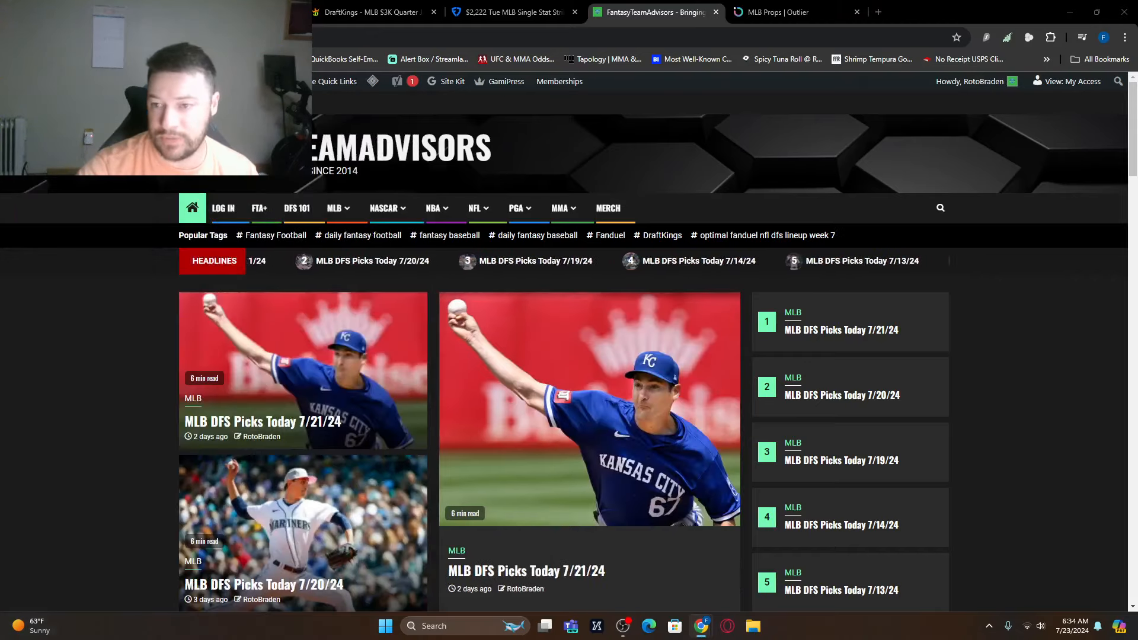
{"action": "key", "text": "ctrl+Tab"}
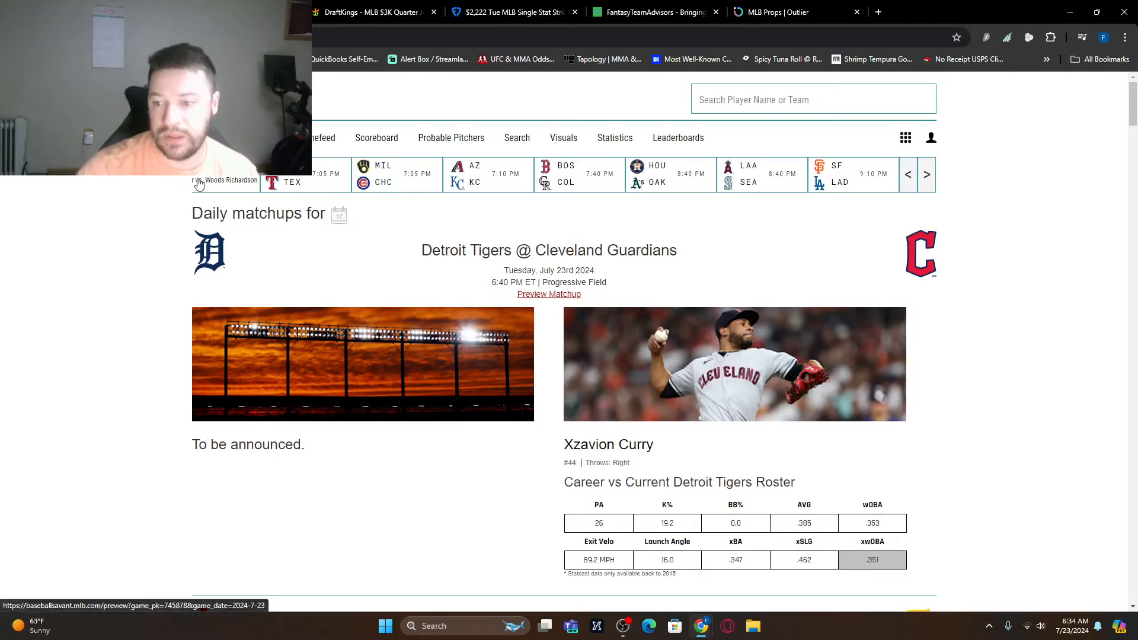
{"action": "left_click", "coordinate": [921, 176]}
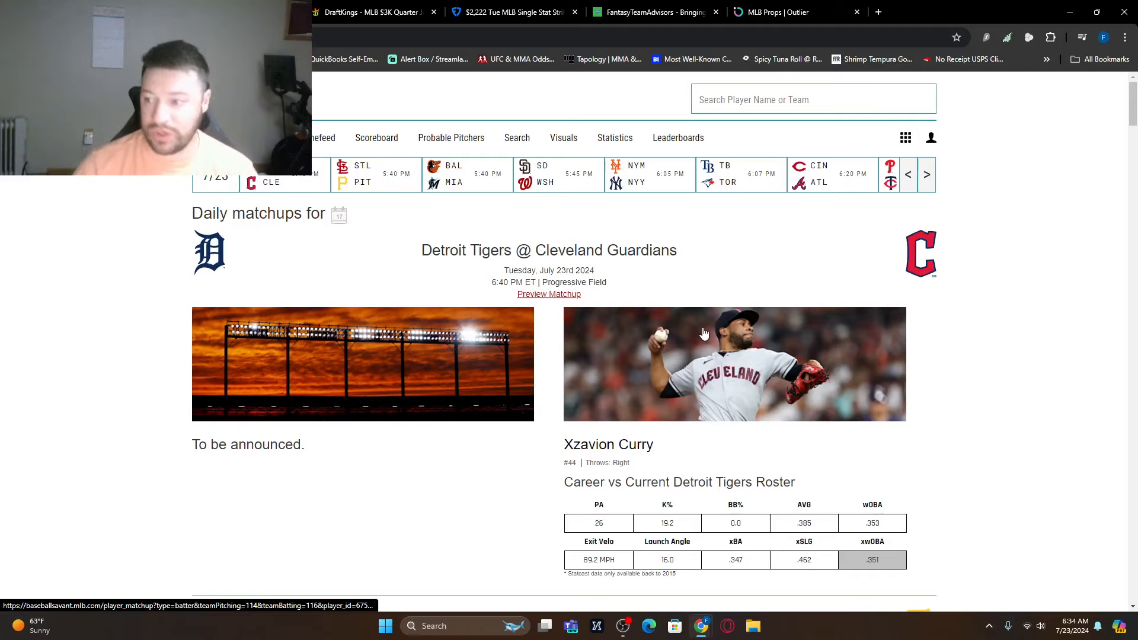
- Return to the DraftKings MLB $750 Quarter Jukebox contest lobby
{"action": "left_click", "coordinate": [552, 9]}
{"action": "left_click", "coordinate": [390, 9]}
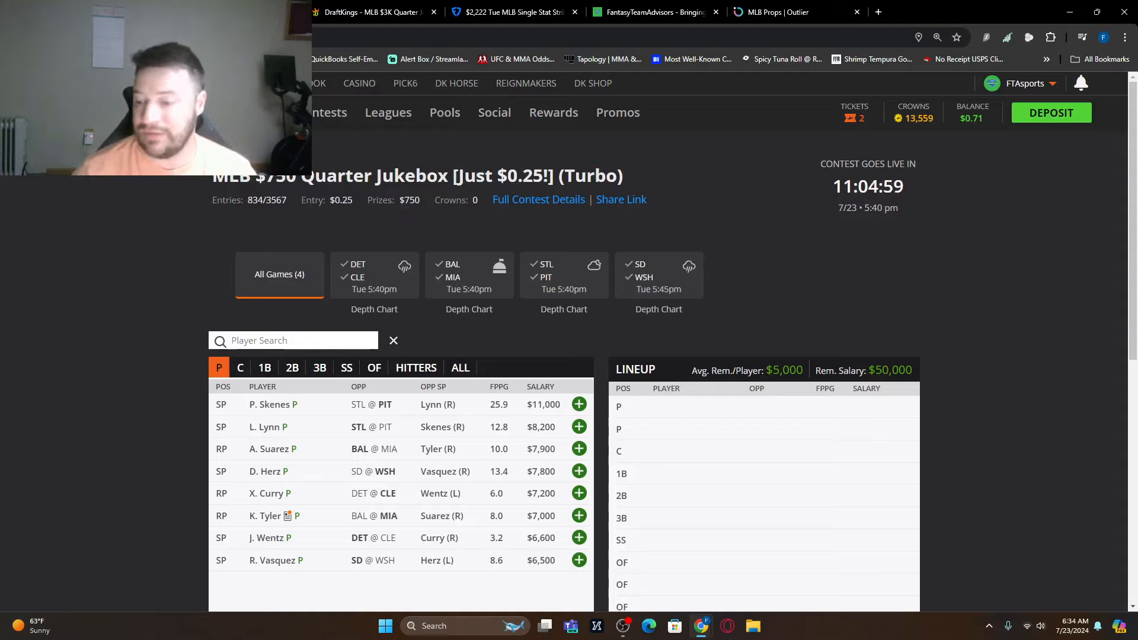
{"action": "left_click", "coordinate": [264, 539]}
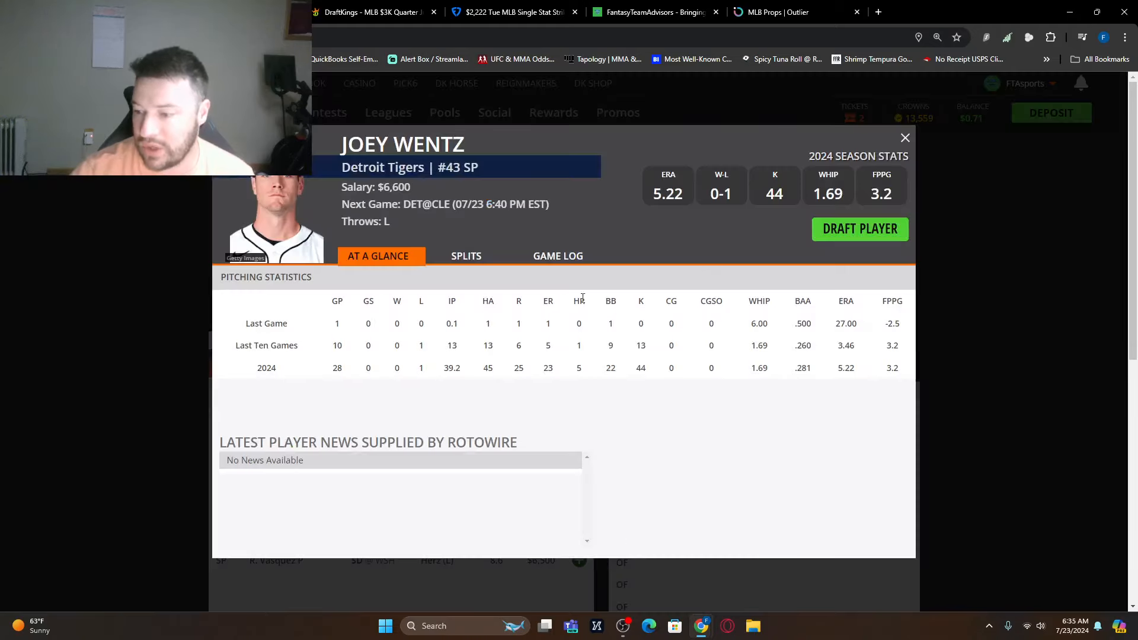
{"action": "left_click", "coordinate": [560, 257]}
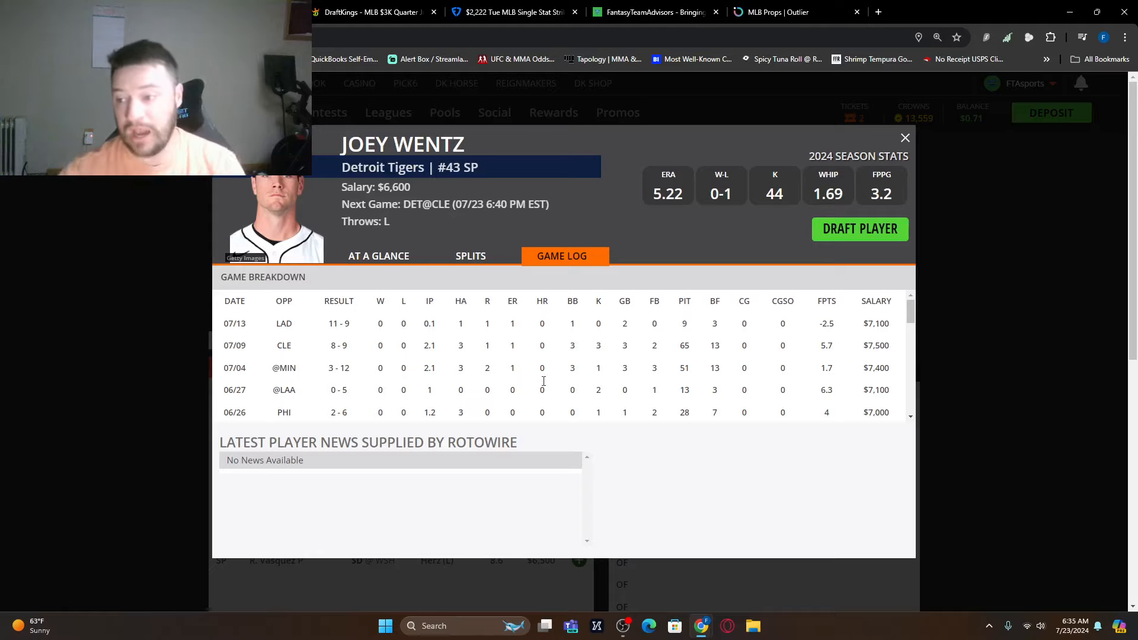
{"action": "left_click", "coordinate": [907, 138]}
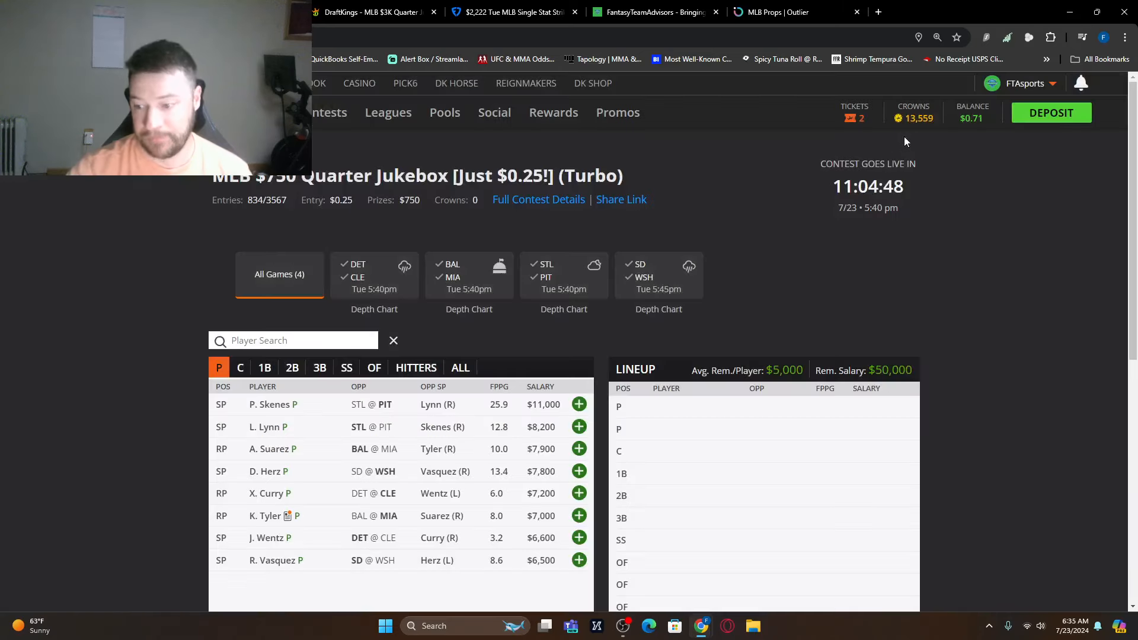
{"action": "left_click", "coordinate": [264, 497]}
{"action": "left_click", "coordinate": [469, 256]}
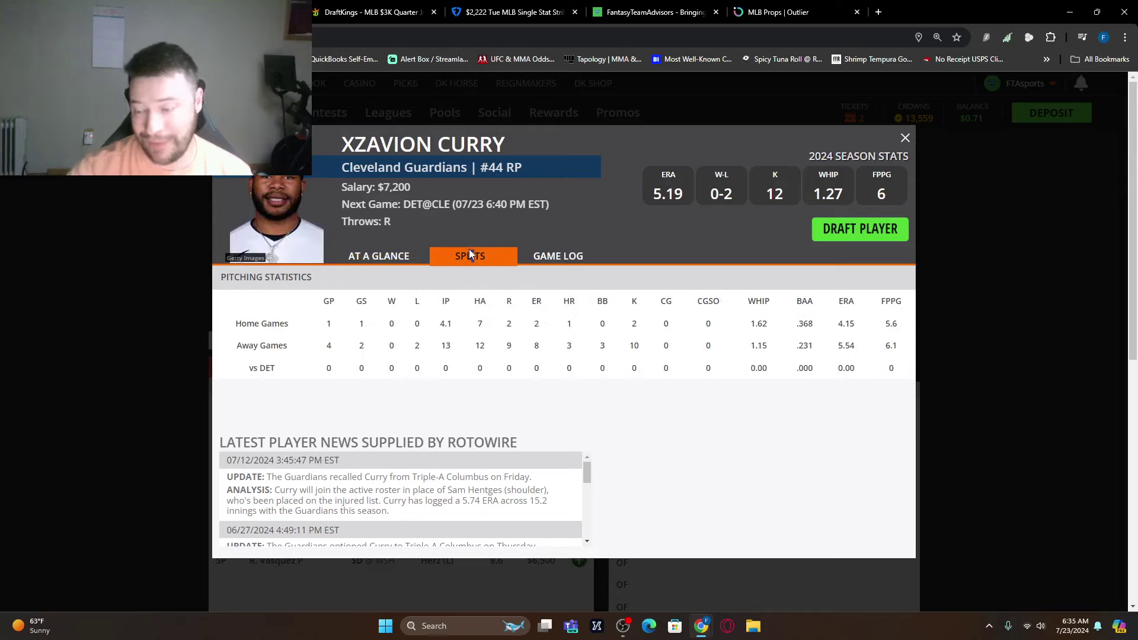
{"action": "left_click", "coordinate": [550, 266]}
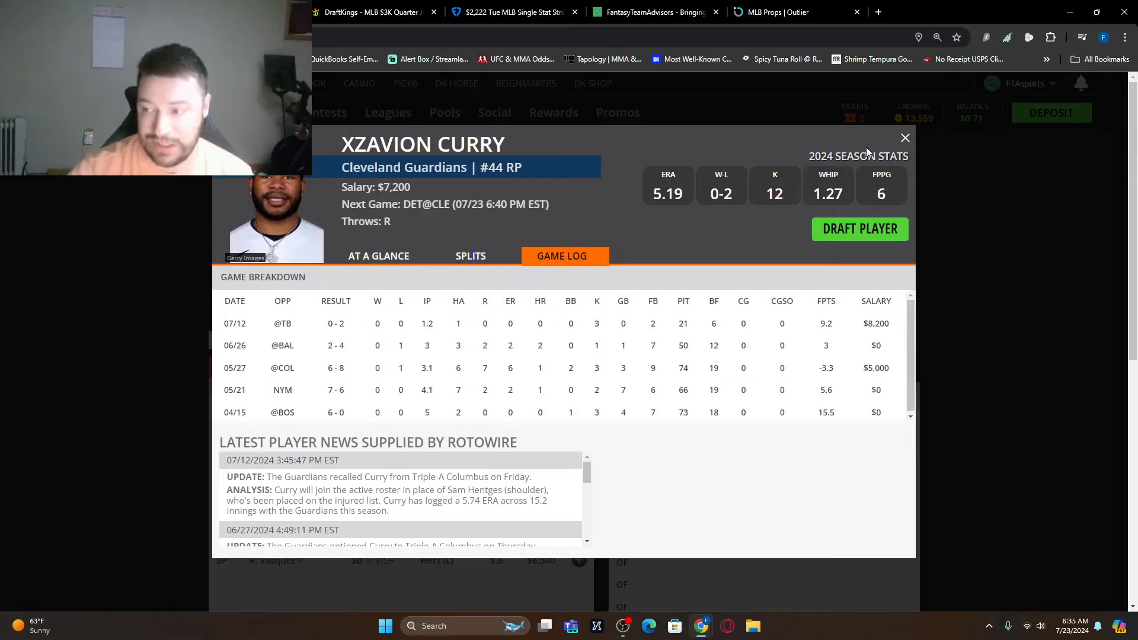
{"action": "left_click", "coordinate": [904, 137]}
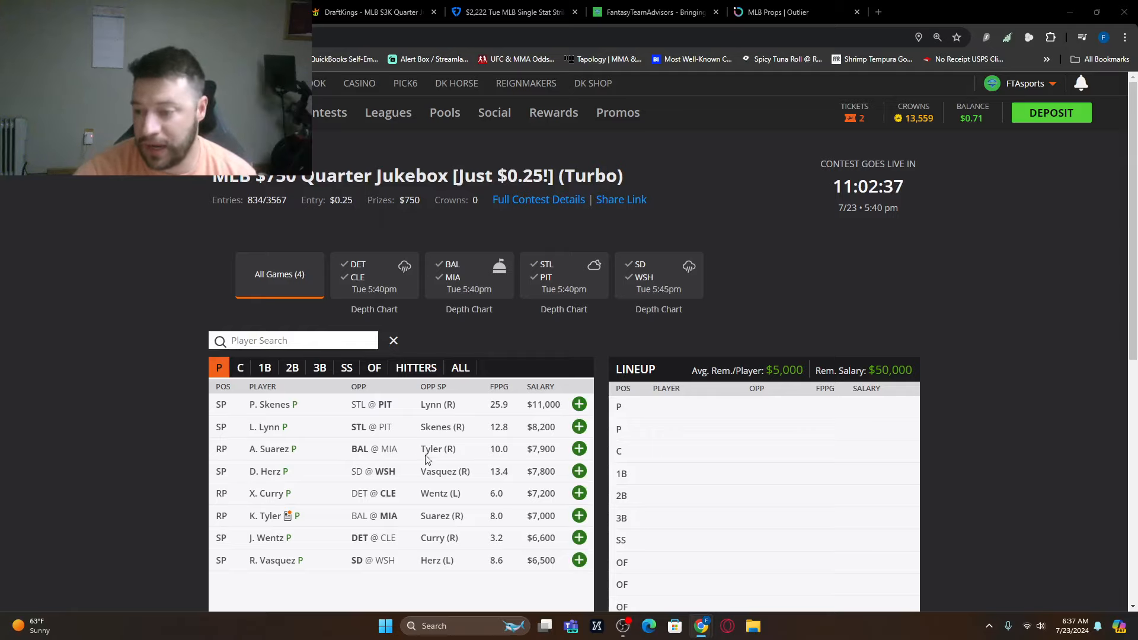
{"action": "scroll", "coordinate": [234, 448], "scroll_direction": "down", "scroll_amount": 1}
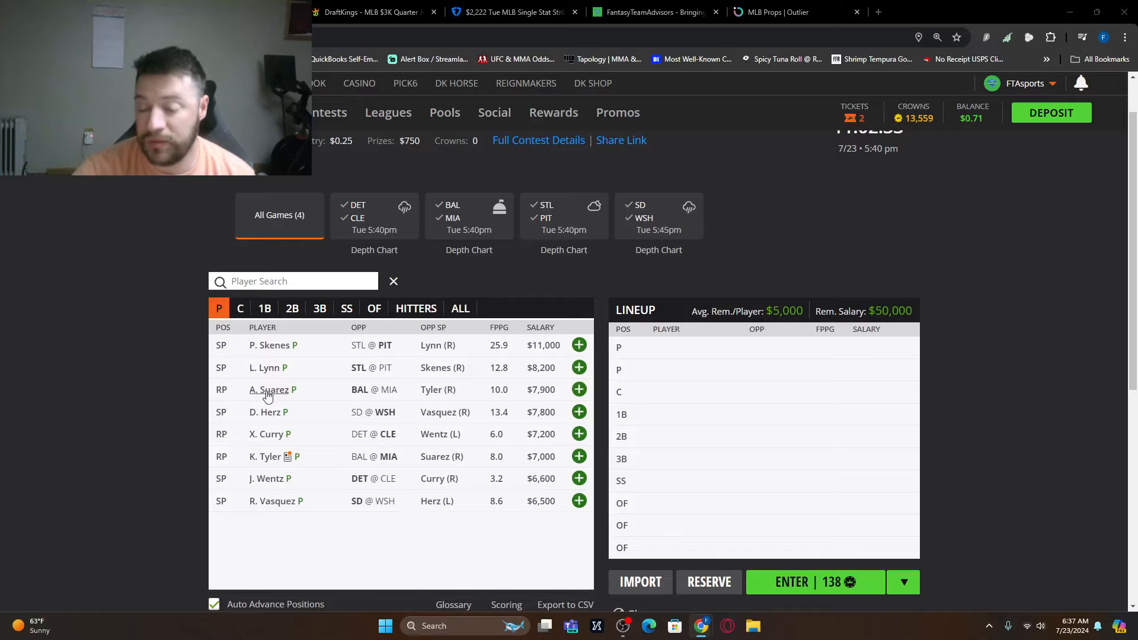
- Review Kyle Tyler's home and away splits, then glance at the FantasyTeamAdvisors site
{"action": "left_click", "coordinate": [263, 457]}
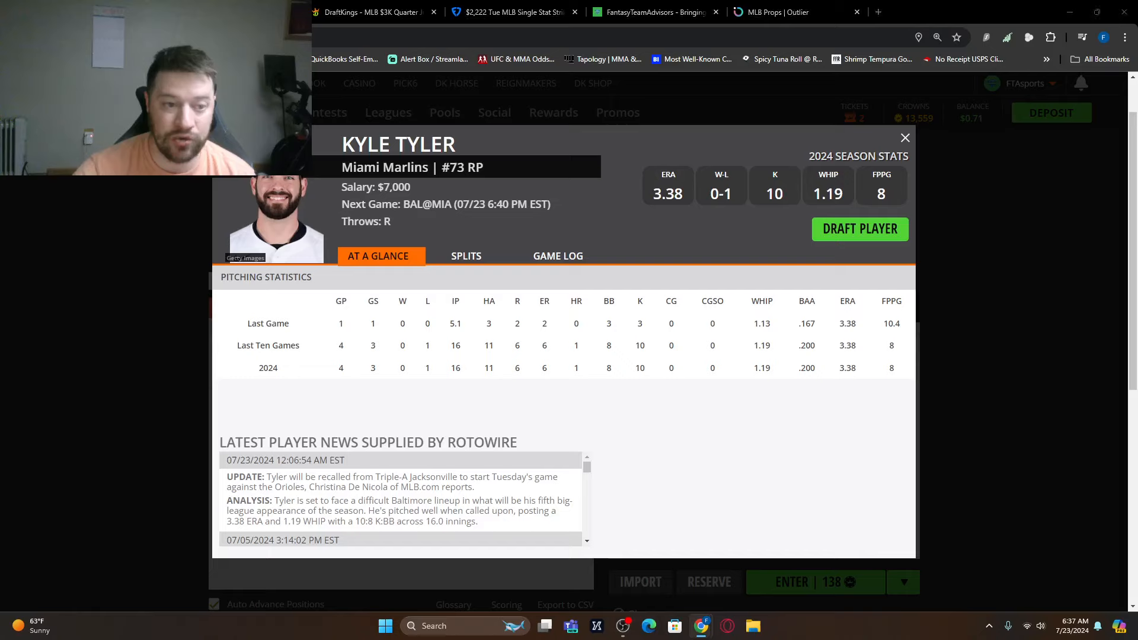
{"action": "left_click", "coordinate": [495, 262]}
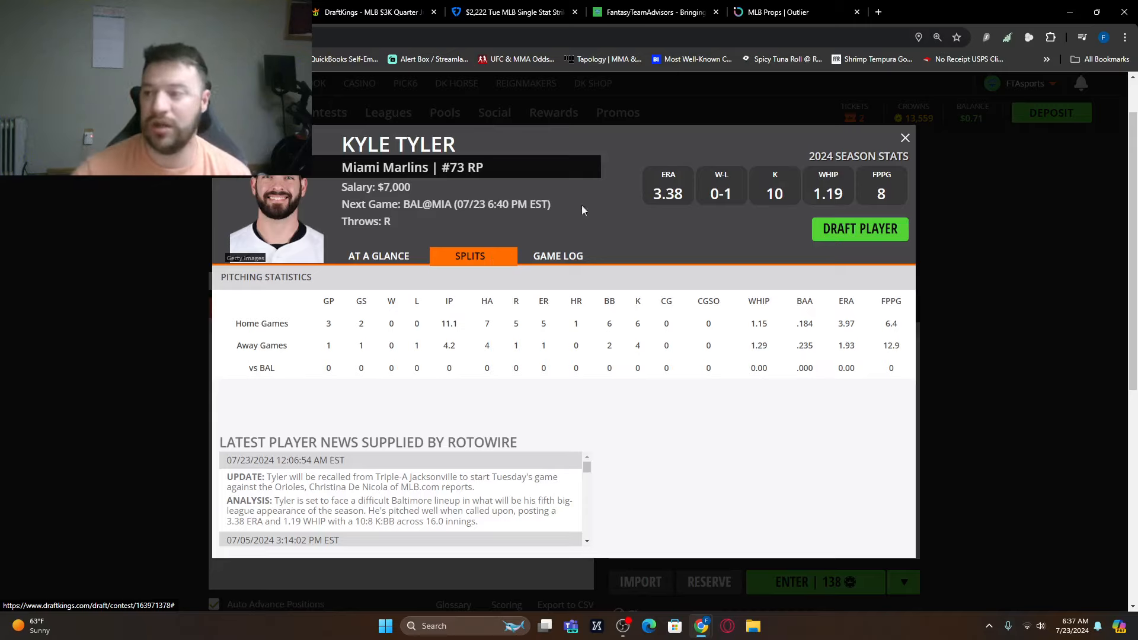
{"action": "left_click", "coordinate": [683, 11]}
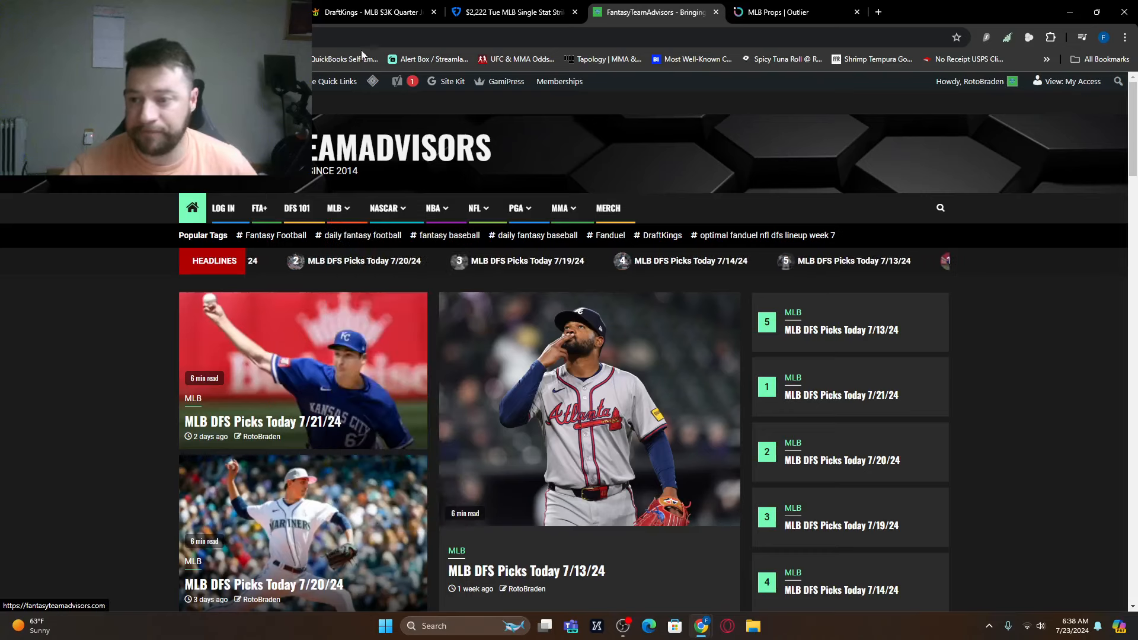
- Back on DraftKings, view Kyle Tyler's game-by-game log
{"action": "key", "text": "ctrl+1"}
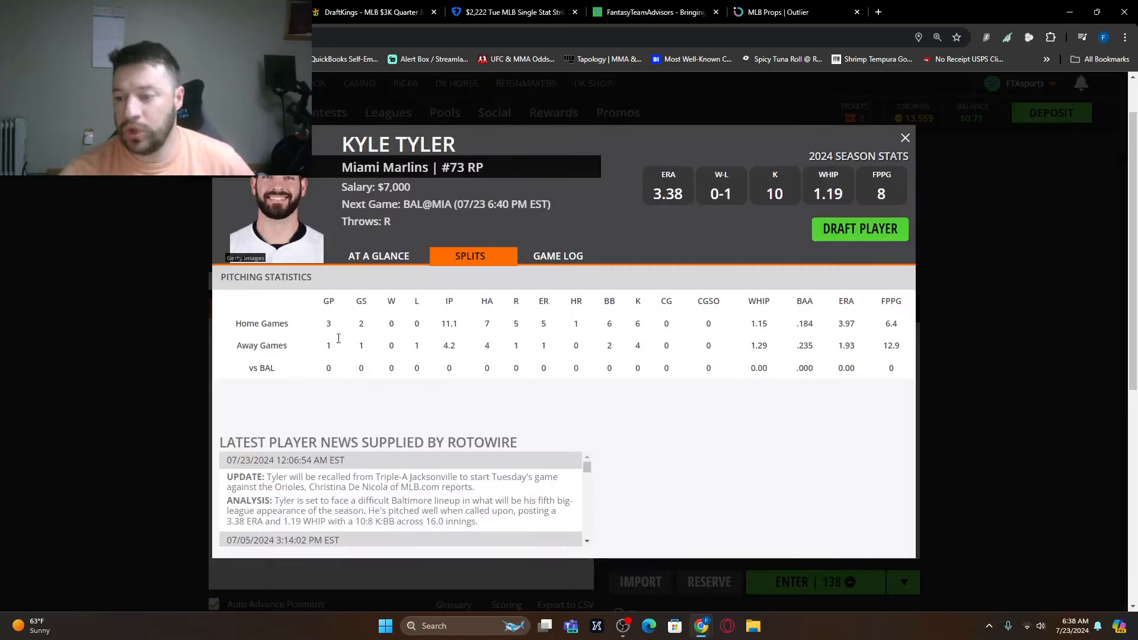
{"action": "left_click", "coordinate": [554, 255]}
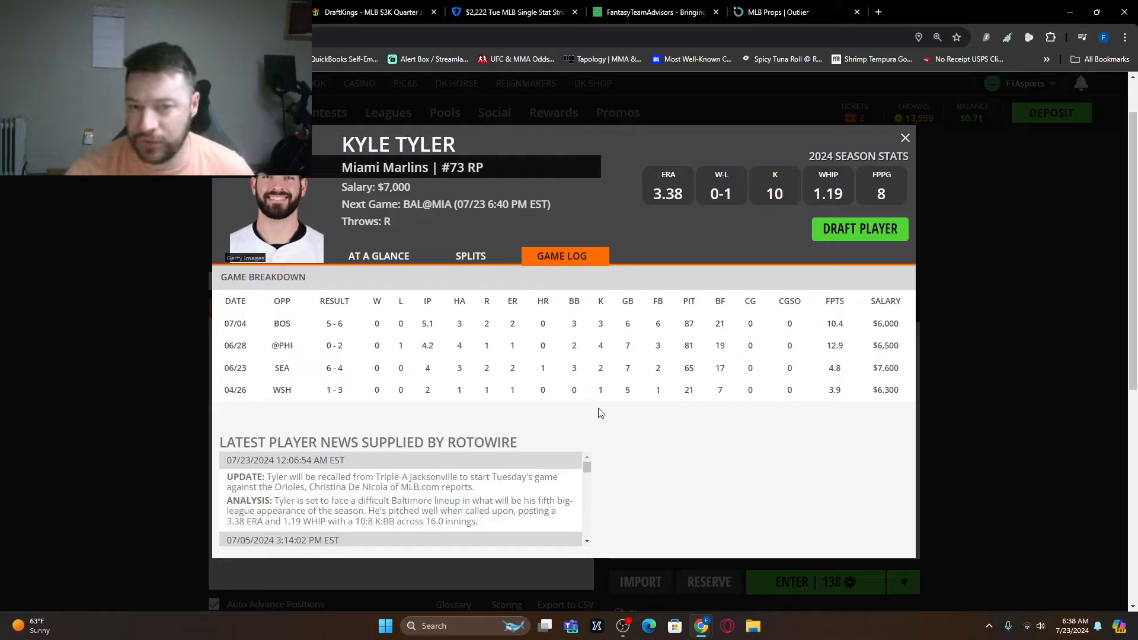
- Close Kyle Tyler's player card to return to the pitcher list
{"action": "left_click", "coordinate": [905, 139]}
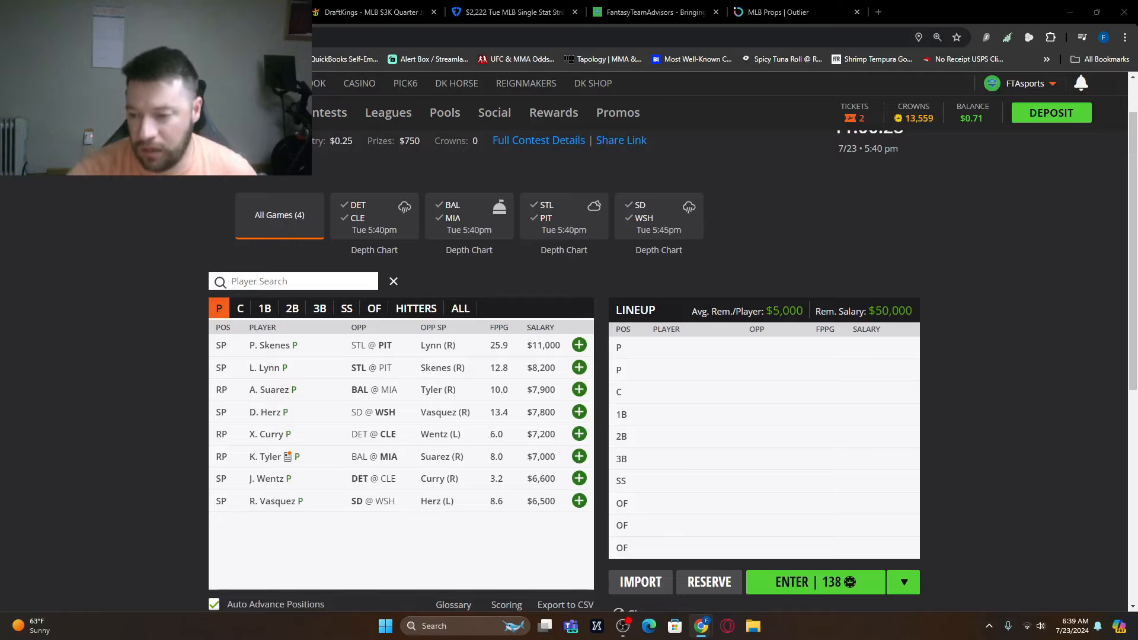
- Open Albert Suarez's card and view his home/away splits and game log
{"action": "left_click", "coordinate": [269, 394]}
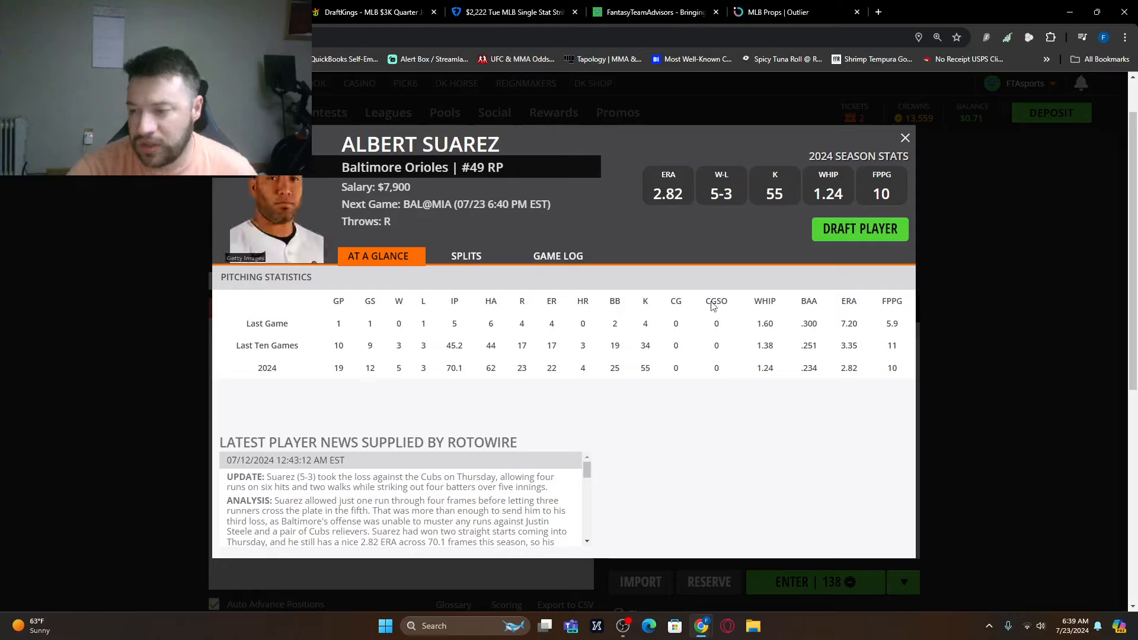
{"action": "left_click", "coordinate": [481, 254]}
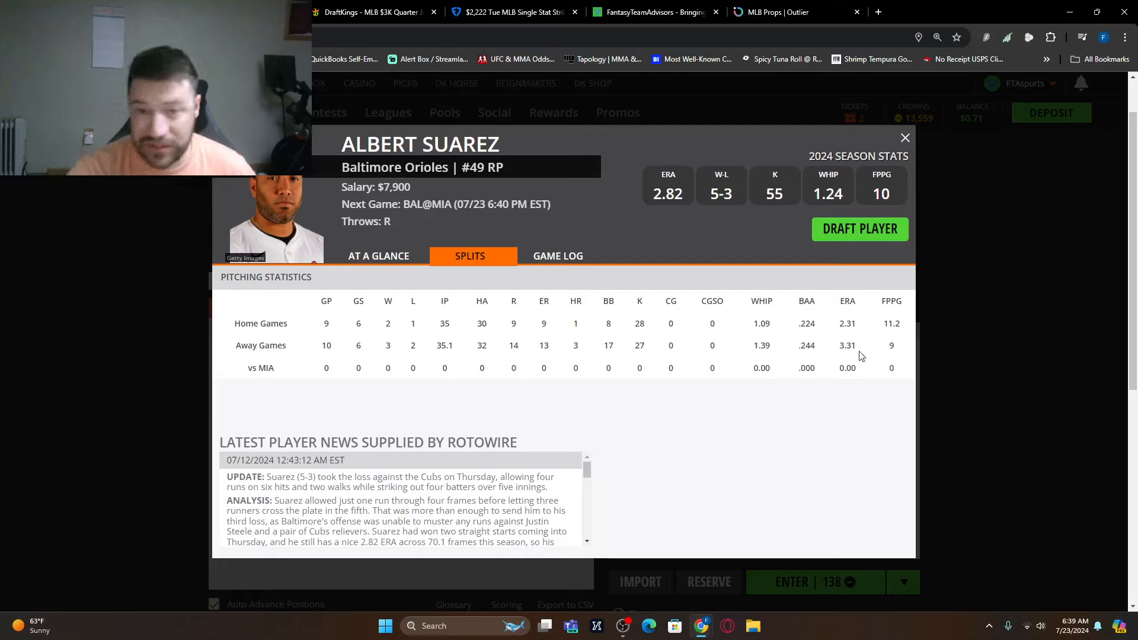
{"action": "left_click", "coordinate": [566, 256]}
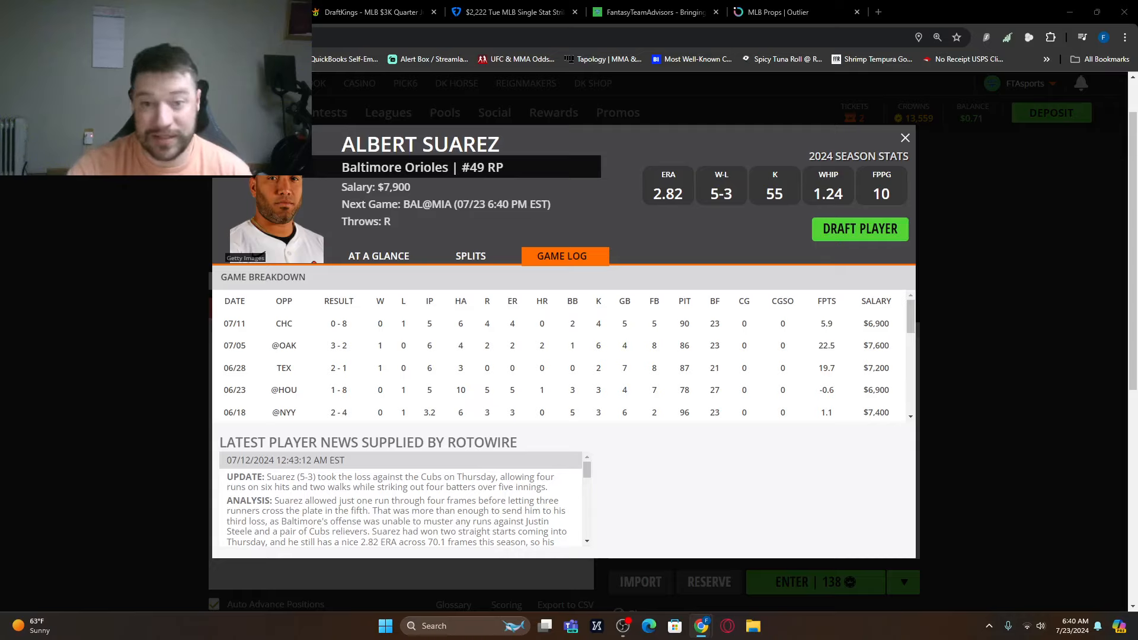
- Close Suarez's card and view Paul Skenes's game-by-game log
{"action": "left_click", "coordinate": [906, 137]}
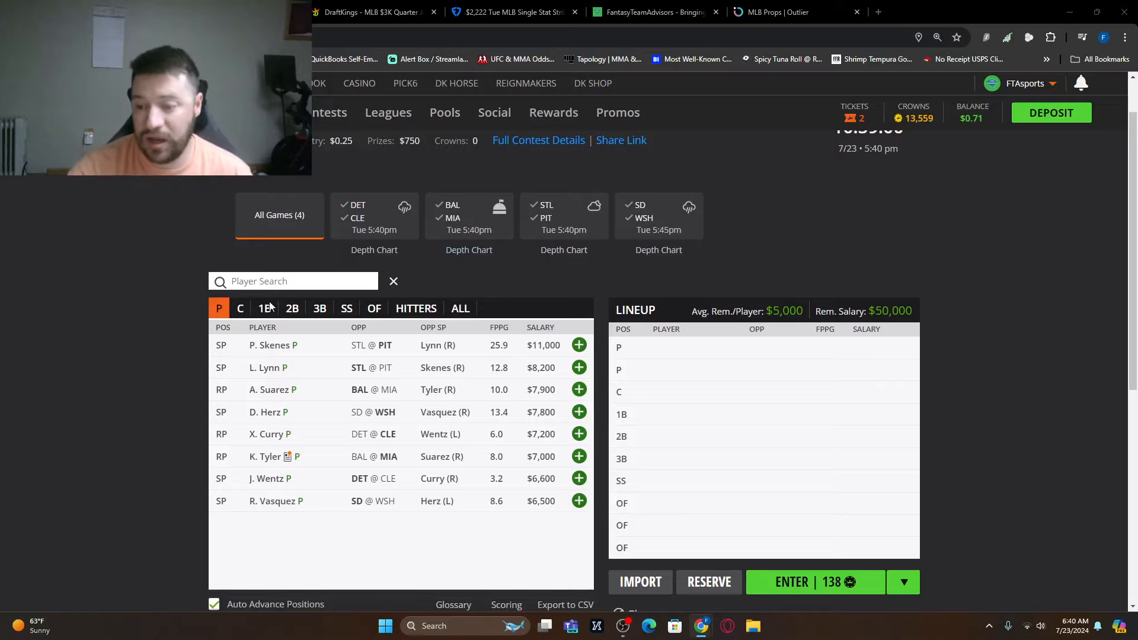
{"action": "left_click", "coordinate": [263, 346]}
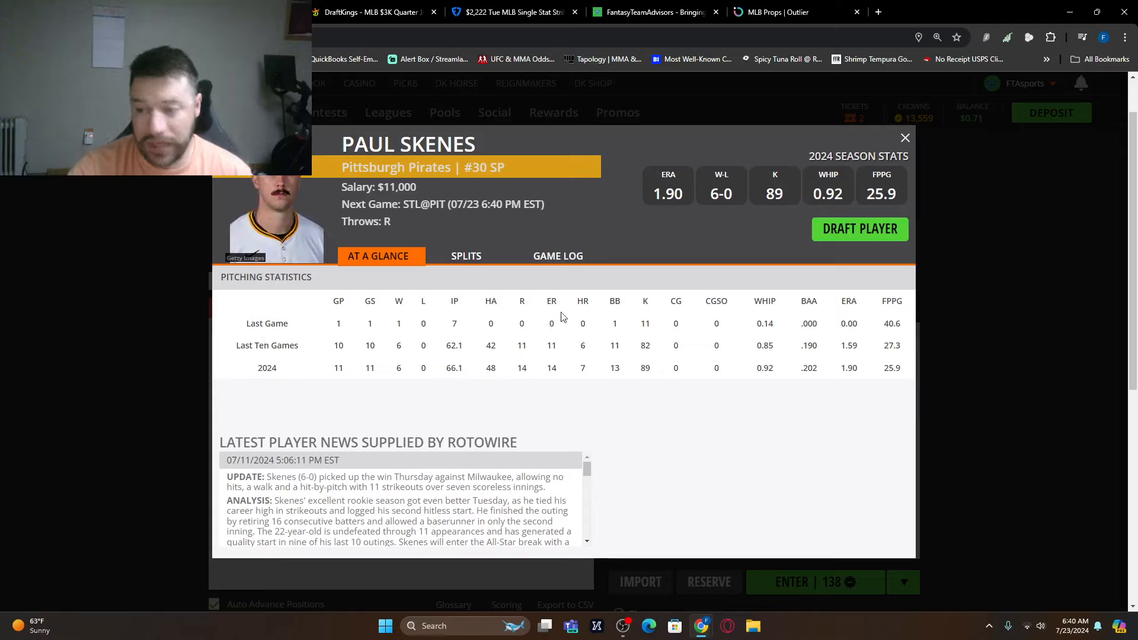
{"action": "left_click", "coordinate": [536, 264]}
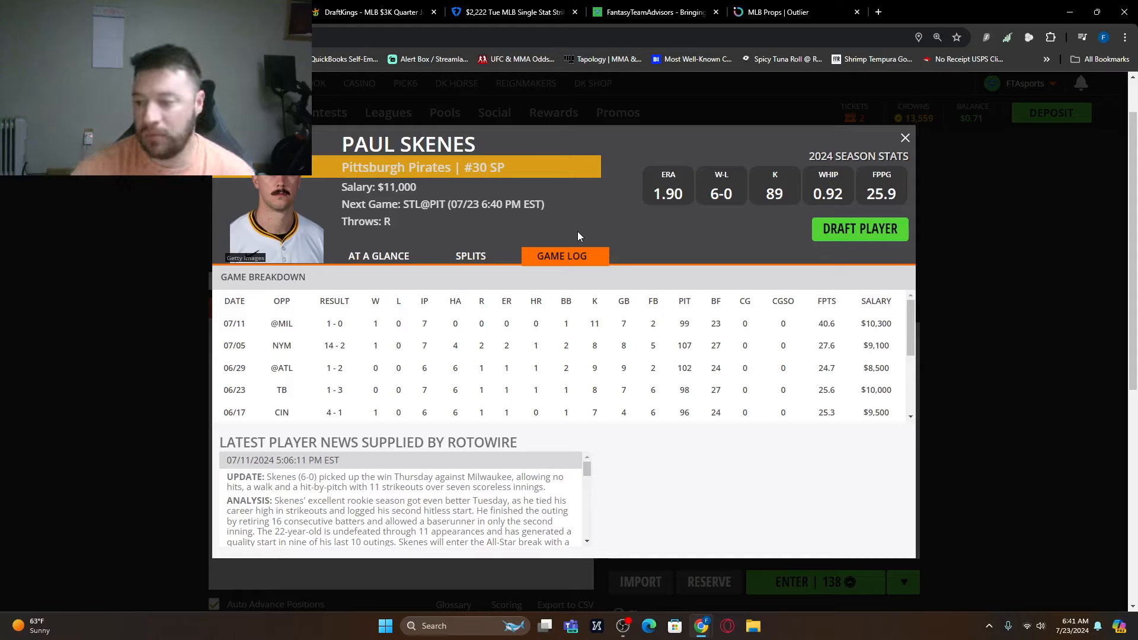
- Review Paul Skenes's home and away splits, then close his card
{"action": "left_click", "coordinate": [457, 257]}
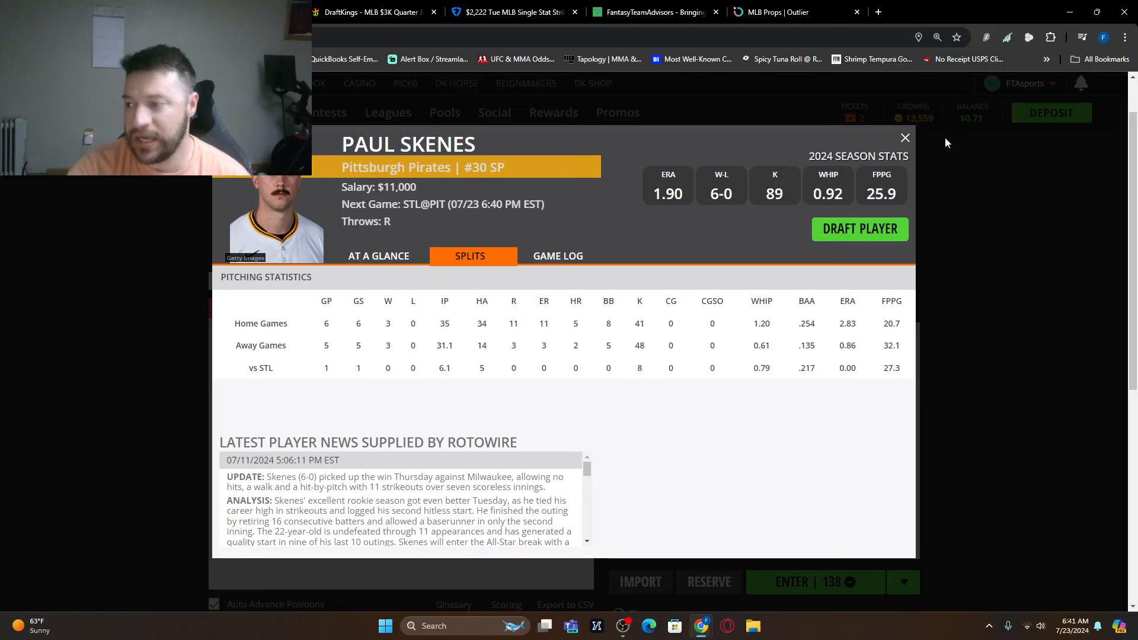
{"action": "left_click", "coordinate": [905, 139]}
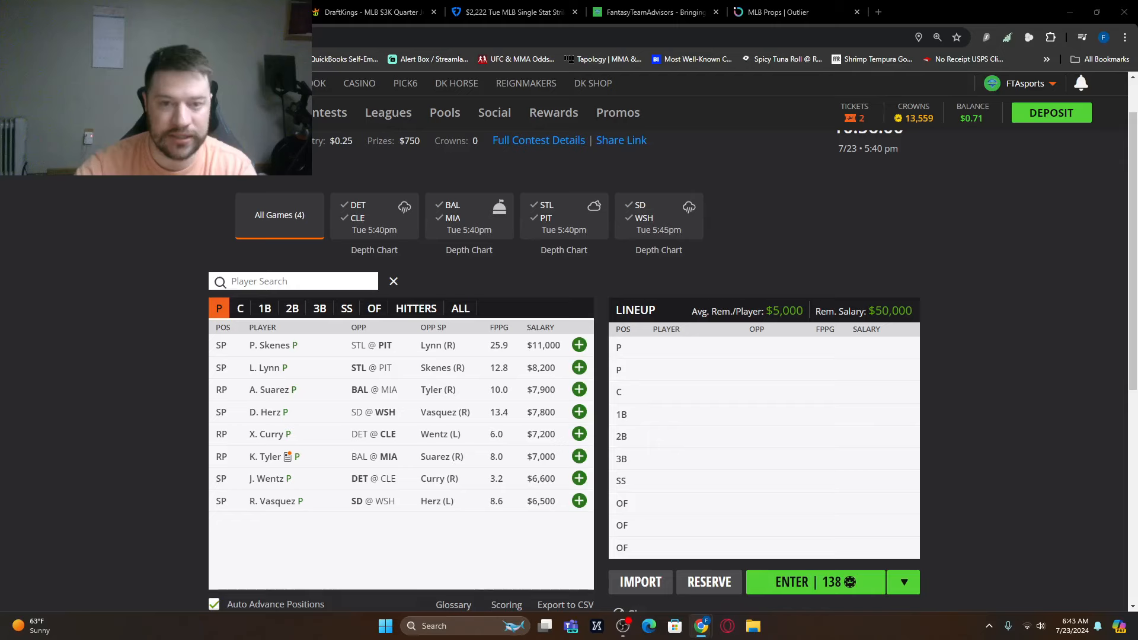
- Open Randy Vasquez's card and view his game-by-game log
{"action": "left_click", "coordinate": [271, 500]}
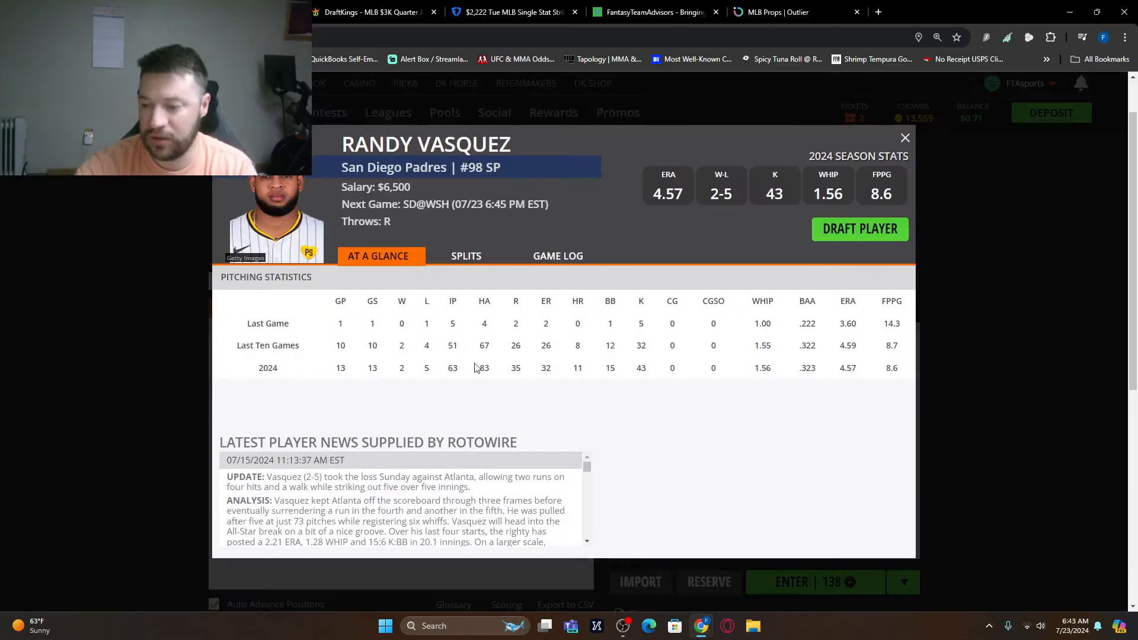
{"action": "left_click", "coordinate": [530, 260]}
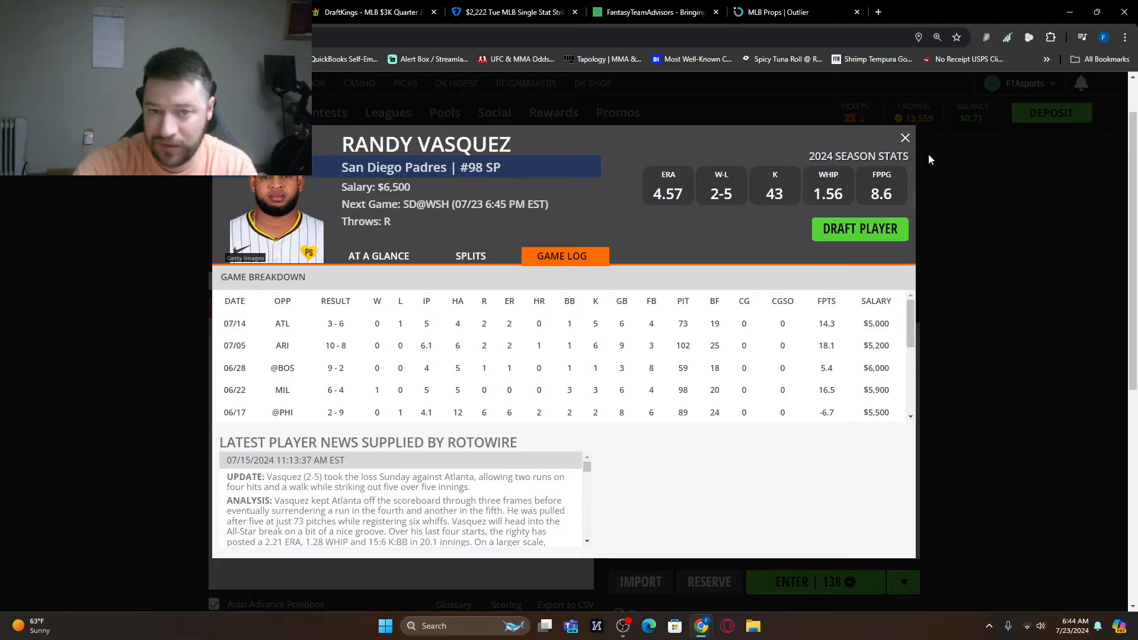
- Close Vasquez's card and add R. Vasquez and P. Skenes to the lineup
{"action": "left_click", "coordinate": [904, 138]}
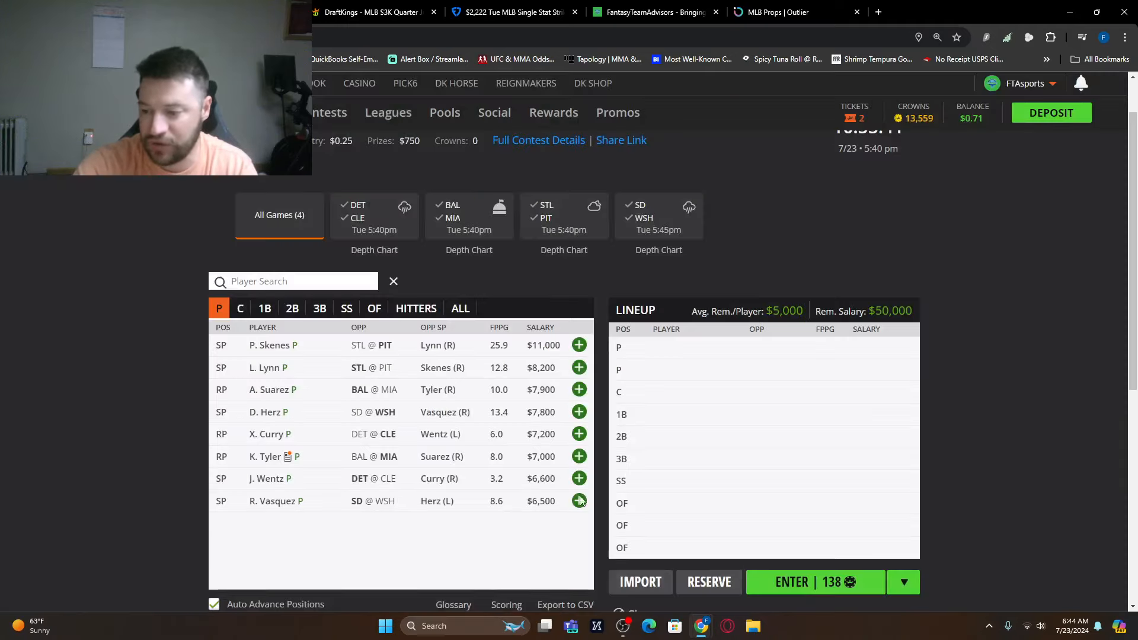
{"action": "left_click", "coordinate": [579, 501]}
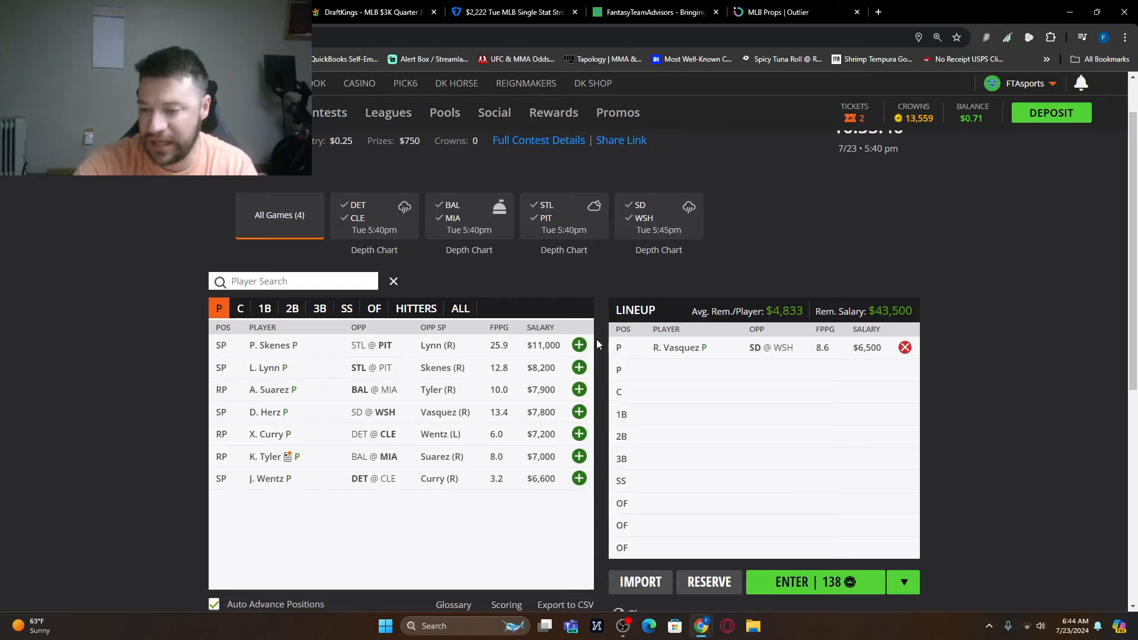
{"action": "left_click", "coordinate": [580, 345]}
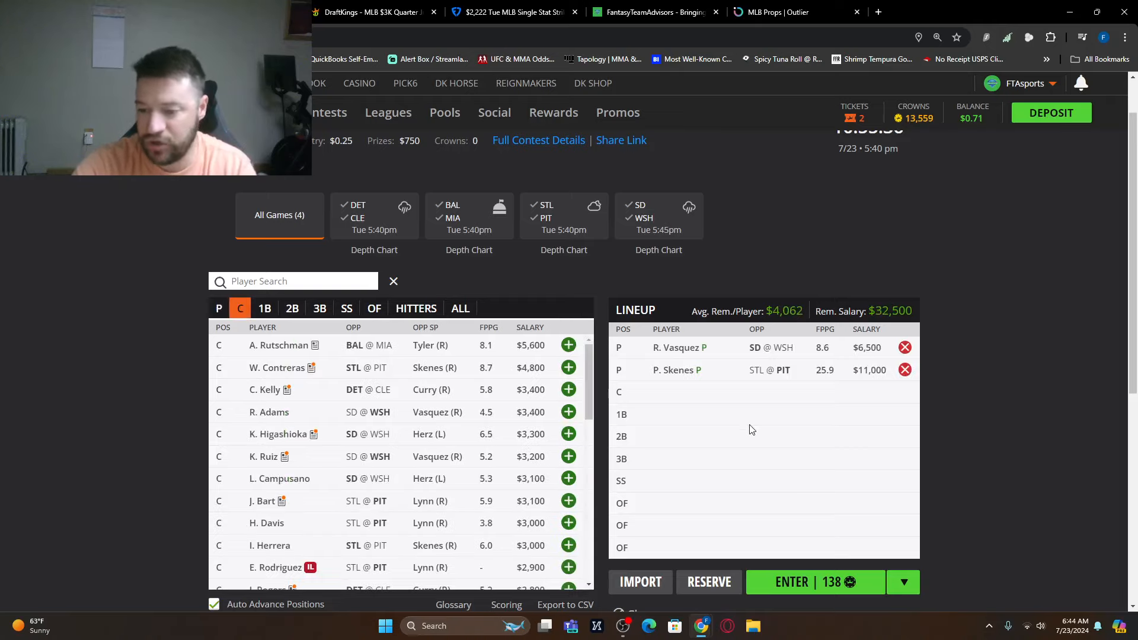
- Remove both pitchers to leave the lineup empty, then close the four-game contest
{"action": "left_click", "coordinate": [904, 371]}
{"action": "left_click", "coordinate": [904, 348]}
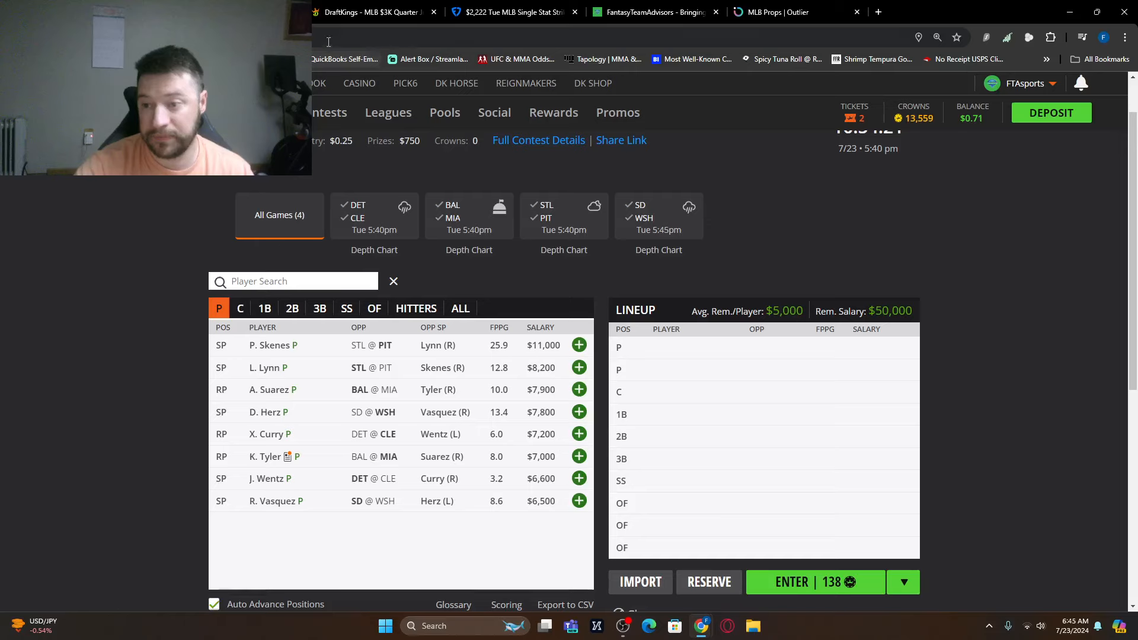
{"action": "key", "text": "ctrl+w"}
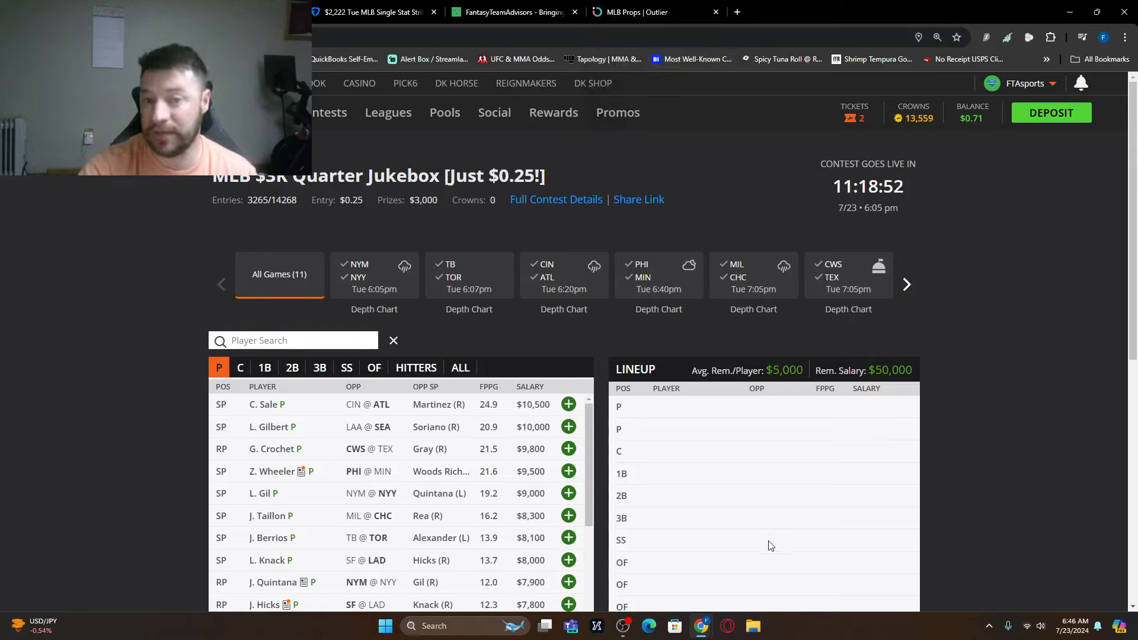
- Switch to the Outlier MLB props table with hit-rate percentages
{"action": "left_click", "coordinate": [639, 10]}
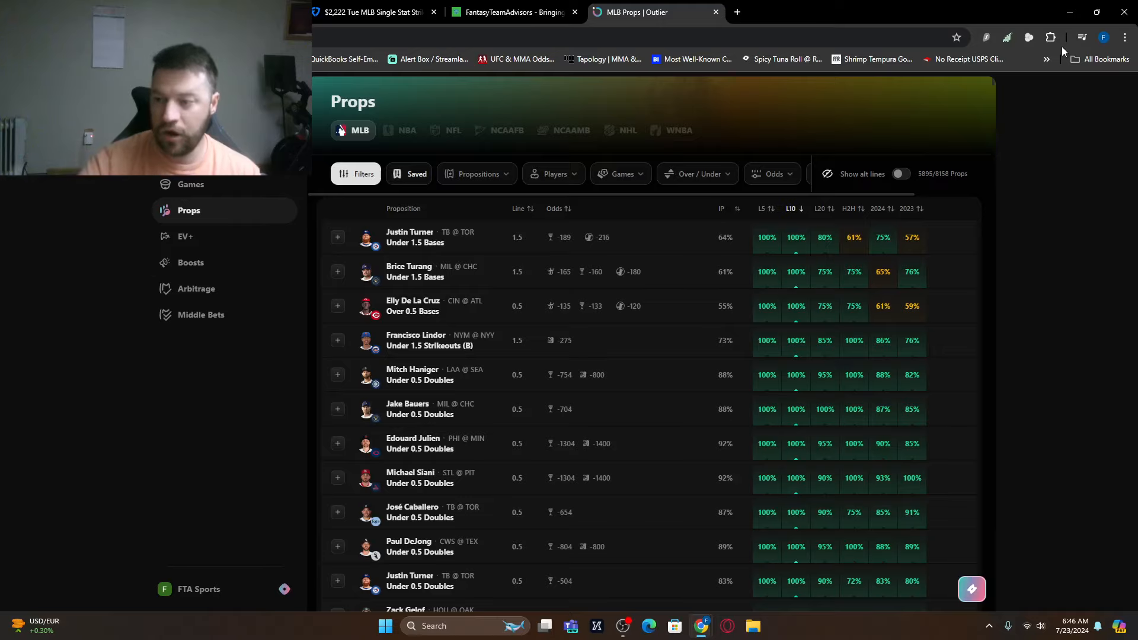
- Switch from Props to the MLB Insights feed of player and team betting trends
{"action": "left_click", "coordinate": [189, 159]}
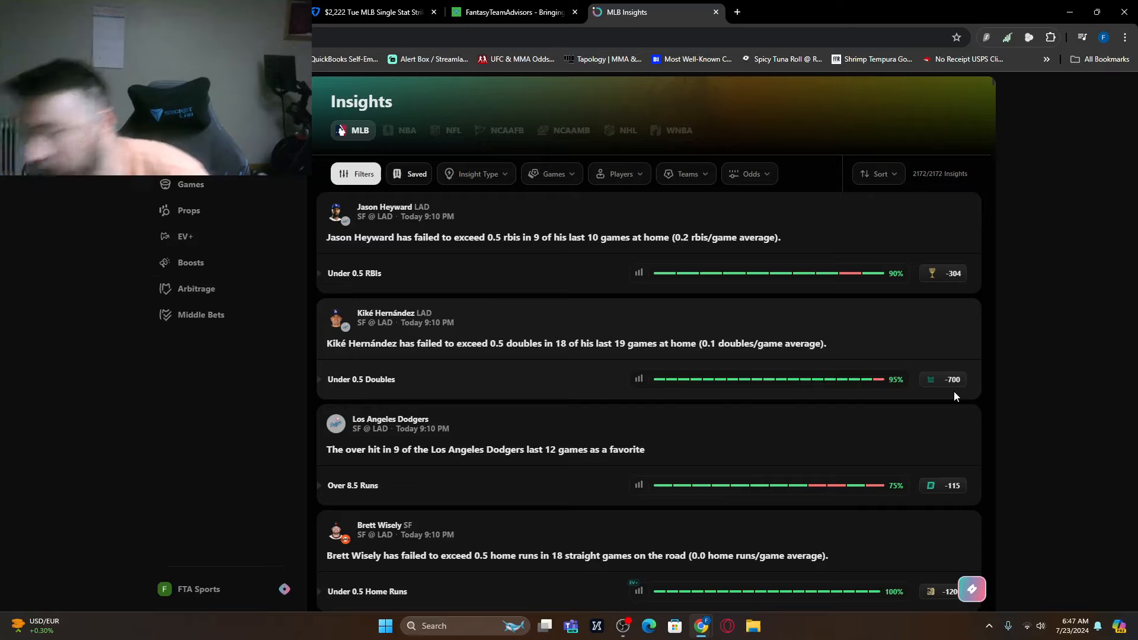
- Filter MLB insights to sportsbook odds only, leaving 2149 of 2172 insights
{"action": "left_click", "coordinate": [267, 151]}
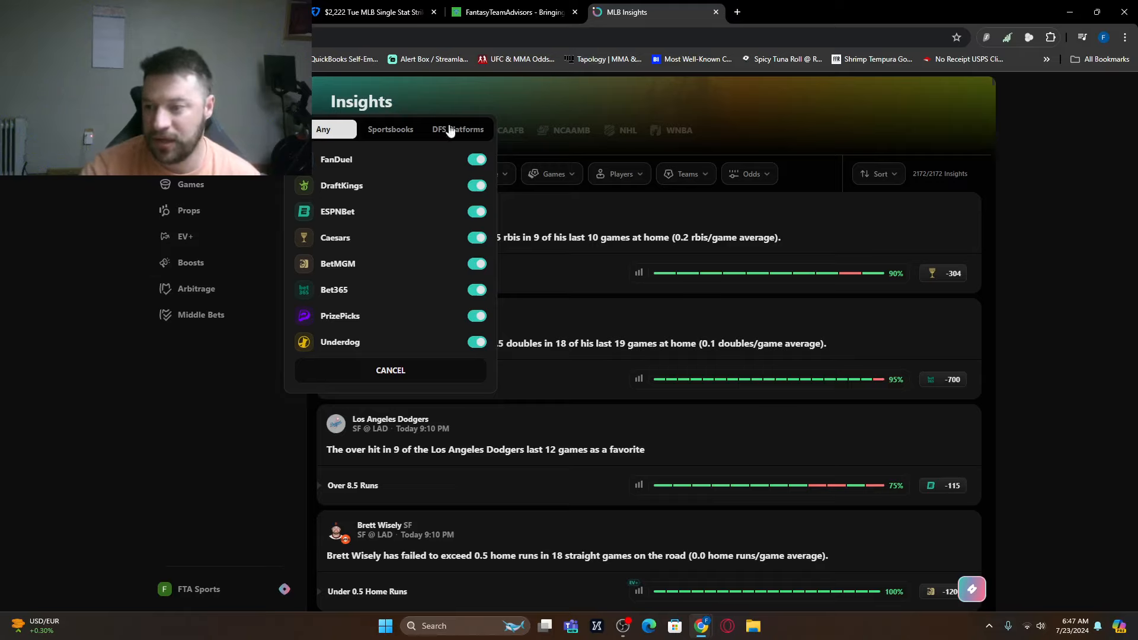
{"action": "left_click", "coordinate": [478, 136]}
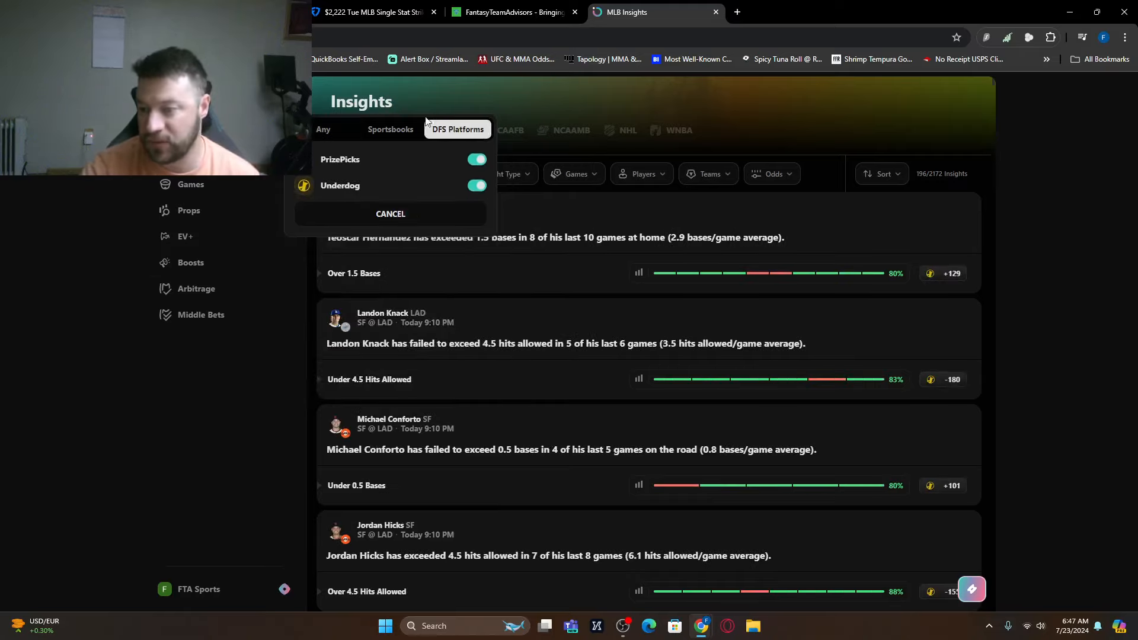
{"action": "left_click", "coordinate": [374, 130]}
{"action": "left_click", "coordinate": [185, 397]}
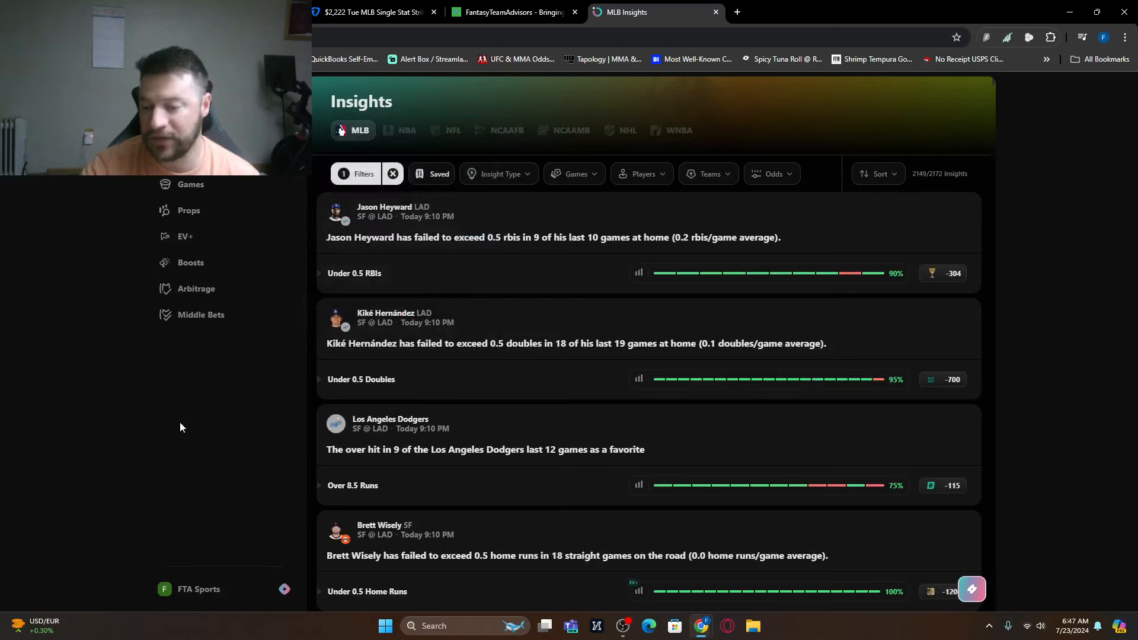
- From the MLB games list, view Cardinals @ Pirates match details and its injury list
{"action": "left_click", "coordinate": [200, 186]}
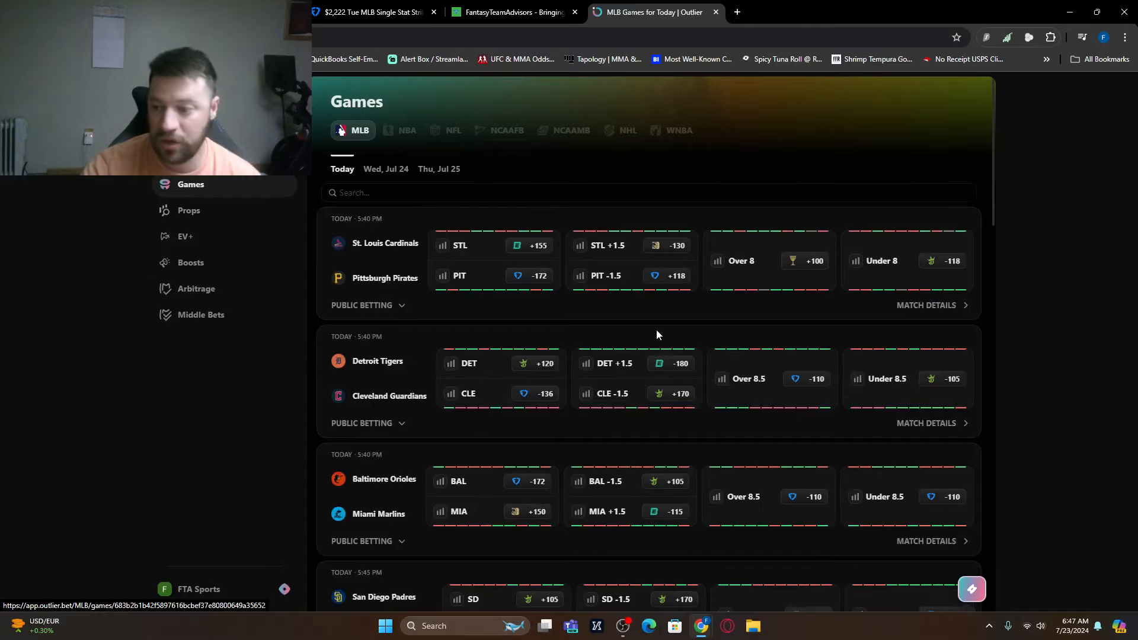
{"action": "left_click", "coordinate": [952, 311]}
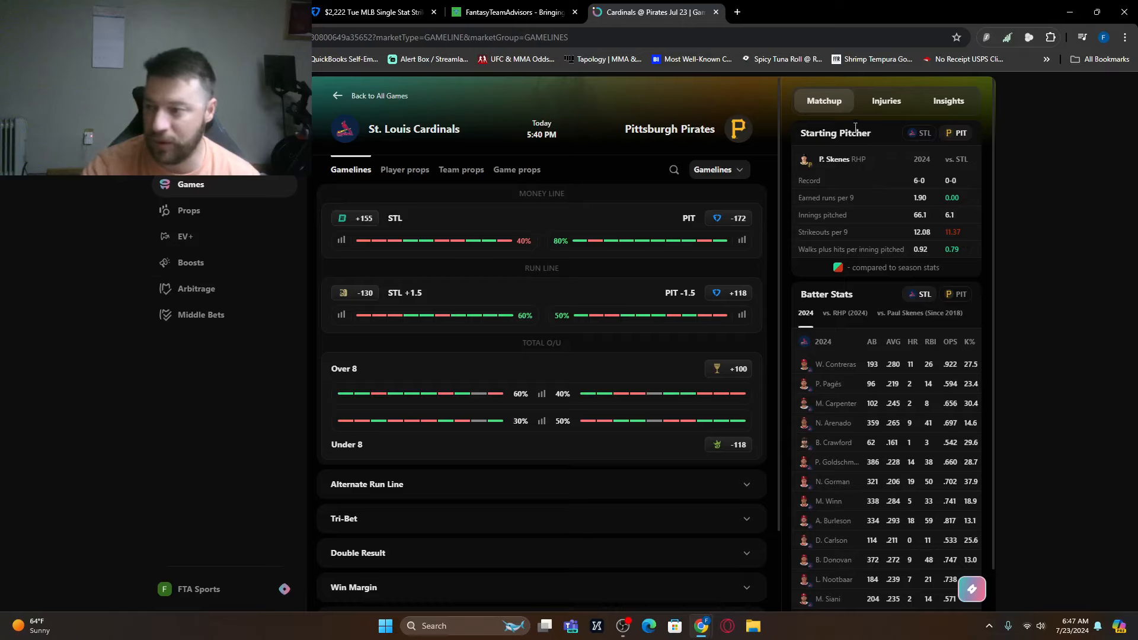
{"action": "left_click", "coordinate": [886, 102]}
{"action": "left_click", "coordinate": [845, 102]}
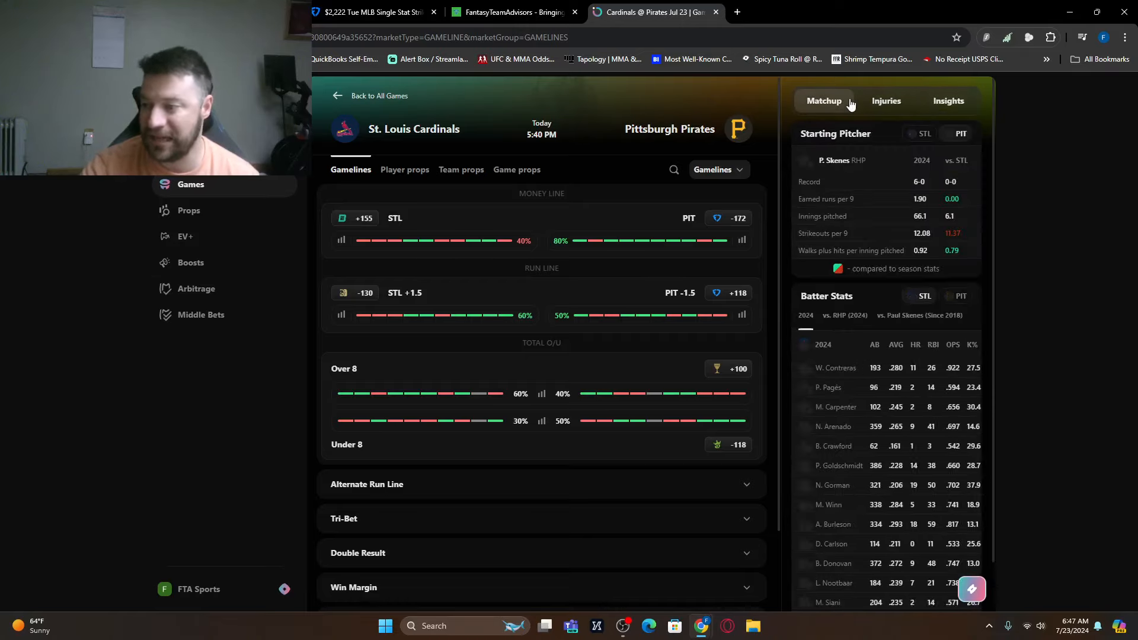
- Show Cardinals batters' 2024 stats versus right-handed pitching
{"action": "left_click", "coordinate": [853, 313]}
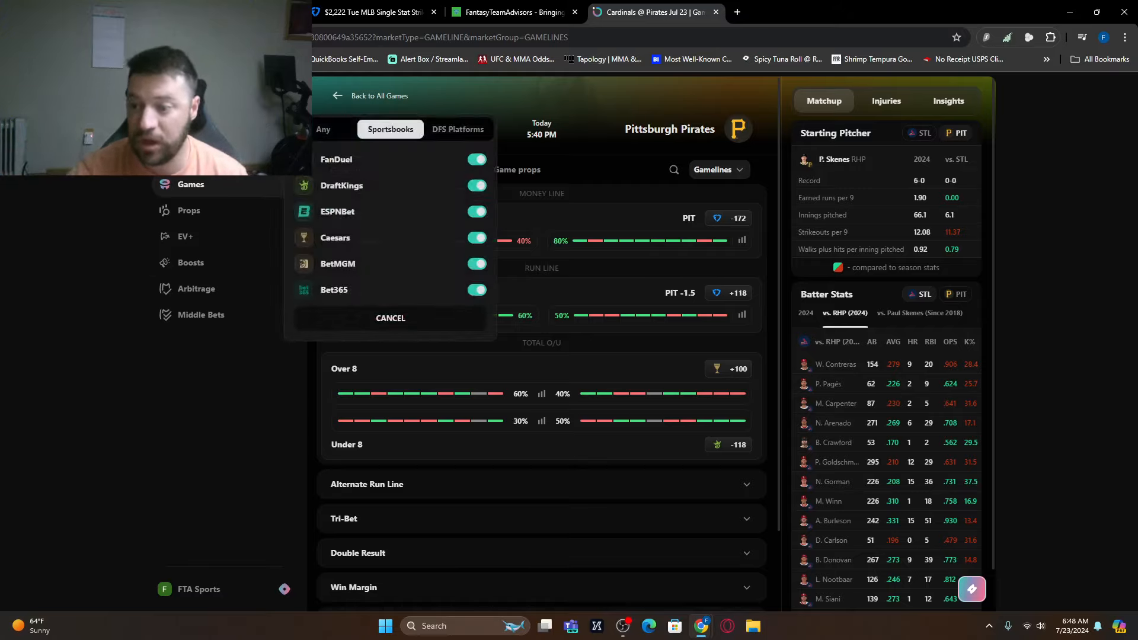
{"action": "left_click", "coordinate": [213, 427]}
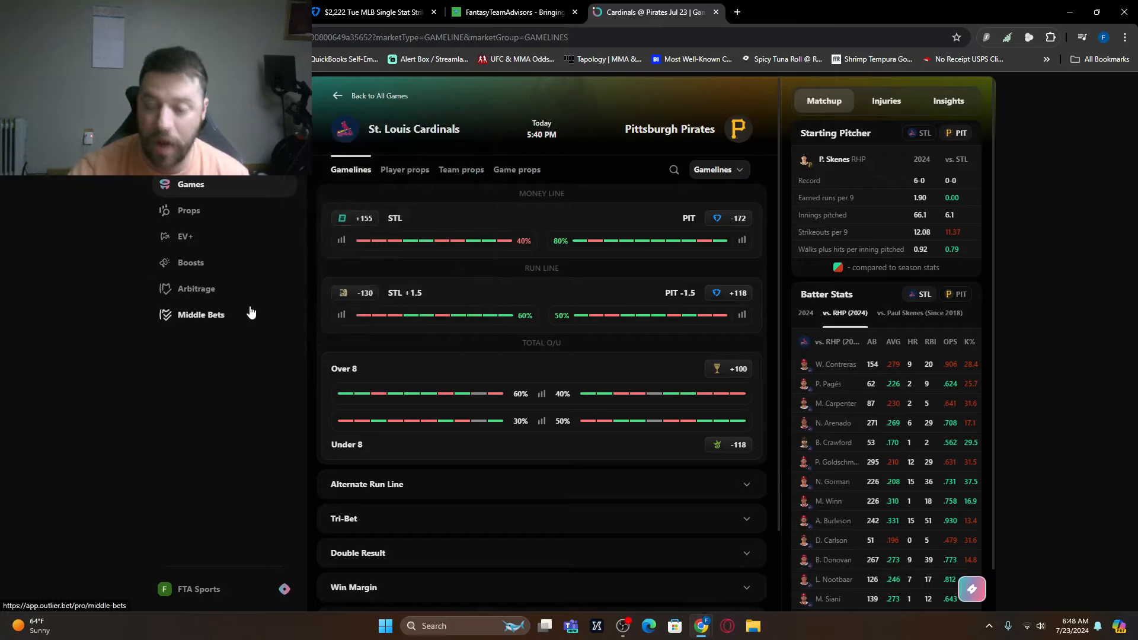
- Browse the odds boosts page, then return to the MLB player props list
{"action": "left_click", "coordinate": [188, 261]}
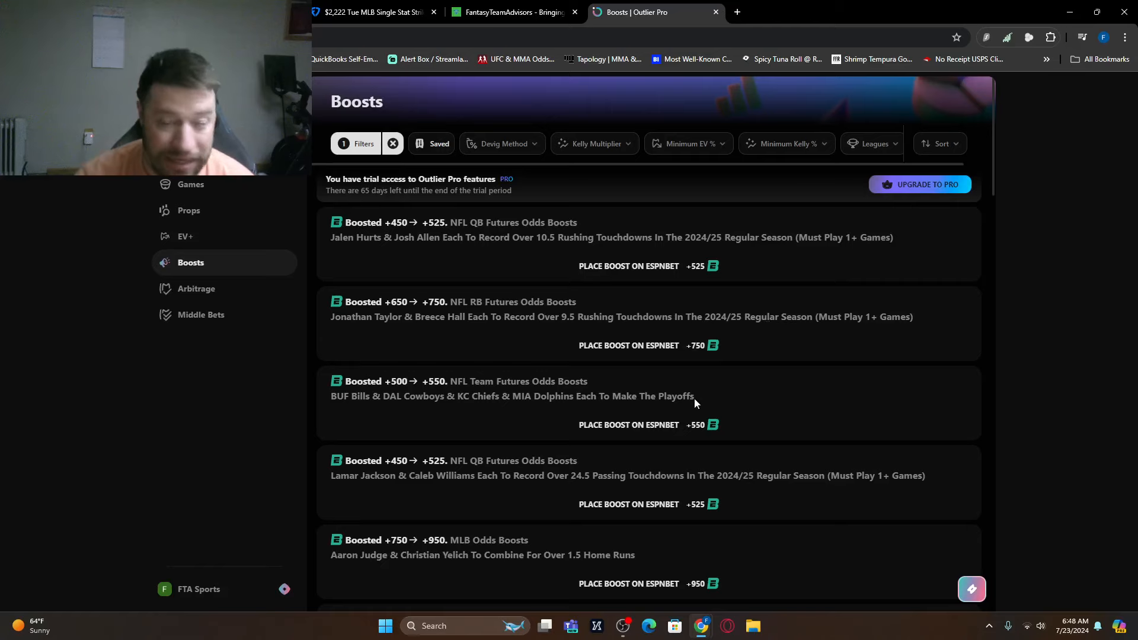
{"action": "scroll", "coordinate": [660, 383], "scroll_direction": "down", "scroll_amount": 2}
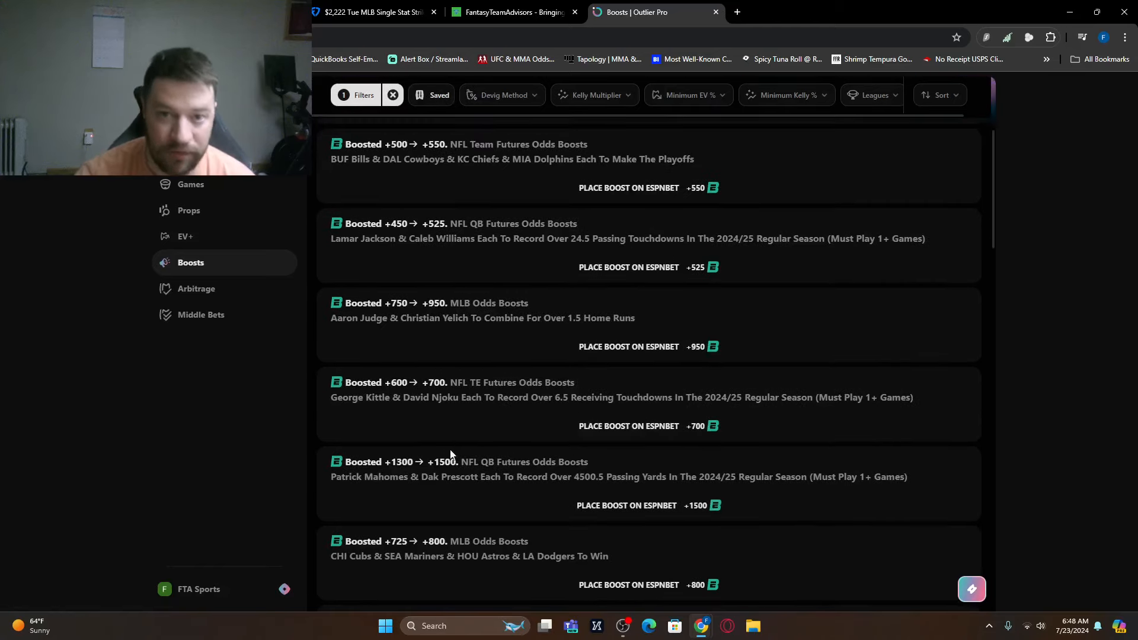
{"action": "scroll", "coordinate": [423, 497], "scroll_direction": "up", "scroll_amount": 2}
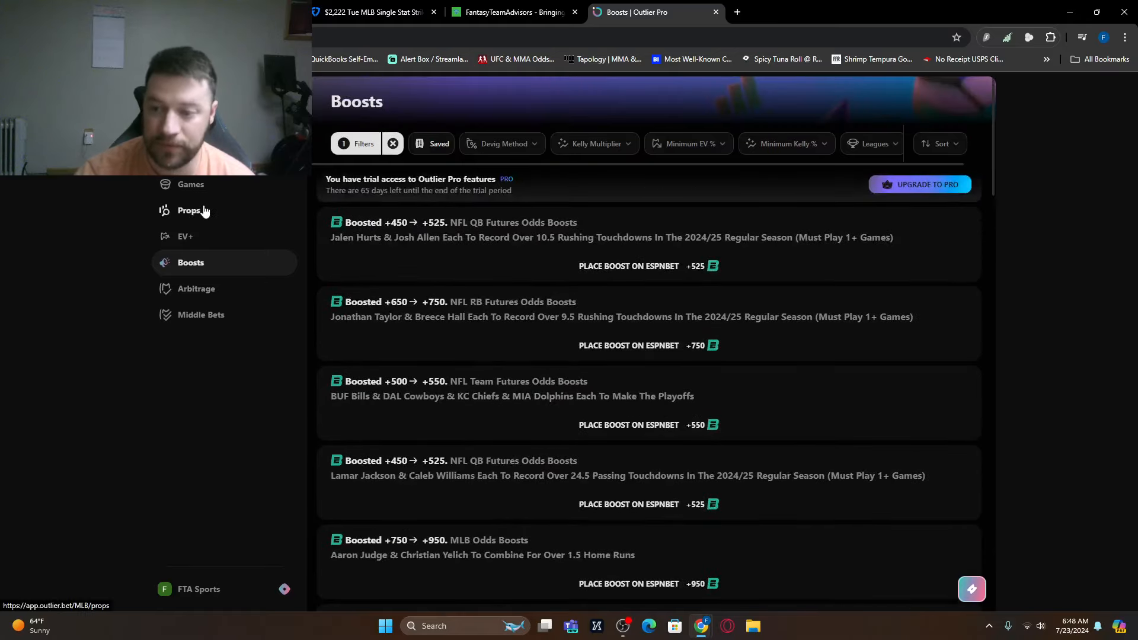
{"action": "left_click", "coordinate": [201, 219]}
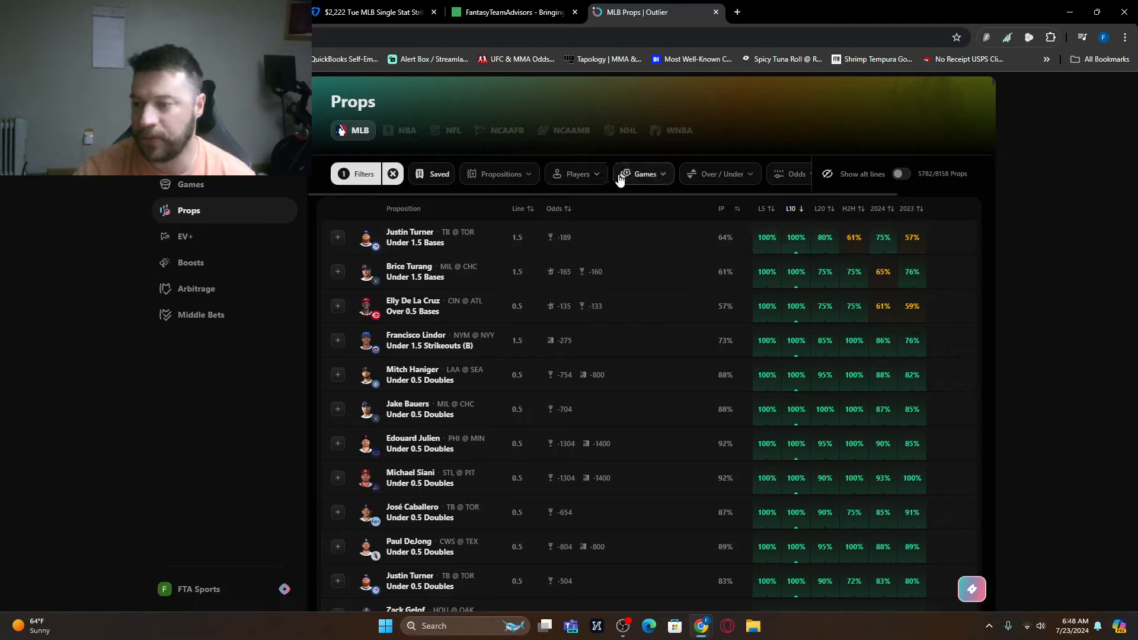
- Filter the MLB props list to Paul Skenes only via the Players search
{"action": "left_click", "coordinate": [588, 178]}
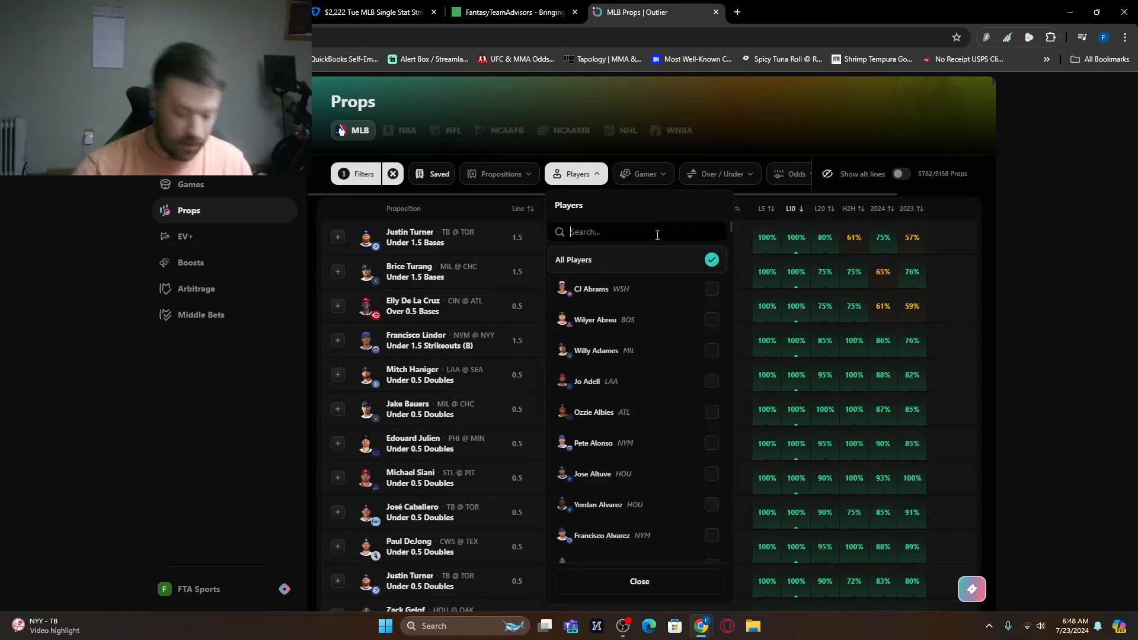
{"action": "type", "text": "skene"}
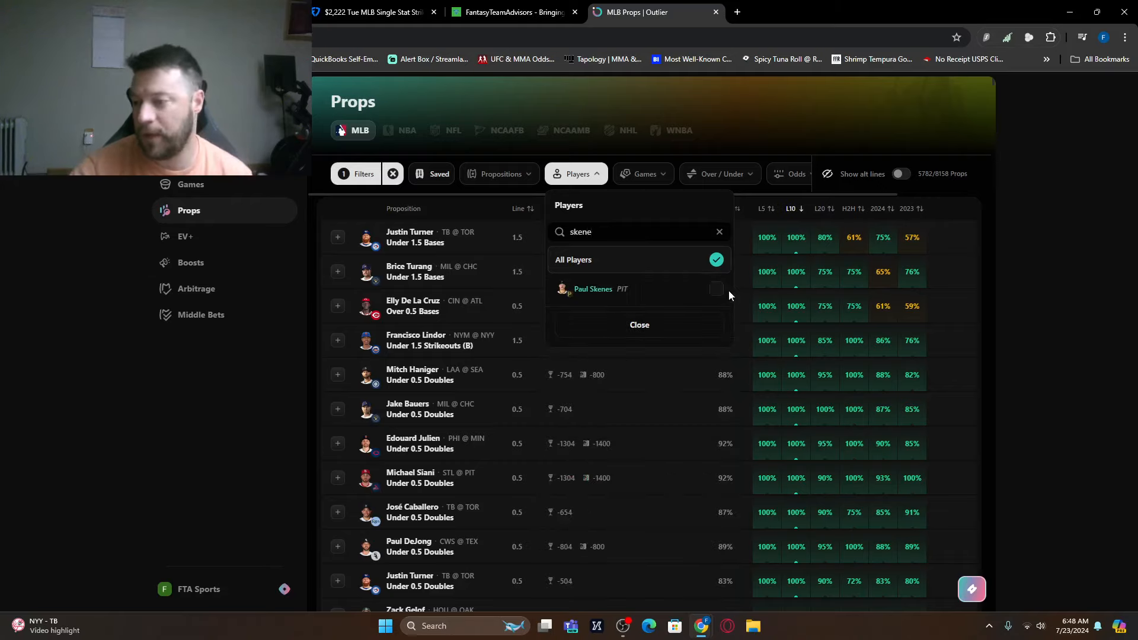
{"action": "left_click", "coordinate": [728, 291]}
{"action": "left_click", "coordinate": [677, 334]}
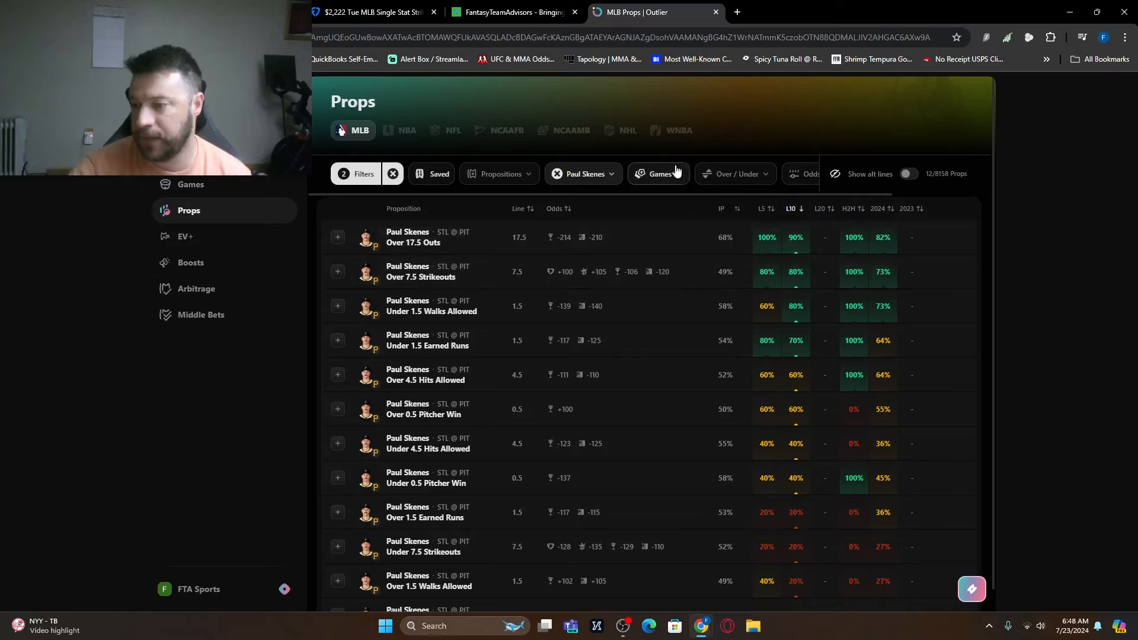
- Filter Skenes' props to Strikeouts, showing the over/under 7.5 strikeouts lines
{"action": "left_click", "coordinate": [524, 176]}
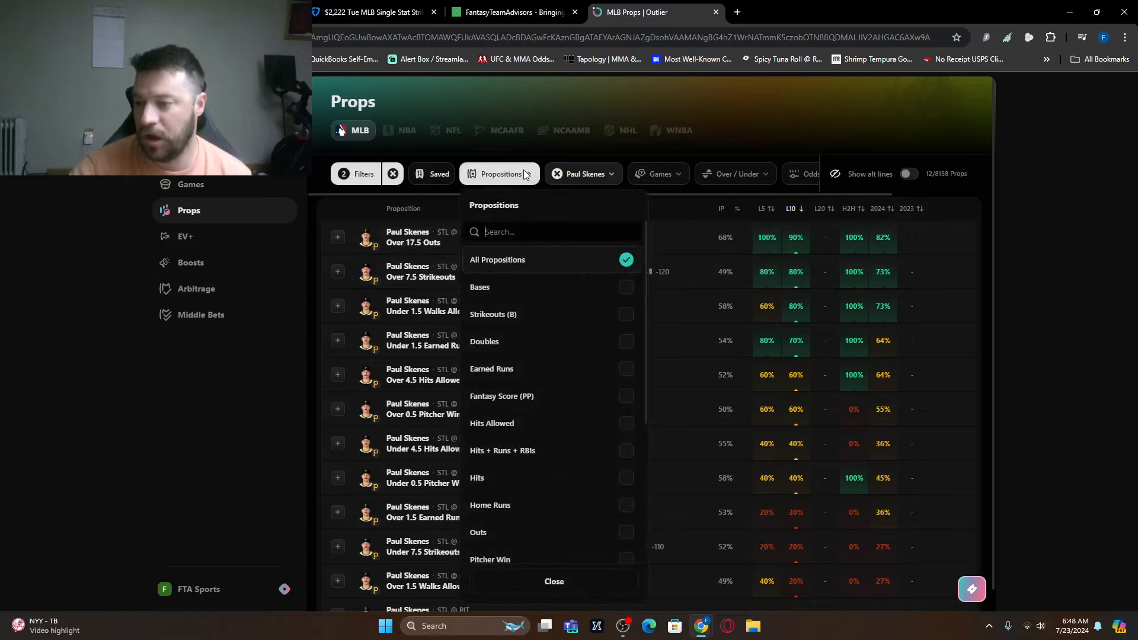
{"action": "scroll", "coordinate": [587, 444], "scroll_direction": "down", "scroll_amount": 2}
{"action": "left_click", "coordinate": [626, 518]}
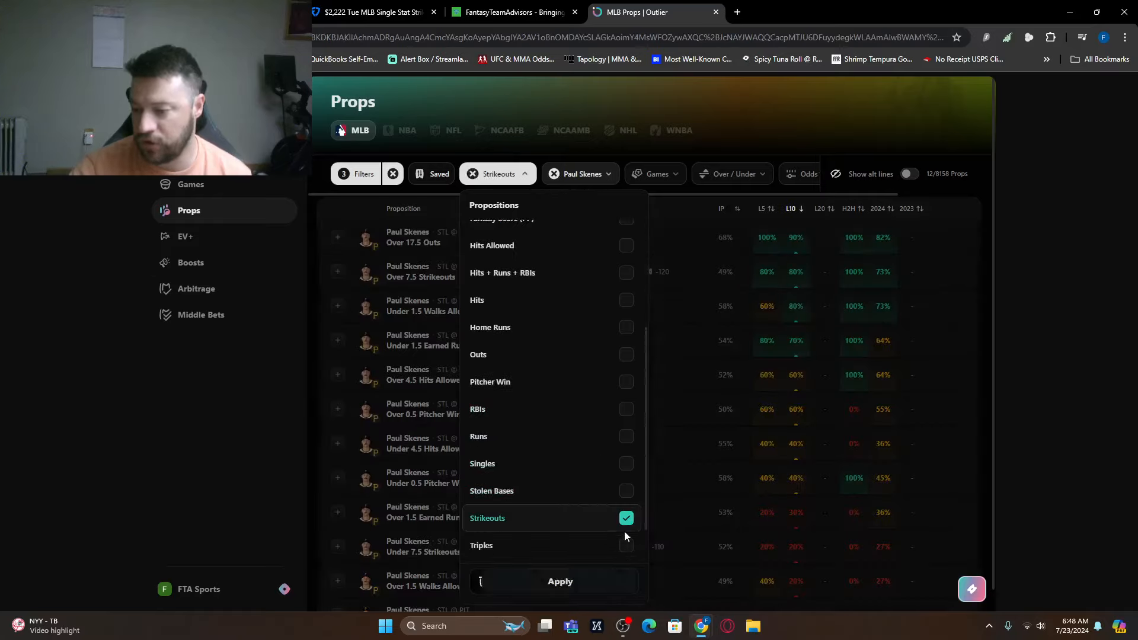
{"action": "left_click", "coordinate": [578, 583]}
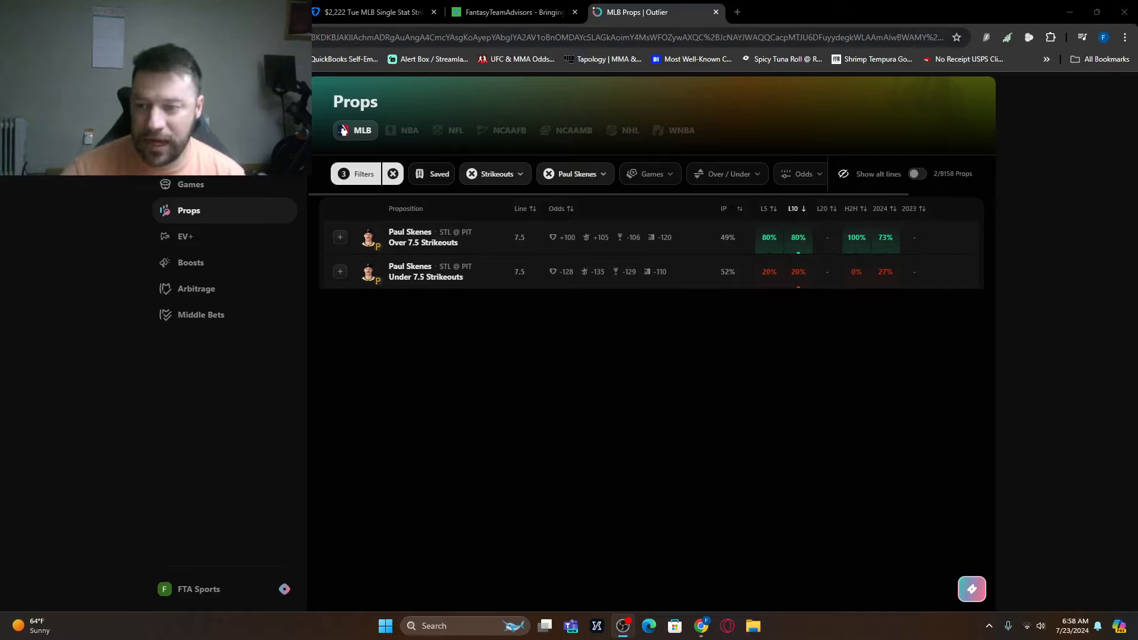
- Return to the DraftKings Quarter Jukebox lineup and browse the slate's game carousel
{"action": "key", "text": "ctrl+1"}
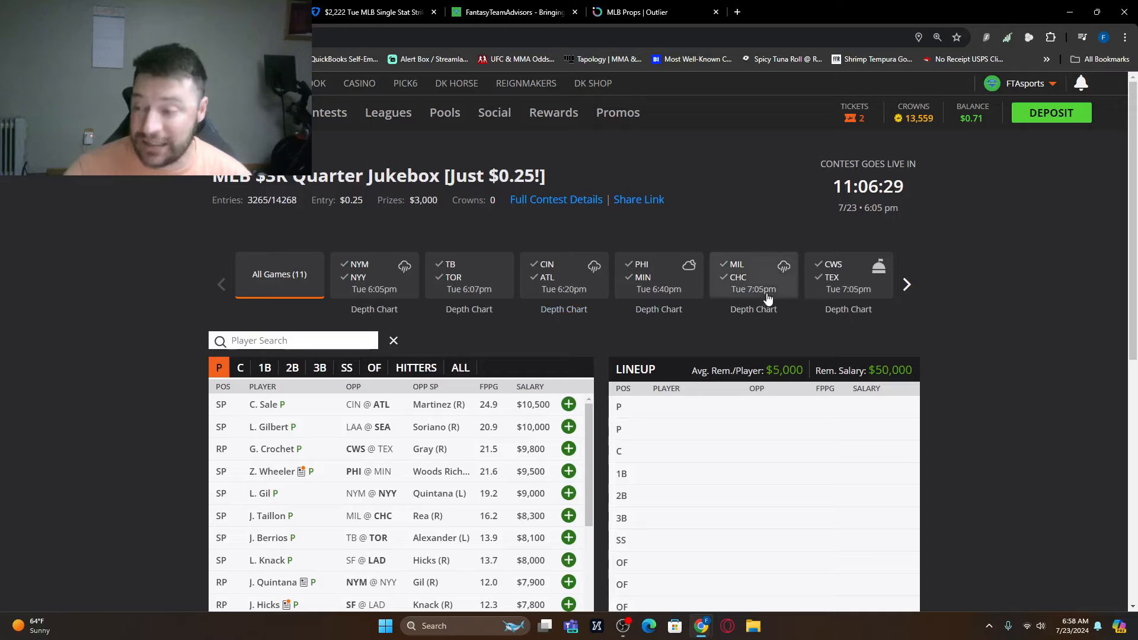
{"action": "left_click", "coordinate": [906, 284]}
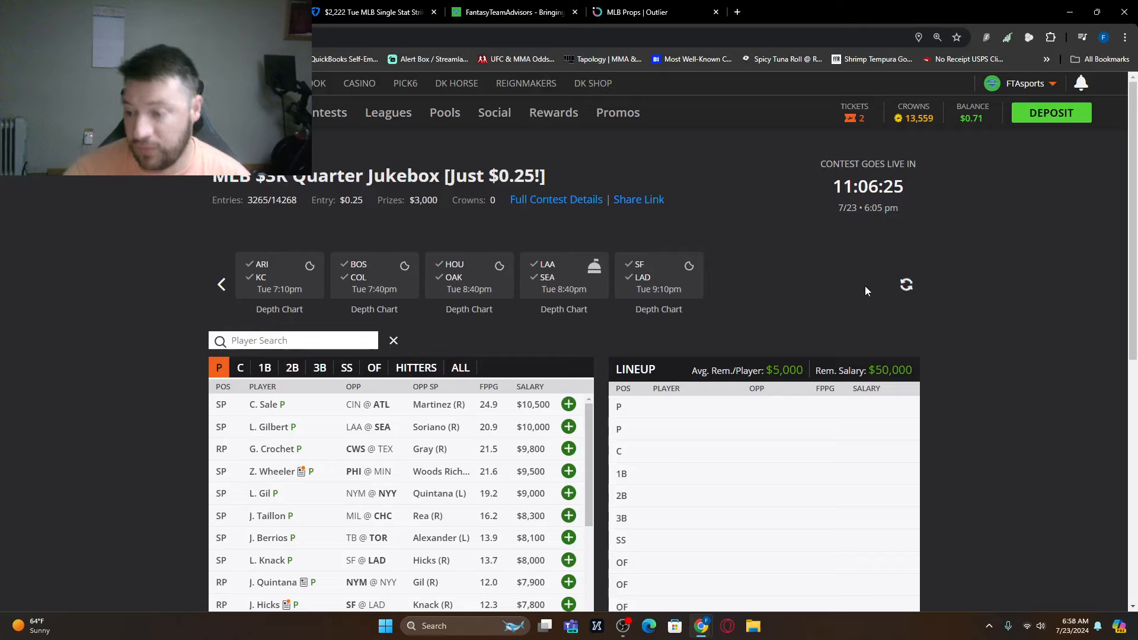
{"action": "left_click", "coordinate": [223, 291]}
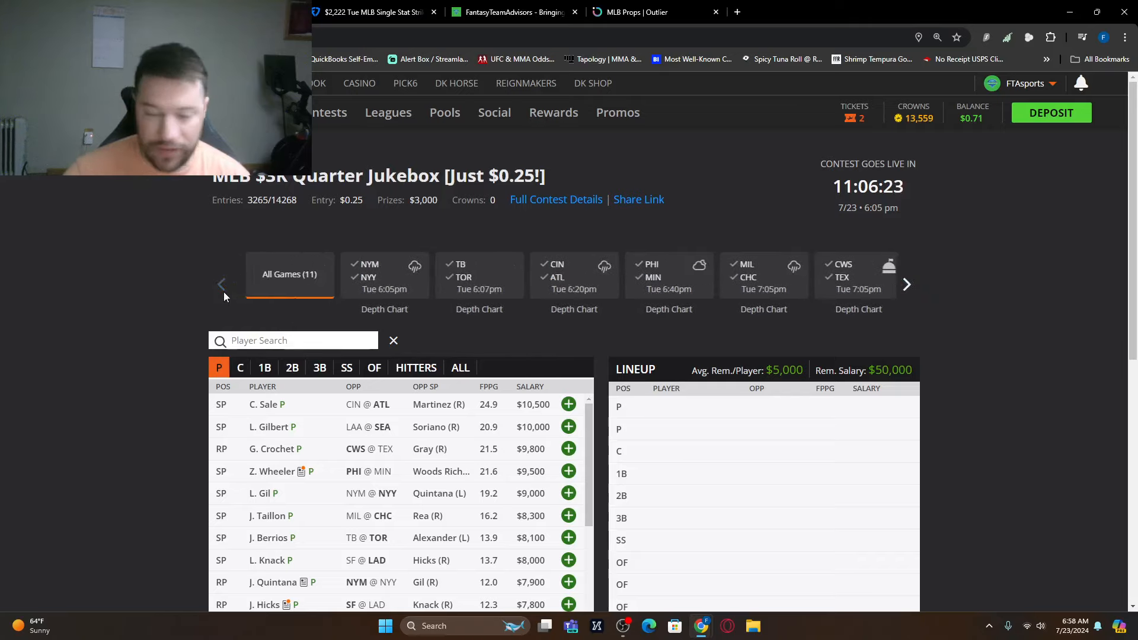
{"action": "scroll", "coordinate": [111, 313], "scroll_direction": "down", "scroll_amount": 1}
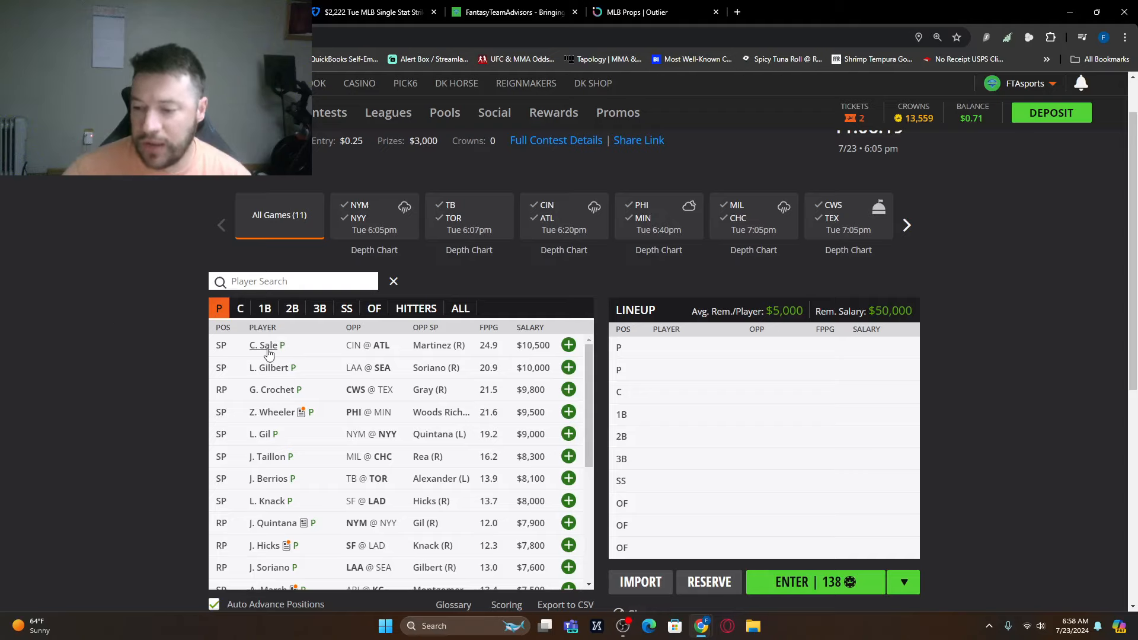
{"action": "scroll", "coordinate": [380, 418], "scroll_direction": "down", "scroll_amount": 3}
{"action": "scroll", "coordinate": [381, 425], "scroll_direction": "down", "scroll_amount": 2}
{"action": "scroll", "coordinate": [282, 333], "scroll_direction": "down", "scroll_amount": 2}
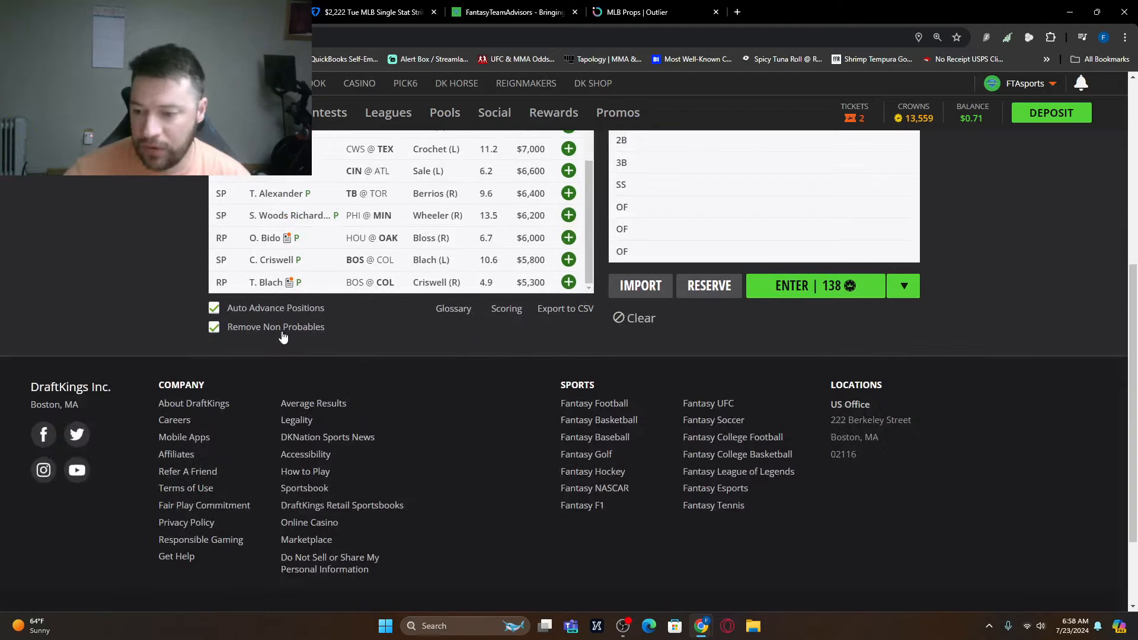
{"action": "scroll", "coordinate": [303, 400], "scroll_direction": "up", "scroll_amount": 3}
{"action": "scroll", "coordinate": [353, 502], "scroll_direction": "up", "scroll_amount": 3}
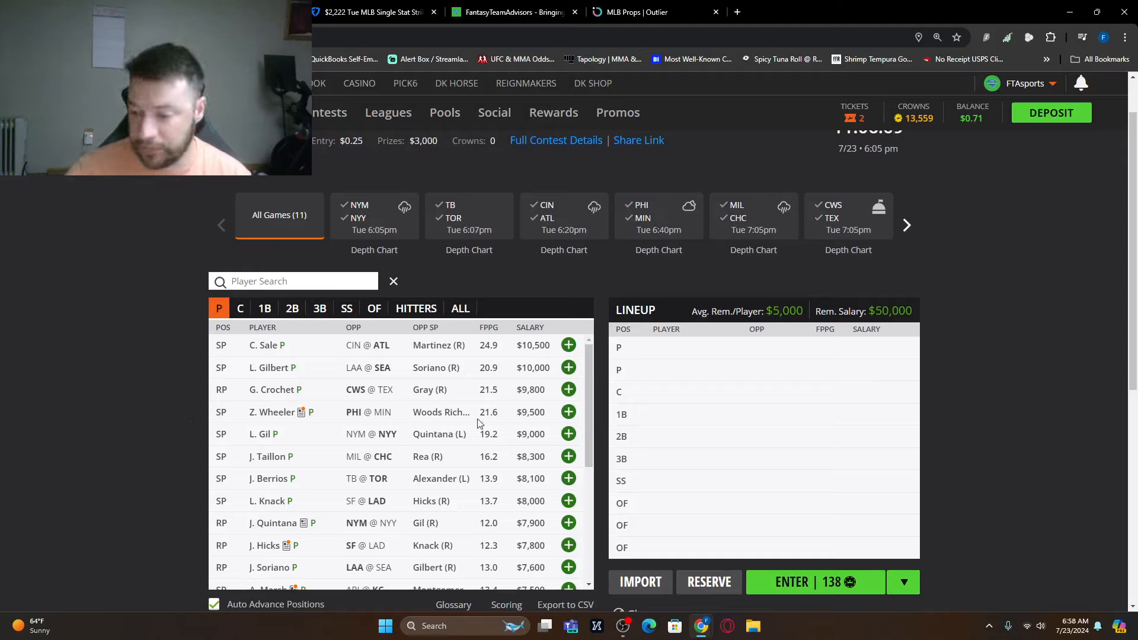
- View Jose Quintana's player card and his home/away pitching splits
{"action": "left_click", "coordinate": [281, 524]}
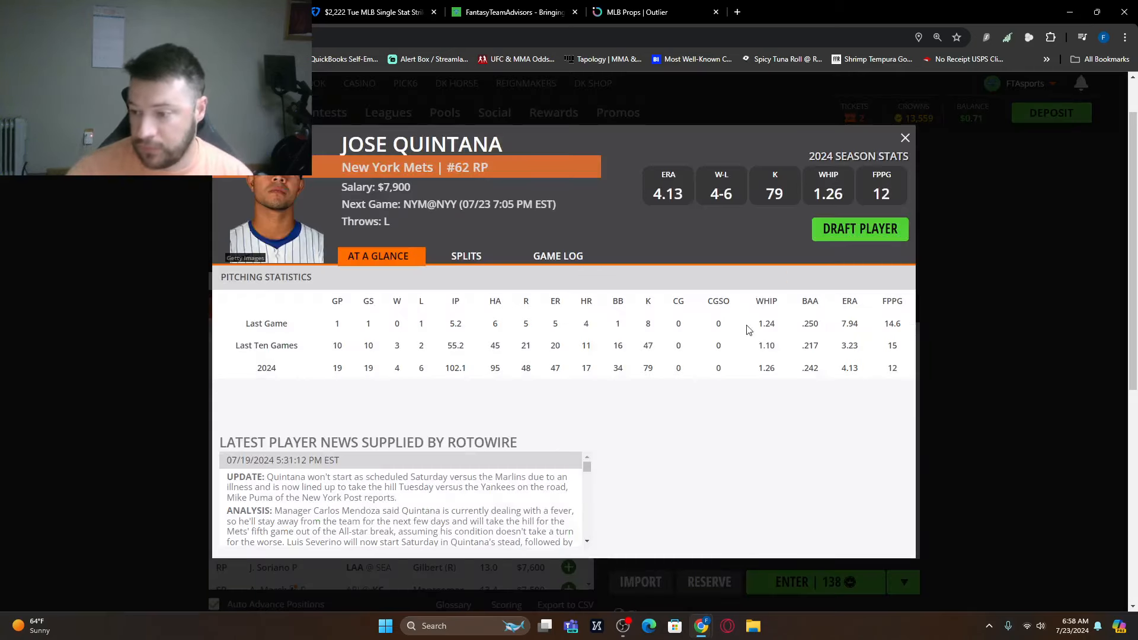
{"action": "left_click", "coordinate": [456, 261]}
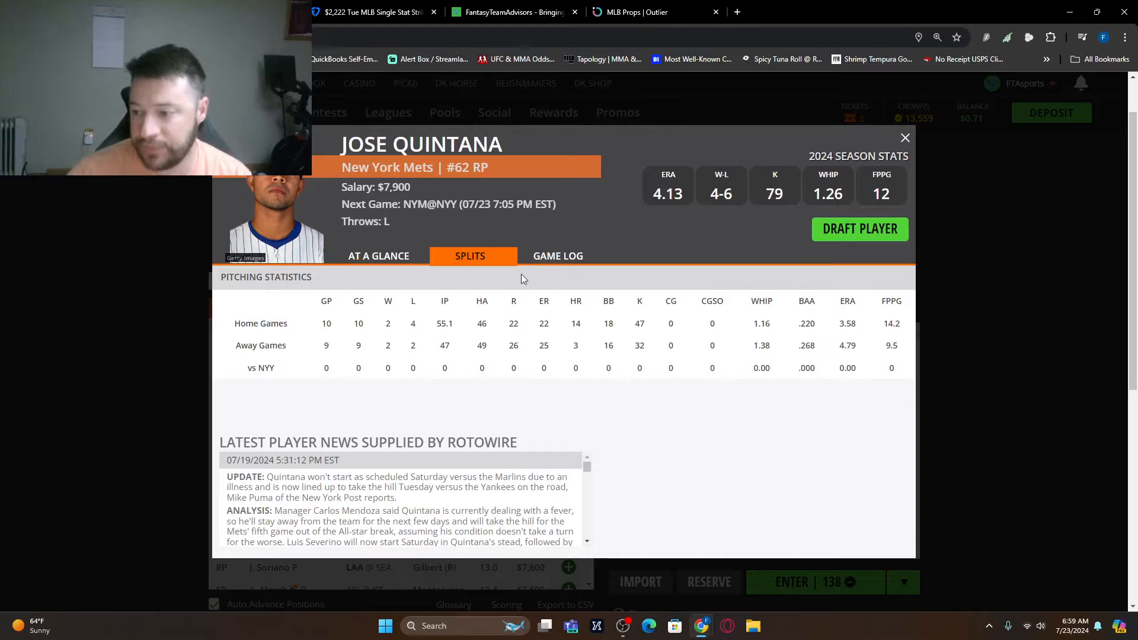
{"action": "scroll", "coordinate": [315, 406], "scroll_direction": "down", "scroll_amount": 10}
{"action": "scroll", "coordinate": [282, 397], "scroll_direction": "down", "scroll_amount": 10}
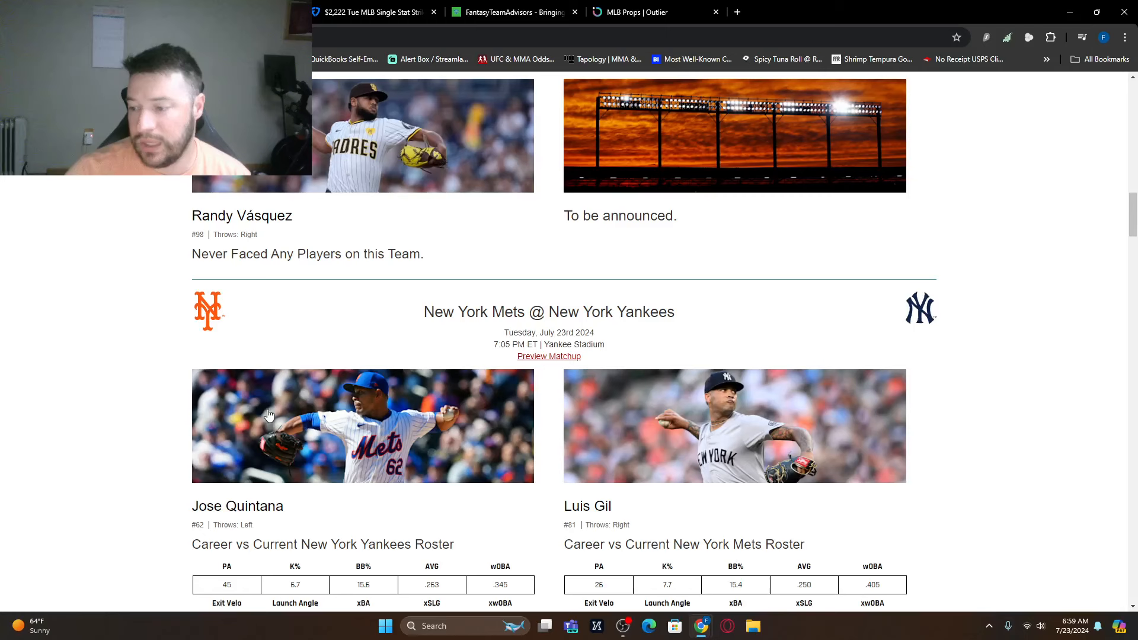
{"action": "scroll", "coordinate": [283, 396], "scroll_direction": "down", "scroll_amount": 3}
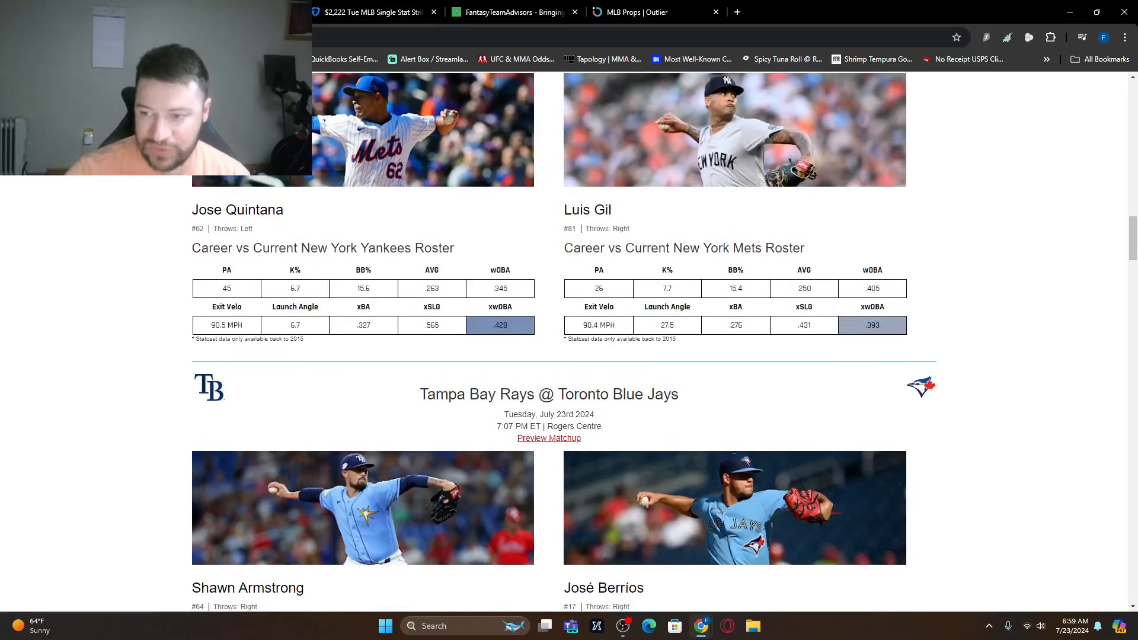
- Return from the Baseball Savant matchup page to Quintana's DraftKings player card
{"action": "key", "text": "ctrl+Tab"}
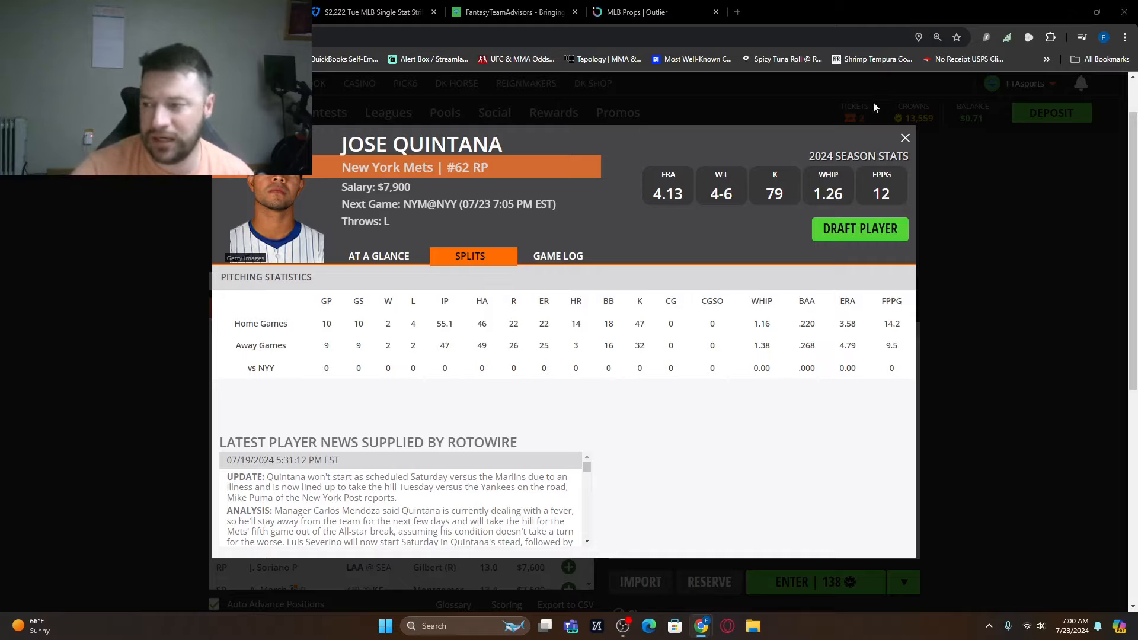
- Review Luis Gil's home/away splits and recent game log, then close his card
{"action": "left_click", "coordinate": [906, 138]}
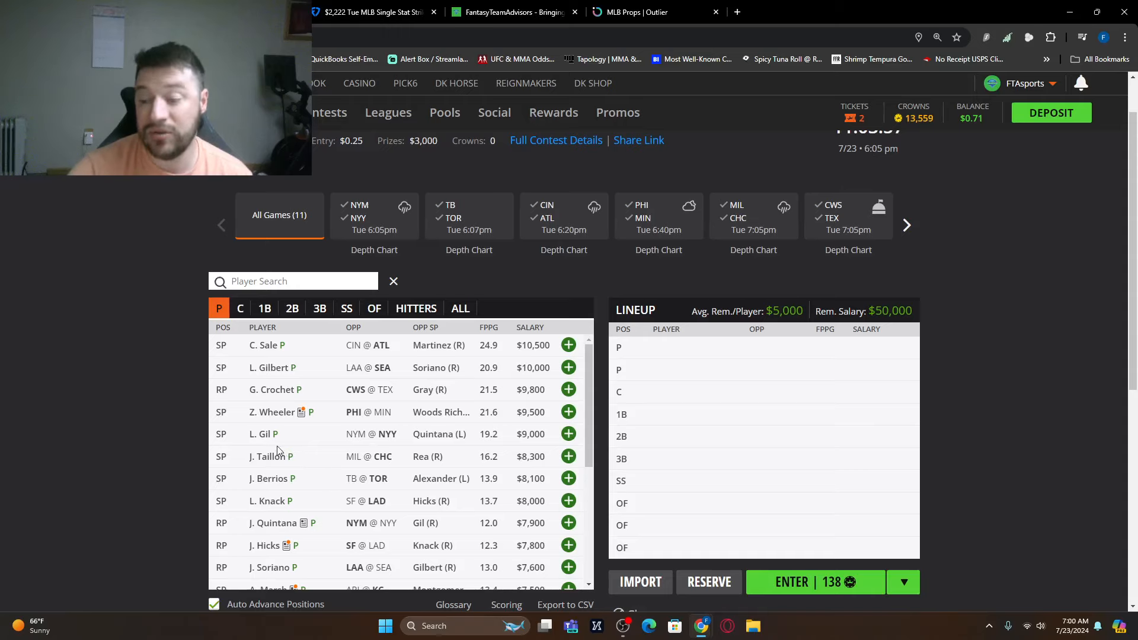
{"action": "left_click", "coordinate": [264, 436]}
{"action": "left_click", "coordinate": [463, 257]}
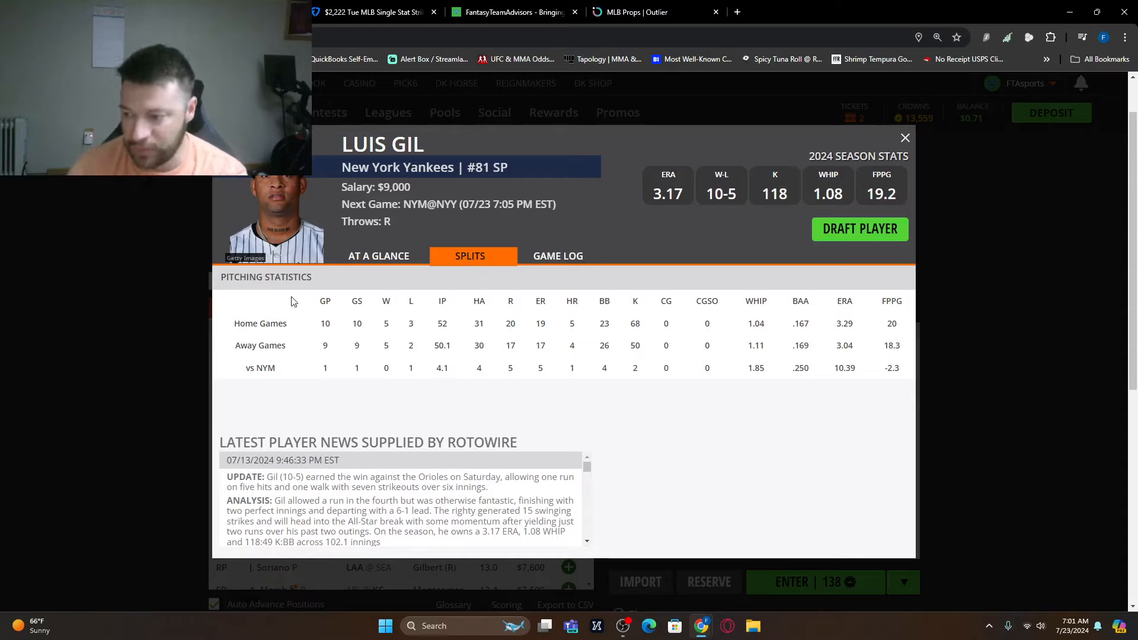
{"action": "left_click", "coordinate": [540, 258]}
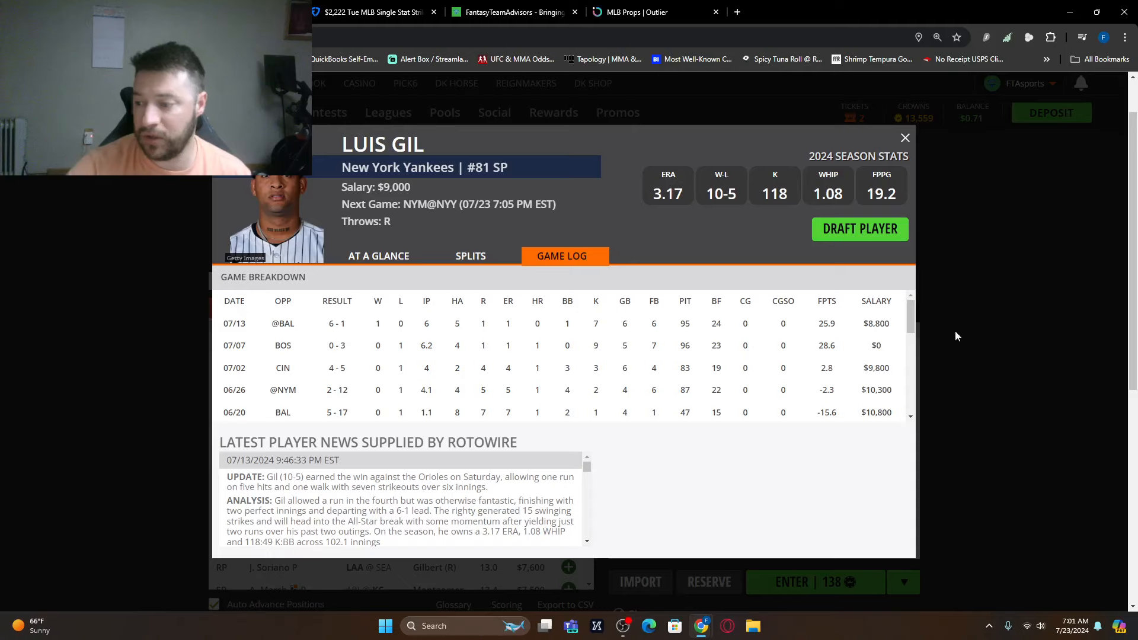
{"action": "scroll", "coordinate": [780, 374], "scroll_direction": "down", "scroll_amount": 2}
{"action": "scroll", "coordinate": [791, 401], "scroll_direction": "down", "scroll_amount": 1}
{"action": "scroll", "coordinate": [788, 406], "scroll_direction": "down", "scroll_amount": 1}
{"action": "scroll", "coordinate": [794, 399], "scroll_direction": "up", "scroll_amount": 1}
{"action": "scroll", "coordinate": [800, 389], "scroll_direction": "up", "scroll_amount": 1}
{"action": "scroll", "coordinate": [808, 375], "scroll_direction": "up", "scroll_amount": 1}
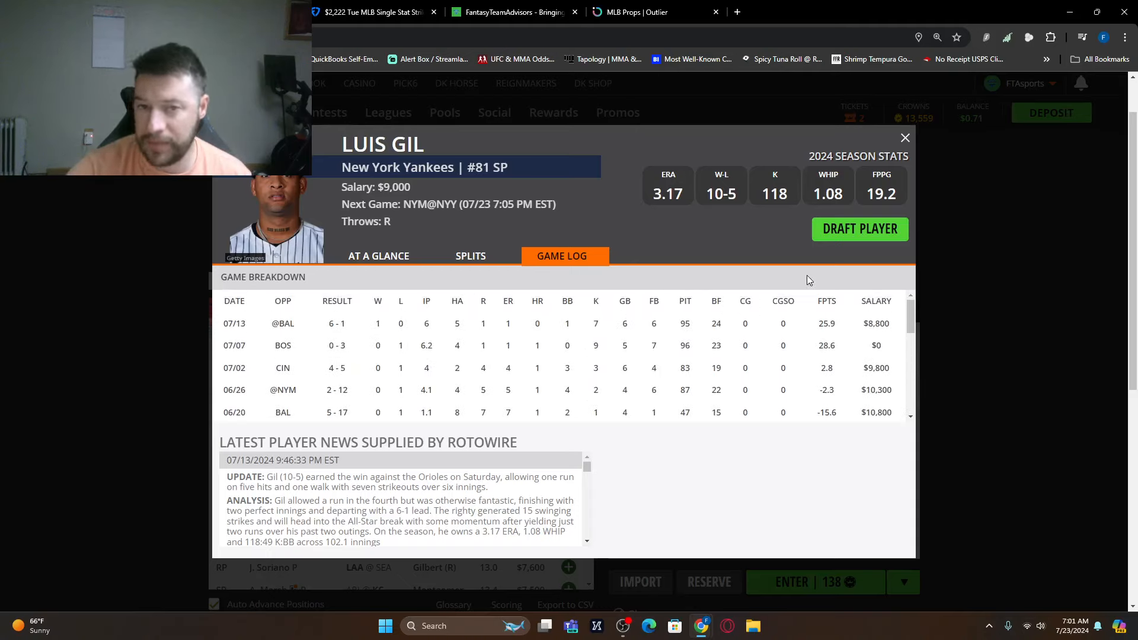
{"action": "left_click", "coordinate": [905, 138]}
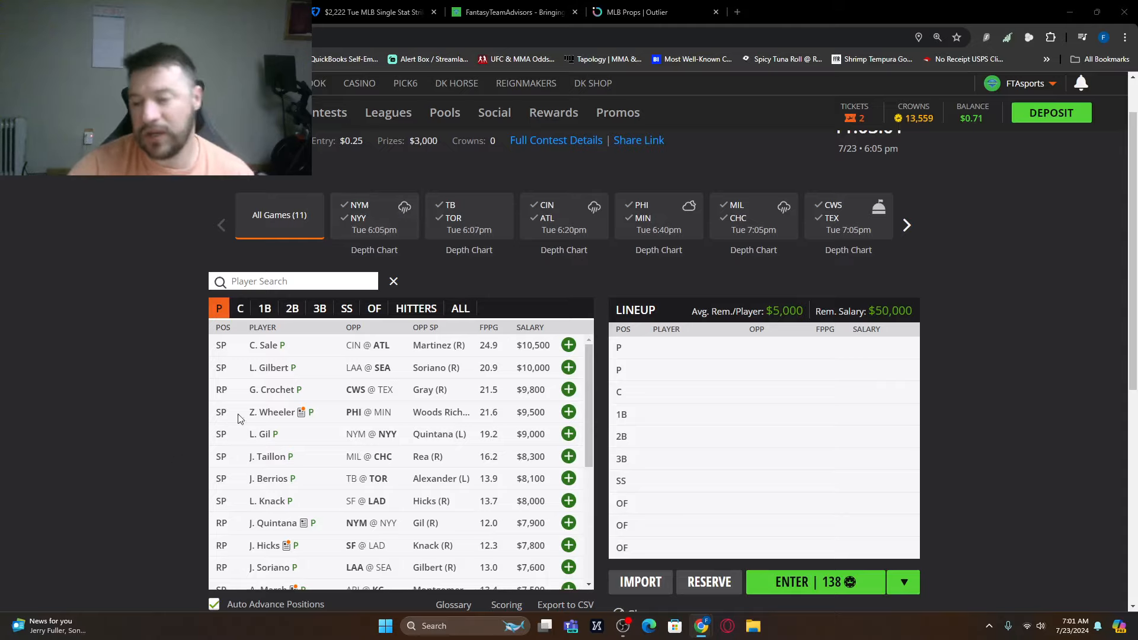
{"action": "key", "text": "ctrl+Tab"}
{"action": "scroll", "coordinate": [185, 419], "scroll_direction": "down", "scroll_amount": 4}
{"action": "scroll", "coordinate": [186, 420], "scroll_direction": "up", "scroll_amount": 1}
{"action": "scroll", "coordinate": [185, 419], "scroll_direction": "up", "scroll_amount": 1}
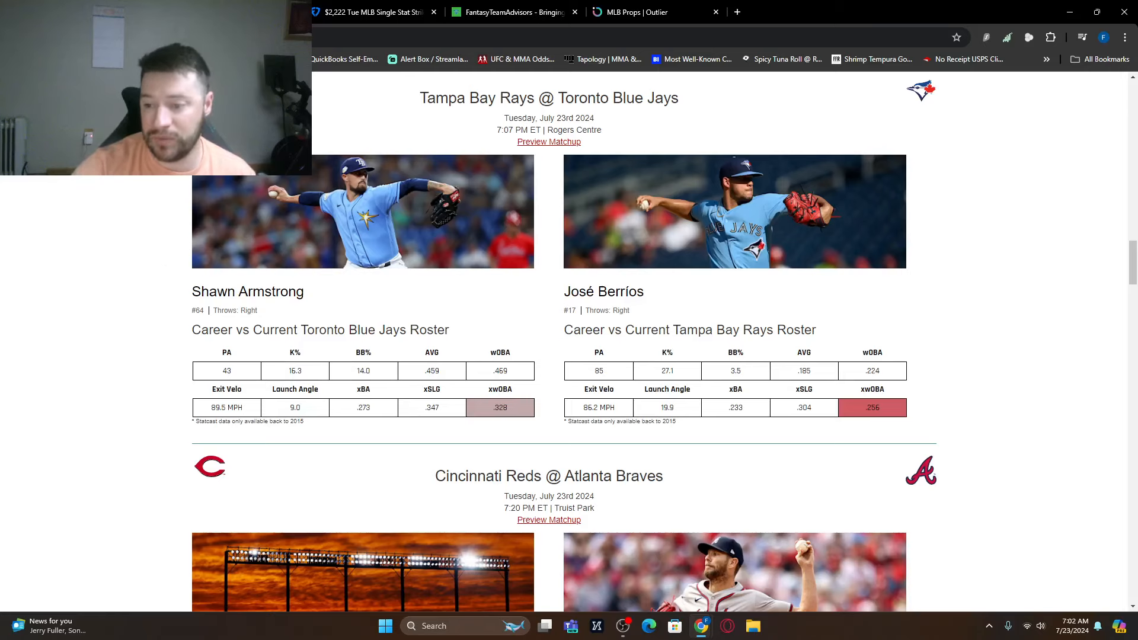
{"action": "key", "text": "ctrl+1"}
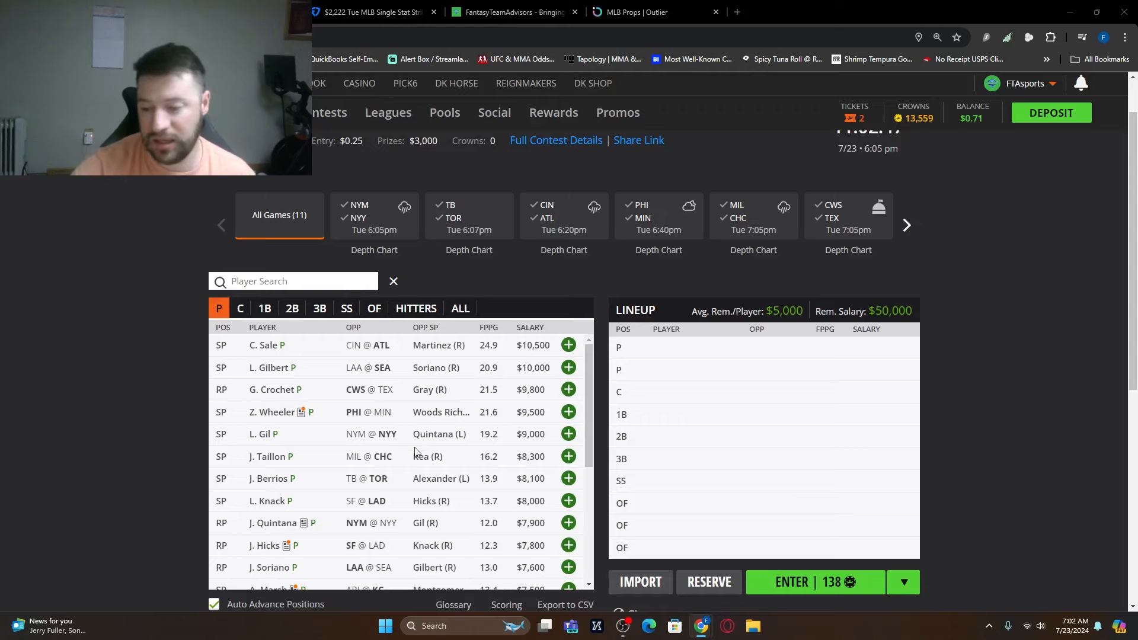
- Check José Berríos's home, away and vs TB splits on his card, then go to the matchup page
{"action": "left_click", "coordinate": [271, 479]}
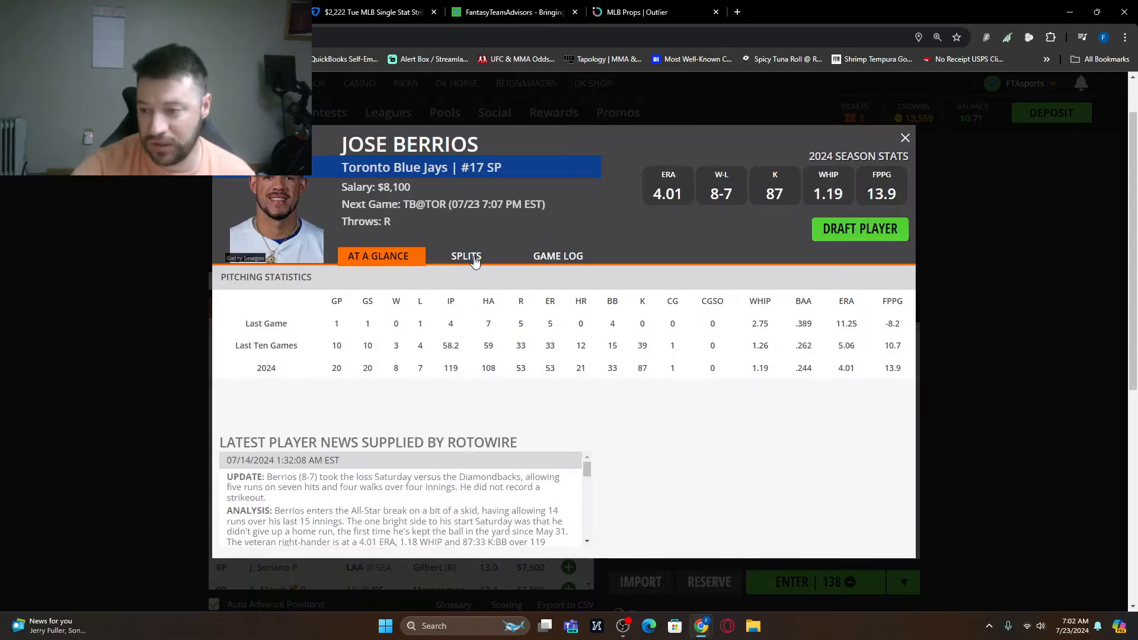
{"action": "left_click", "coordinate": [476, 261]}
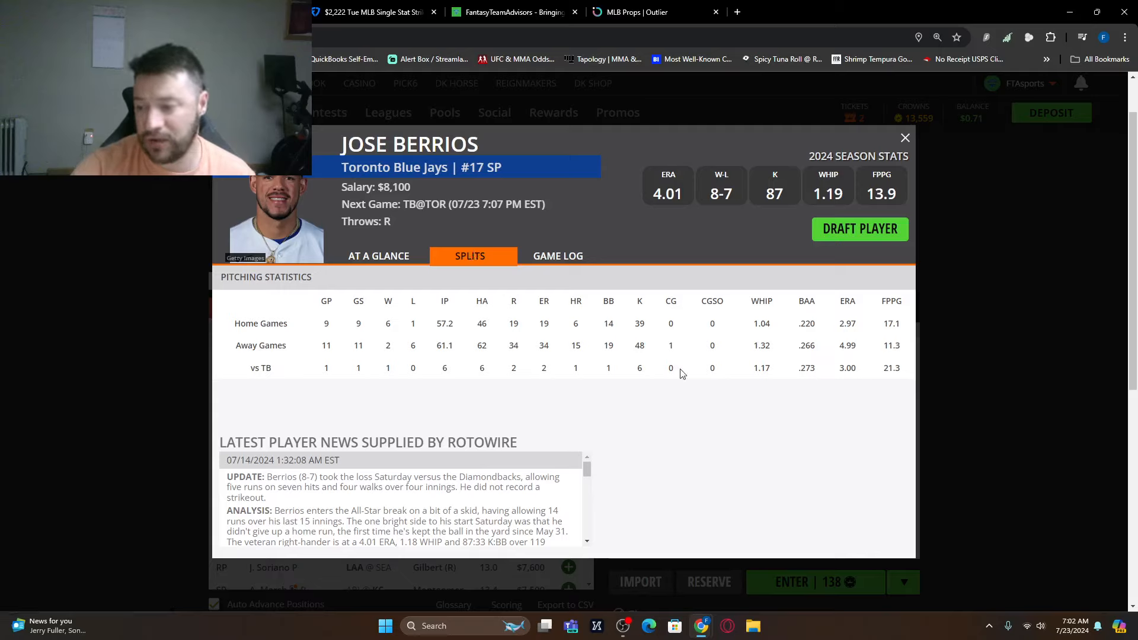
{"action": "left_click", "coordinate": [905, 138]}
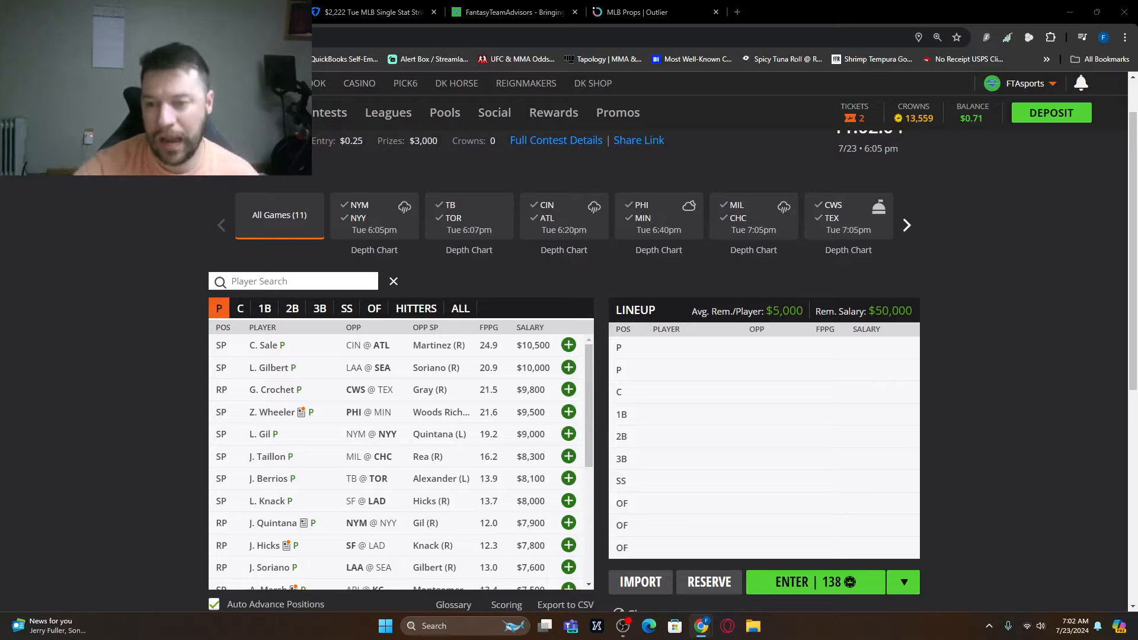
{"action": "key", "text": "ctrl+Tab"}
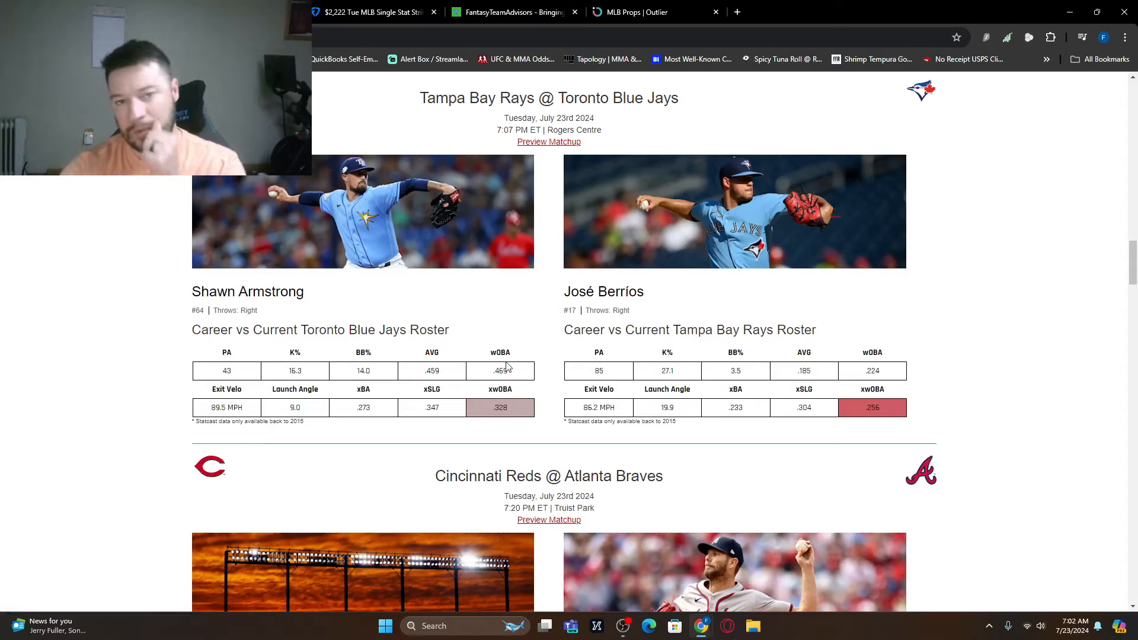
{"action": "scroll", "coordinate": [419, 312], "scroll_direction": "down", "scroll_amount": 1}
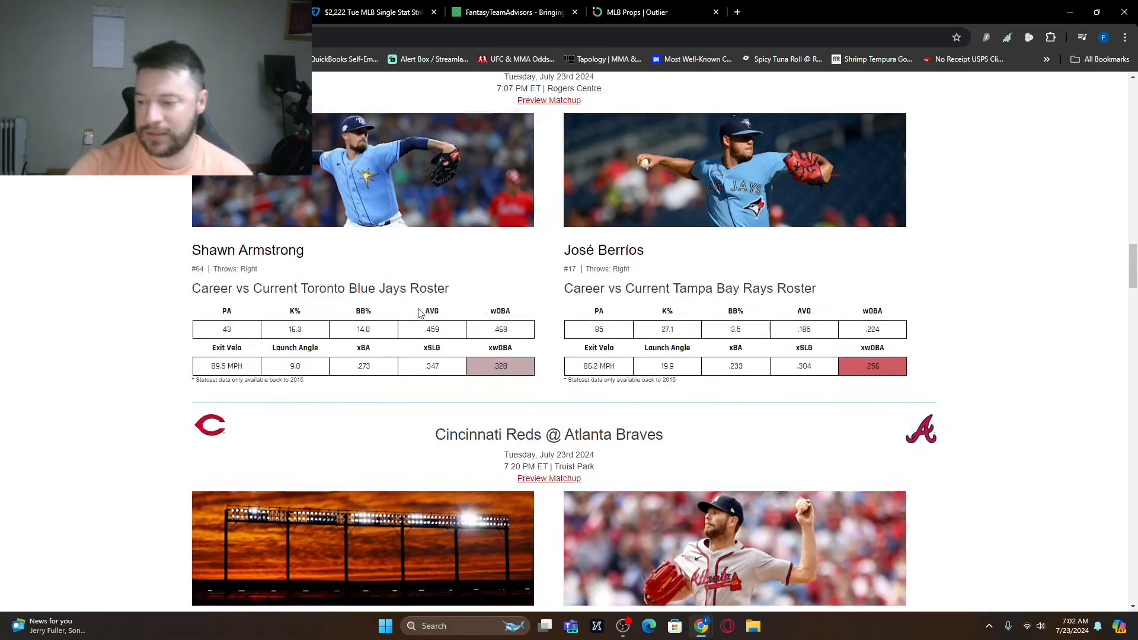
{"action": "scroll", "coordinate": [418, 313], "scroll_direction": "down", "scroll_amount": 3}
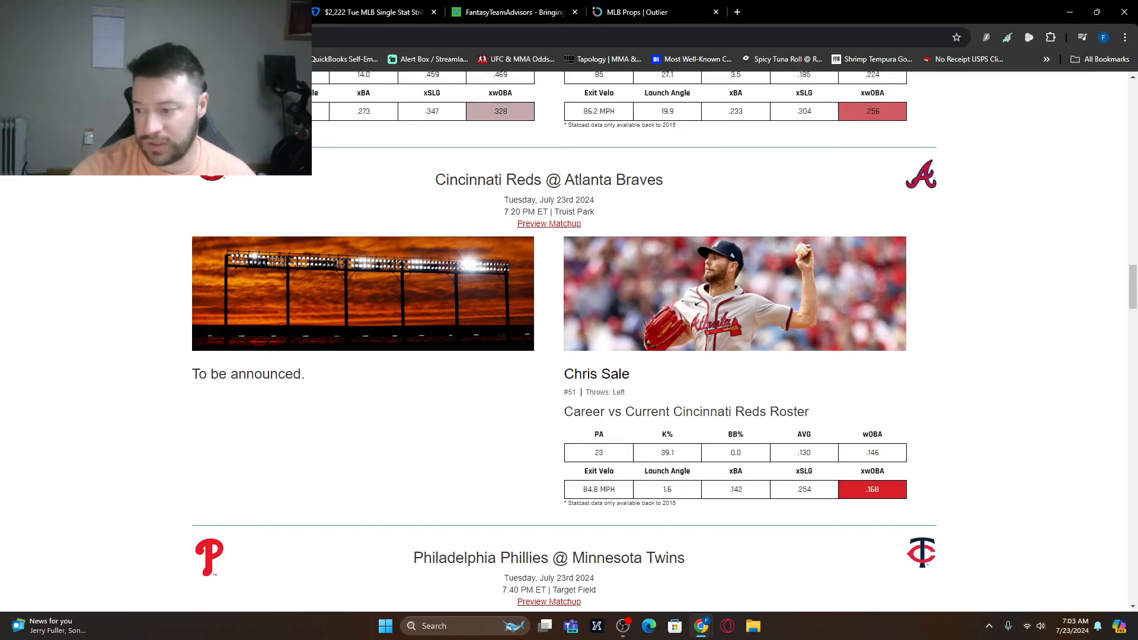
- Return to the DraftKings pitcher pool from the Reds–Braves matchup page
{"action": "key", "text": "ctrl+Tab"}
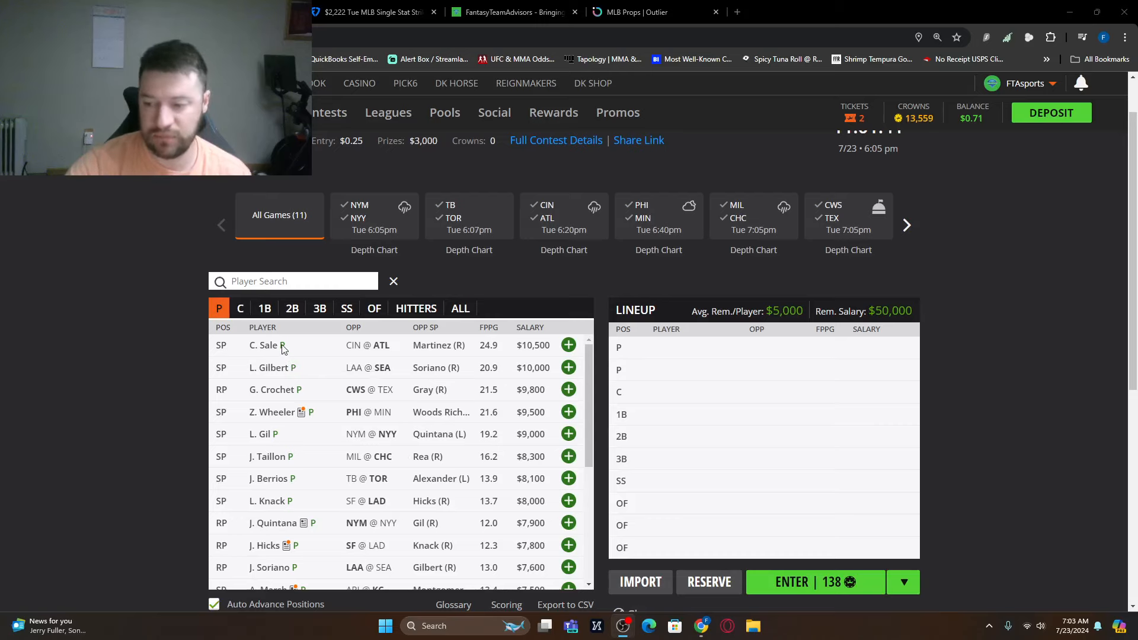
{"action": "left_click", "coordinate": [258, 346]}
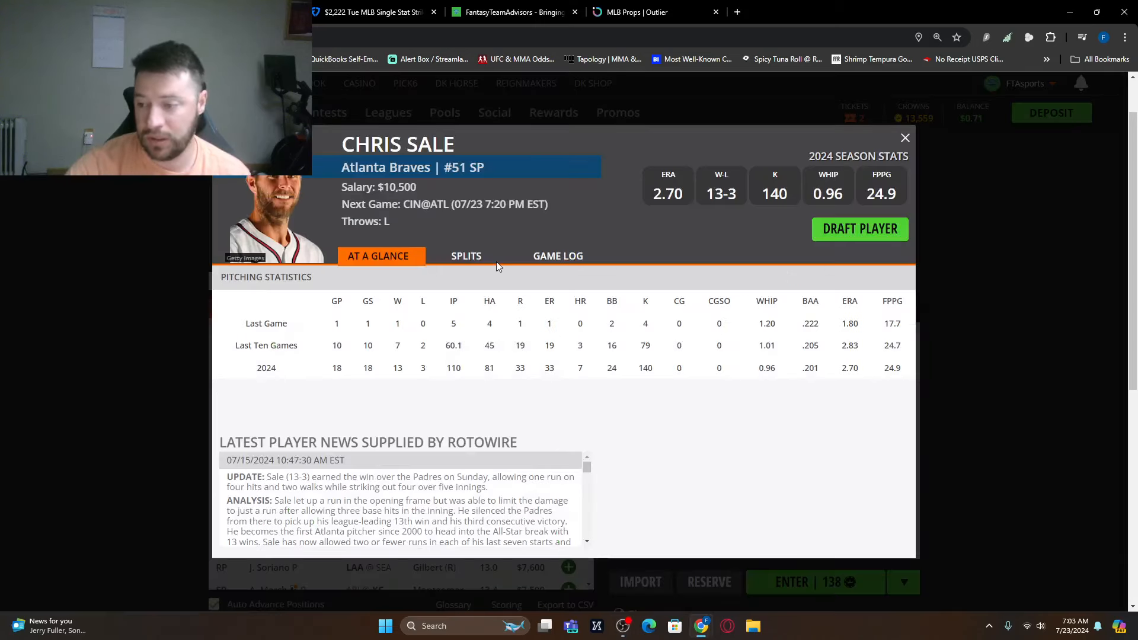
{"action": "left_click", "coordinate": [472, 258]}
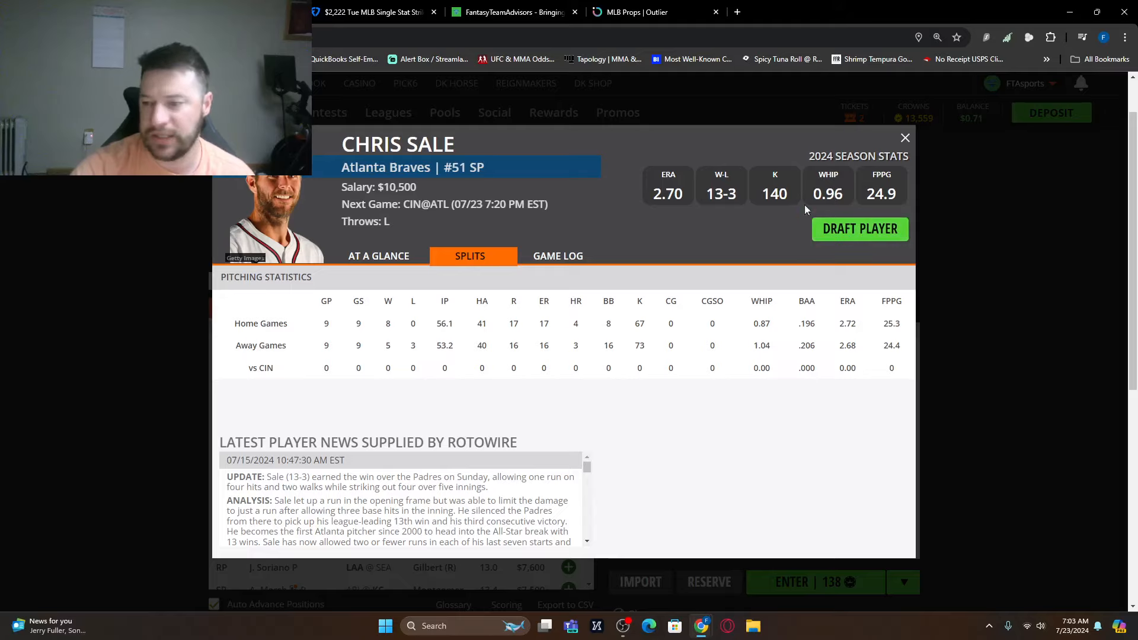
{"action": "left_click", "coordinate": [905, 139]}
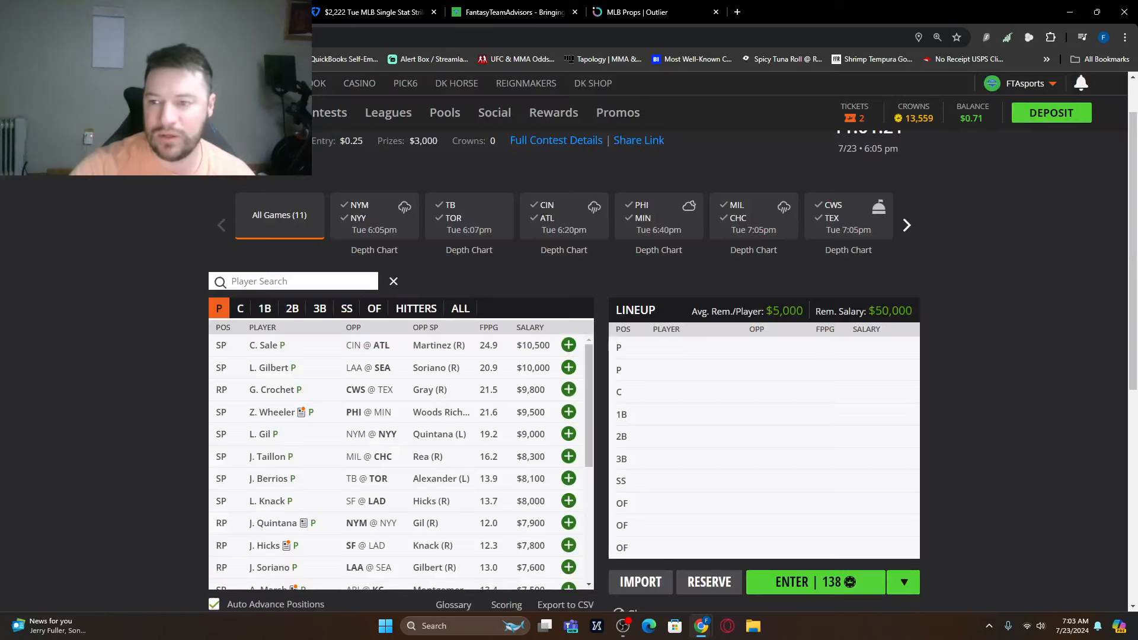
{"action": "scroll", "coordinate": [408, 507], "scroll_direction": "down", "scroll_amount": 2}
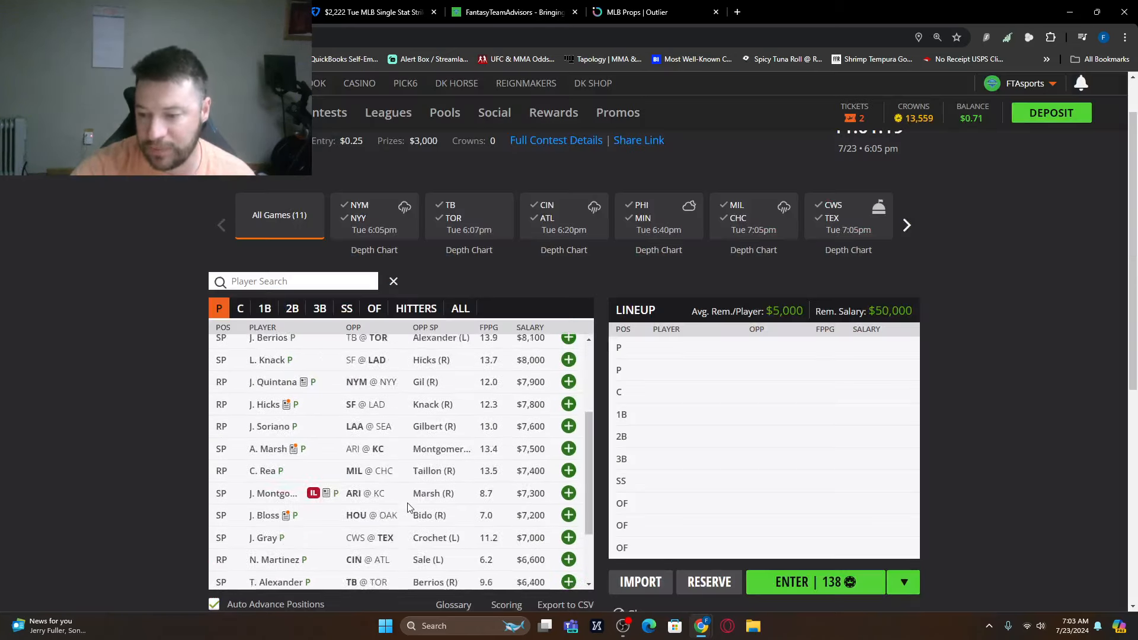
{"action": "scroll", "coordinate": [408, 507], "scroll_direction": "up", "scroll_amount": 1}
{"action": "scroll", "coordinate": [407, 507], "scroll_direction": "up", "scroll_amount": 2}
{"action": "scroll", "coordinate": [407, 509], "scroll_direction": "down", "scroll_amount": 3}
{"action": "scroll", "coordinate": [409, 507], "scroll_direction": "down", "scroll_amount": 2}
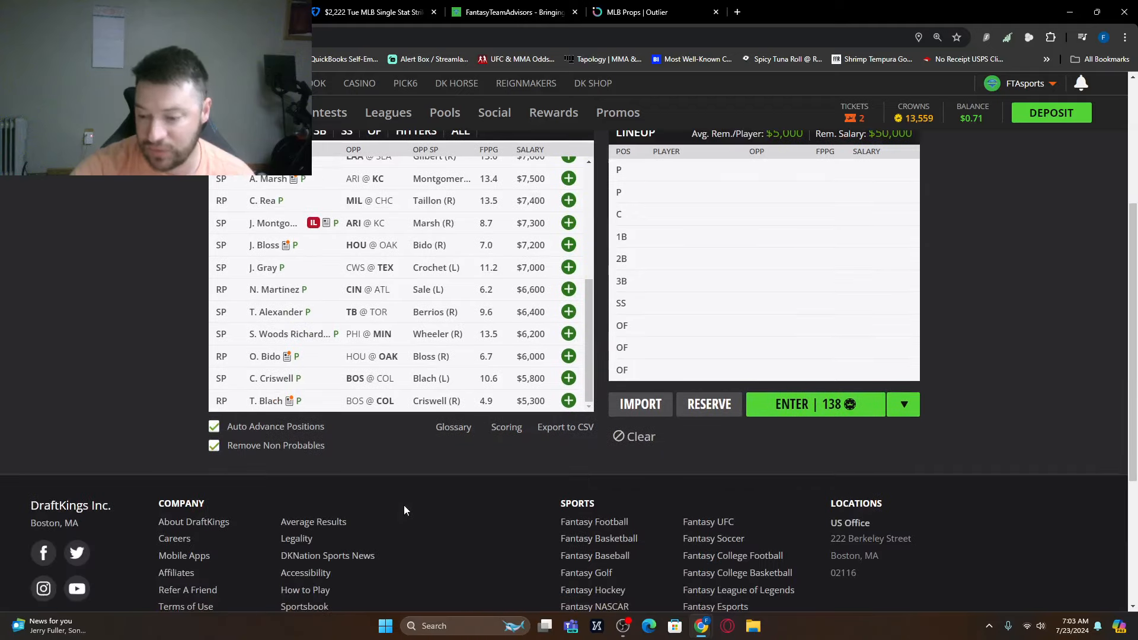
- Review Nick Martinez's game-by-game log on his card and close it
{"action": "left_click", "coordinate": [286, 291]}
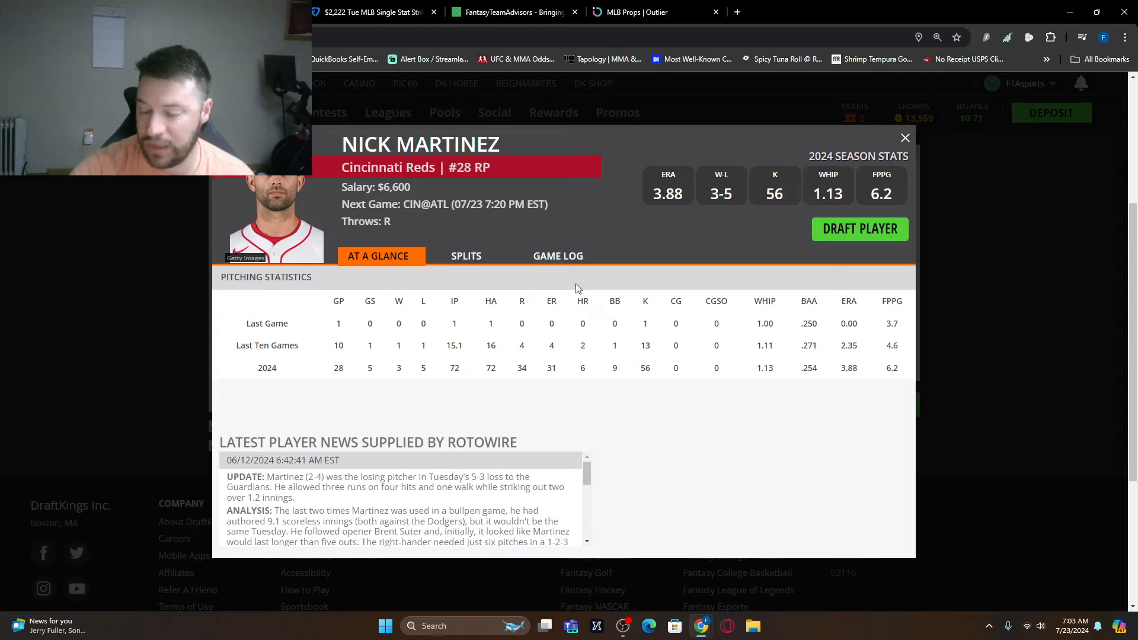
{"action": "left_click", "coordinate": [574, 259]}
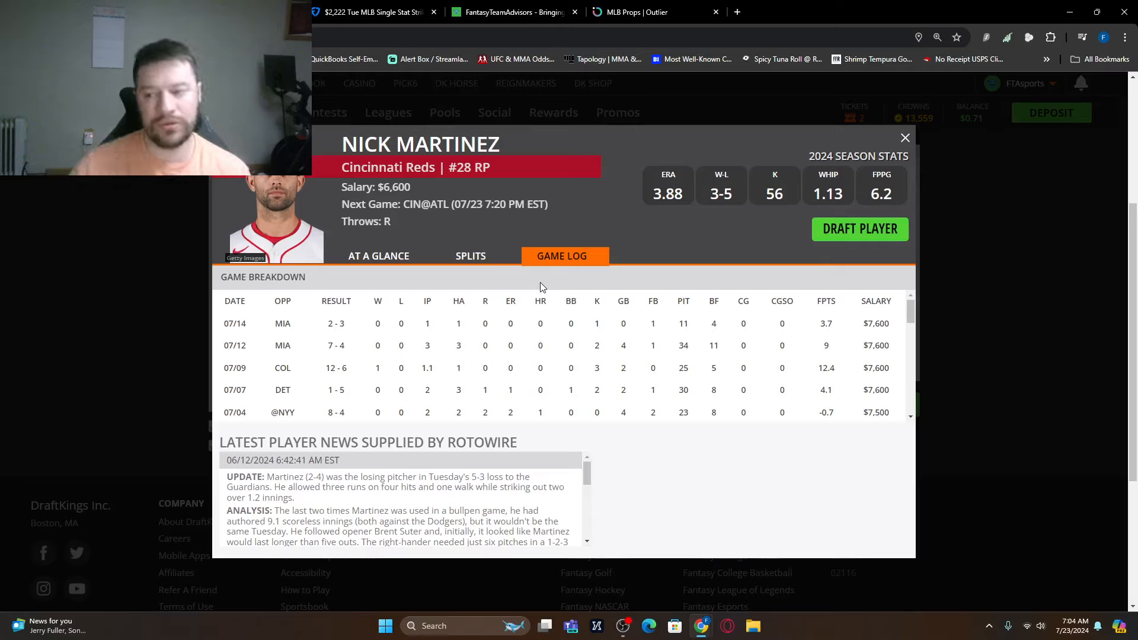
{"action": "left_click", "coordinate": [905, 138]}
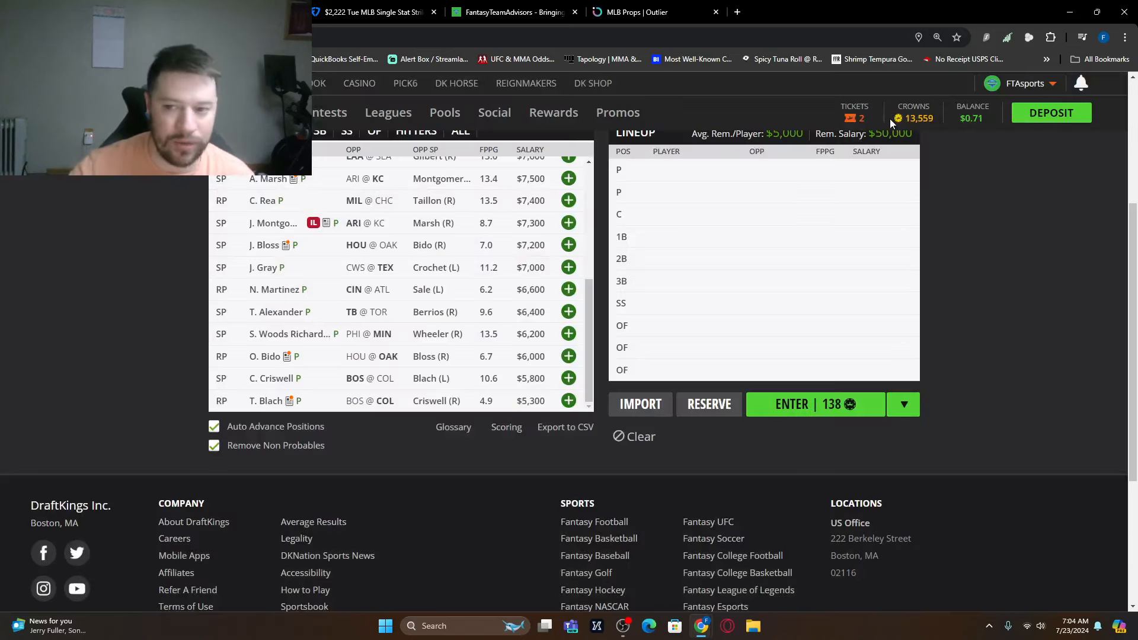
{"action": "scroll", "coordinate": [321, 338], "scroll_direction": "up", "scroll_amount": 1}
{"action": "scroll", "coordinate": [332, 346], "scroll_direction": "up", "scroll_amount": 3}
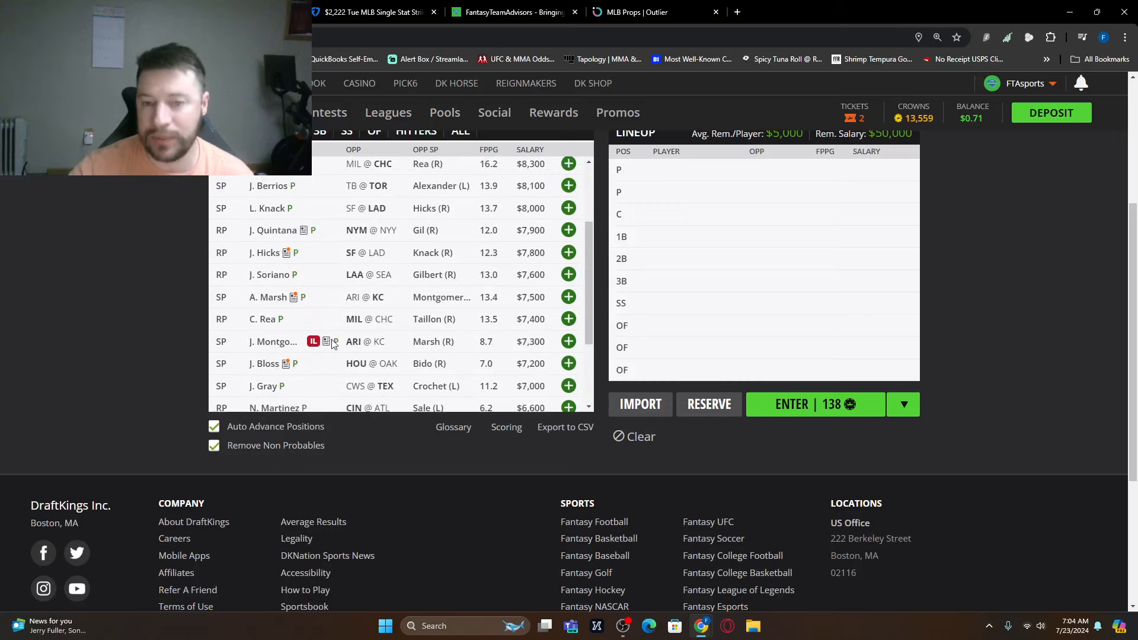
{"action": "scroll", "coordinate": [332, 346], "scroll_direction": "up", "scroll_amount": 3}
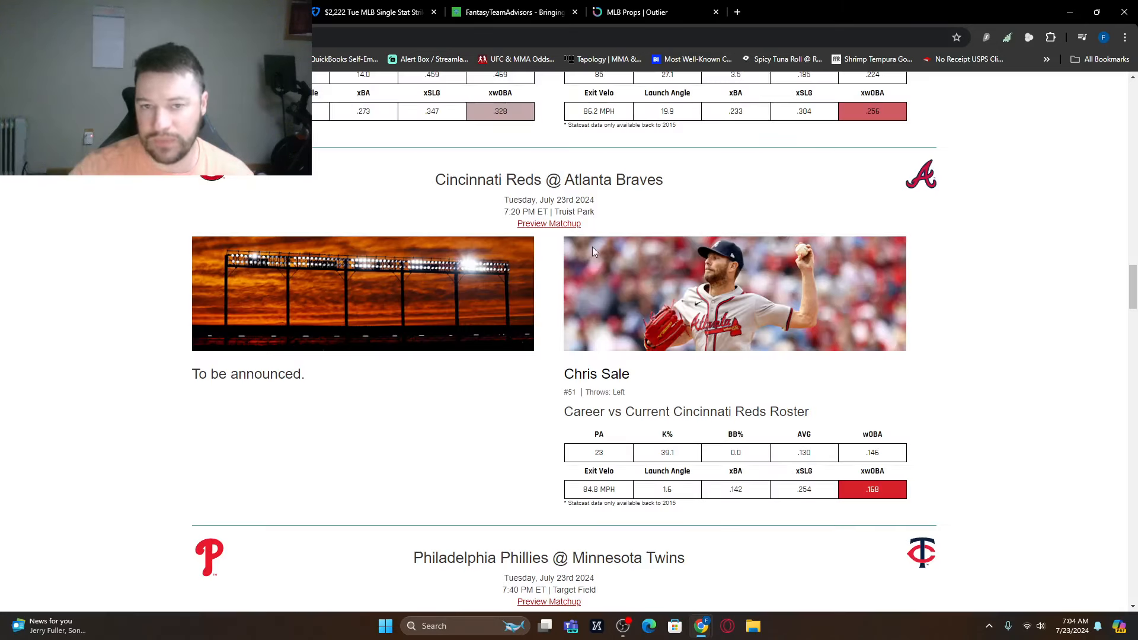
{"action": "scroll", "coordinate": [425, 396], "scroll_direction": "down", "scroll_amount": 3}
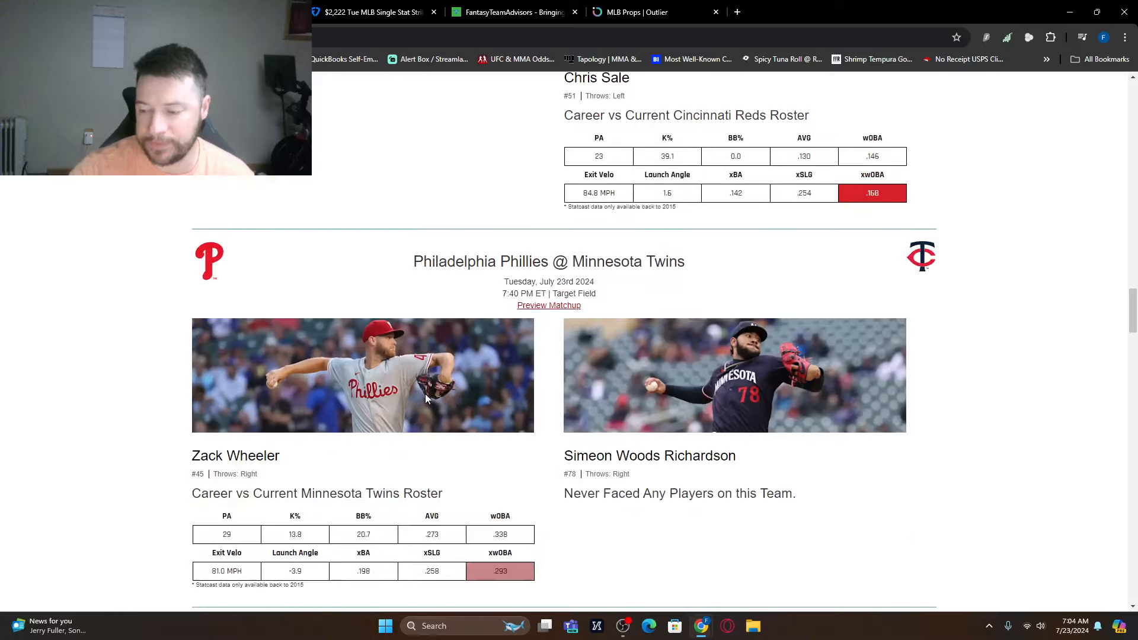
{"action": "scroll", "coordinate": [425, 396], "scroll_direction": "down", "scroll_amount": 1}
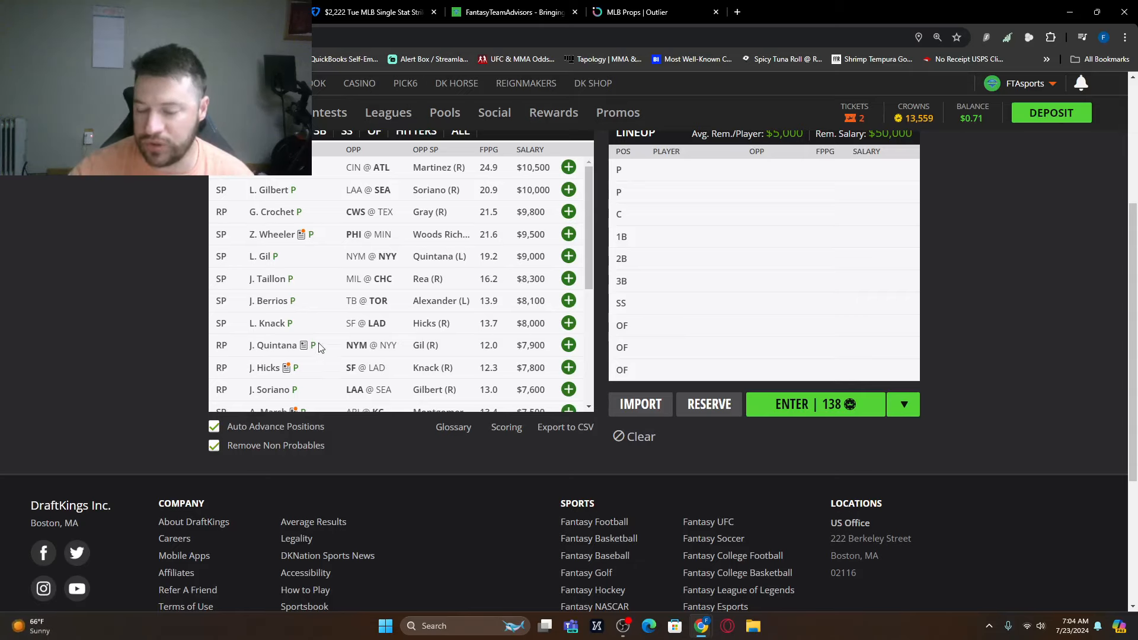
{"action": "scroll", "coordinate": [320, 347], "scroll_direction": "up", "scroll_amount": 1}
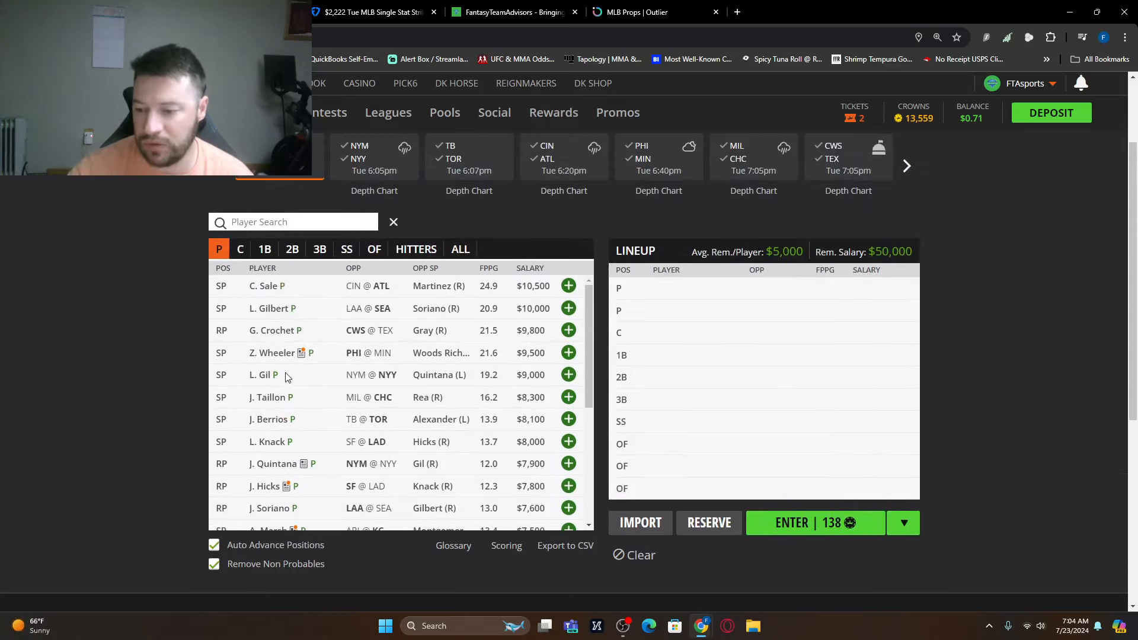
{"action": "left_click", "coordinate": [271, 353]}
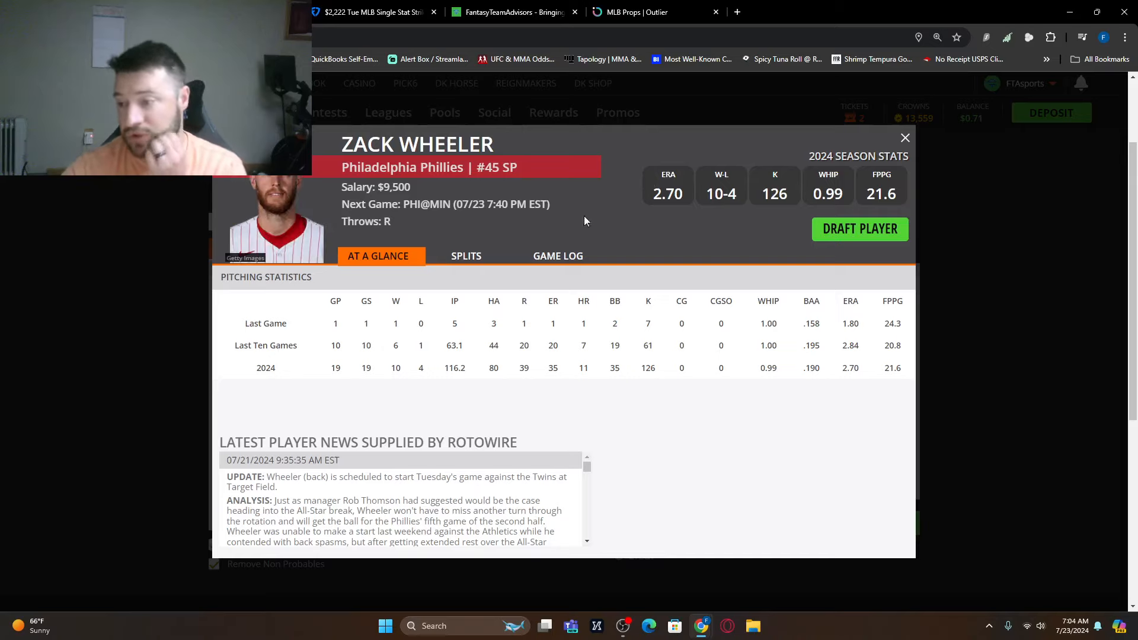
{"action": "left_click", "coordinate": [466, 258]}
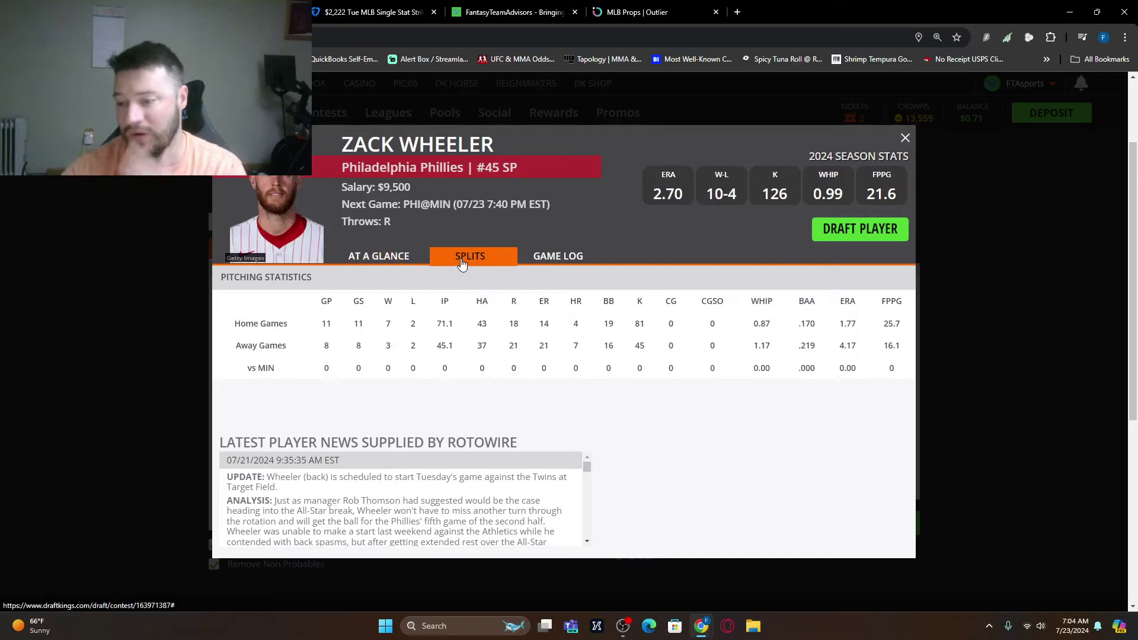
{"action": "left_click", "coordinate": [540, 256]}
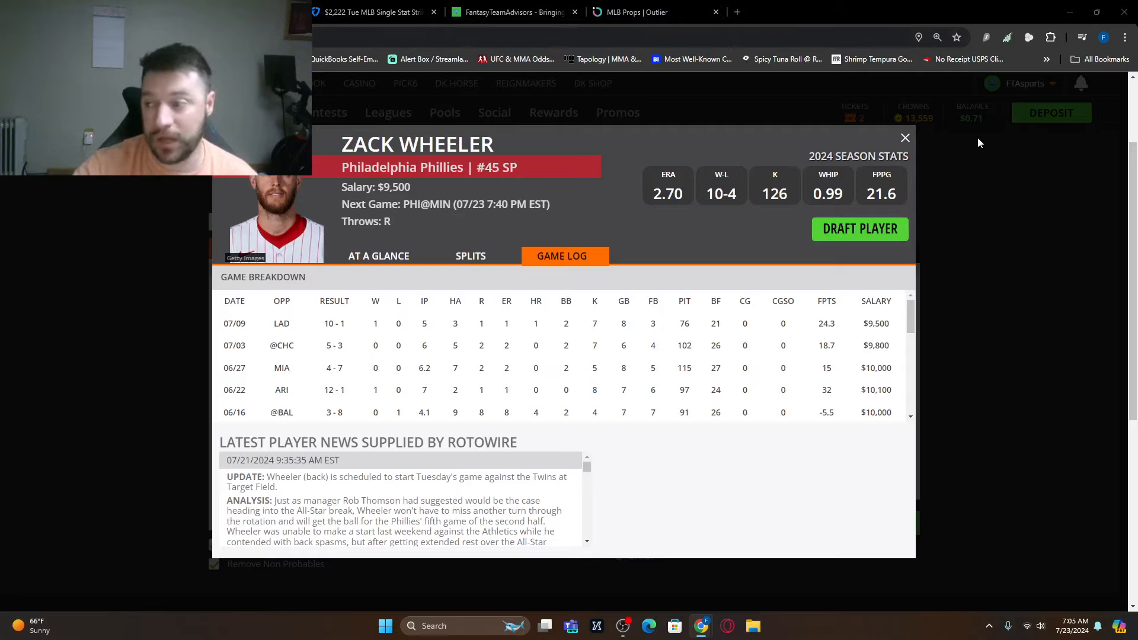
{"action": "left_click", "coordinate": [903, 139]}
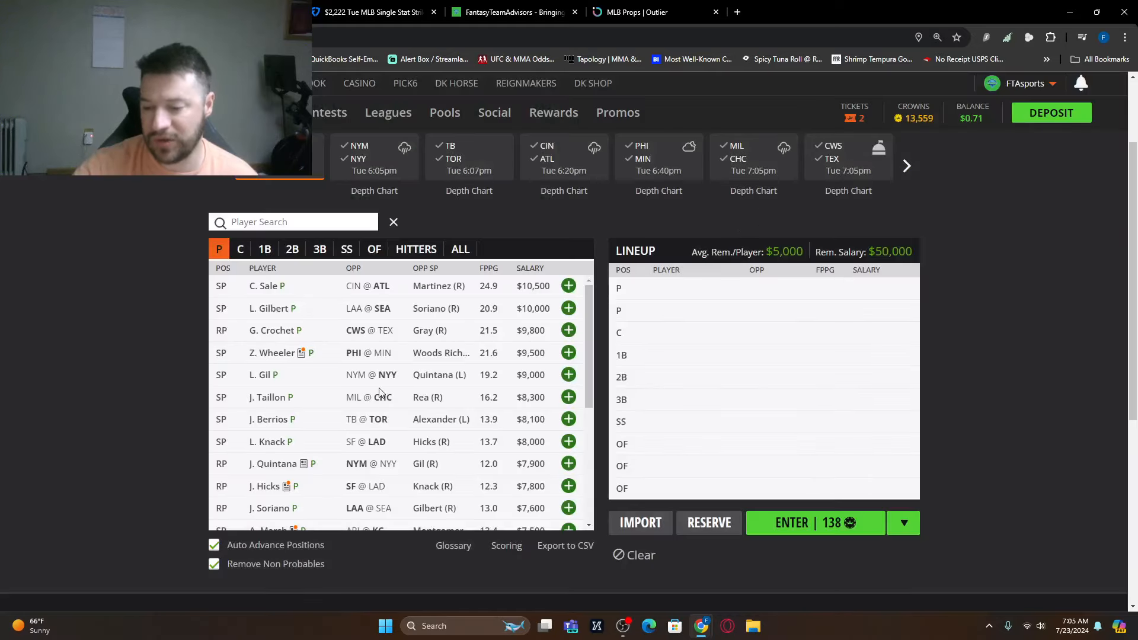
{"action": "scroll", "coordinate": [326, 400], "scroll_direction": "down", "scroll_amount": 2}
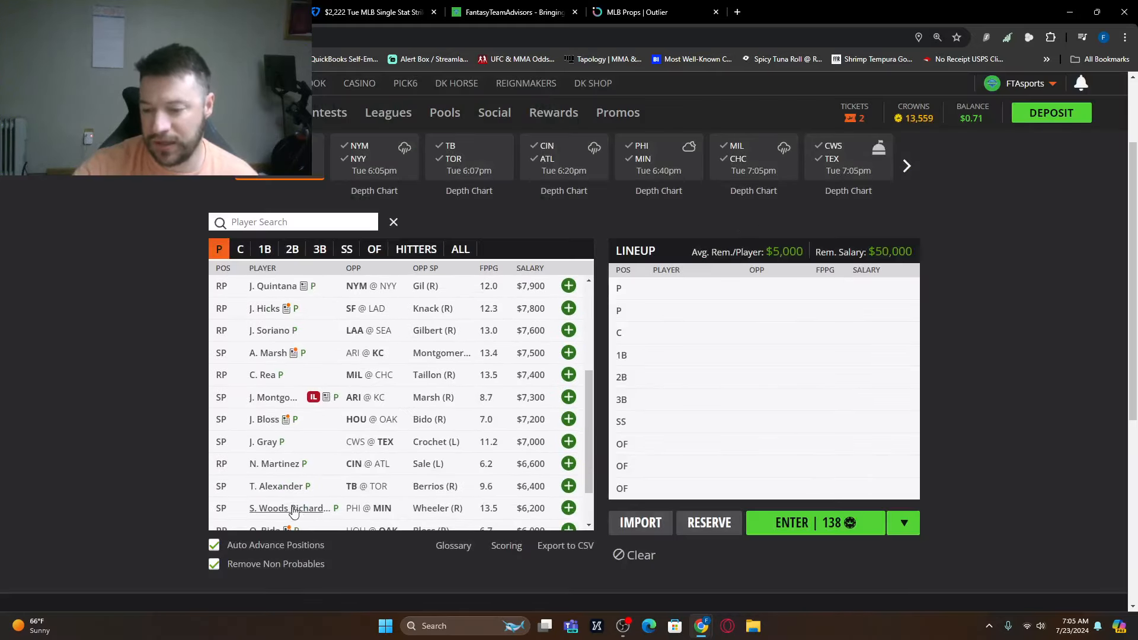
{"action": "left_click", "coordinate": [294, 509]}
{"action": "left_click", "coordinate": [478, 257]}
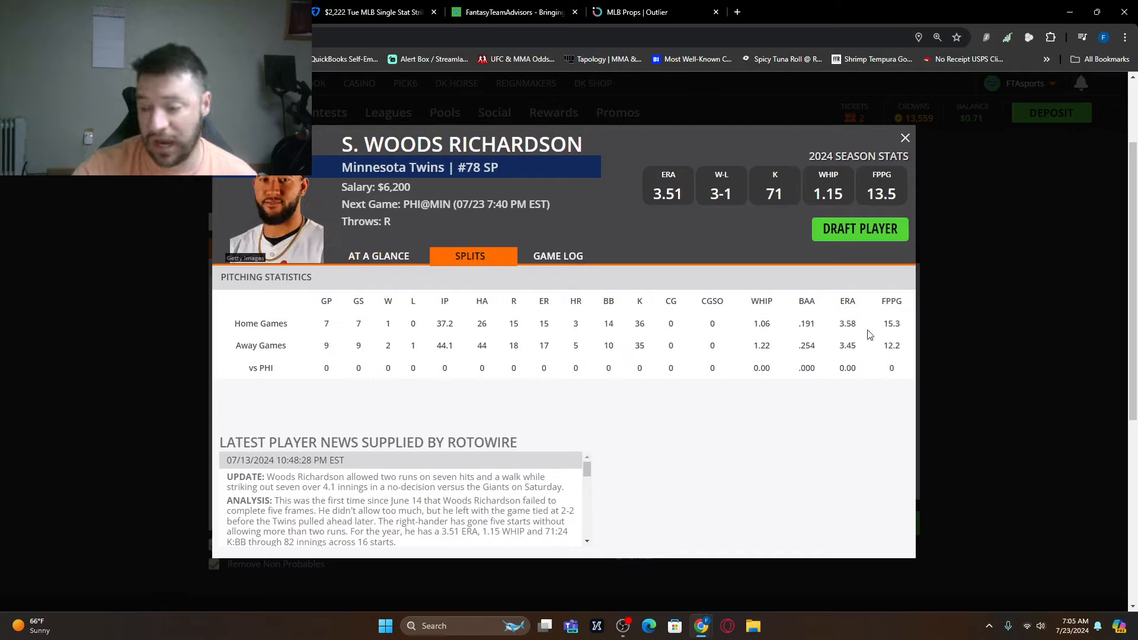
{"action": "left_click", "coordinate": [546, 258]}
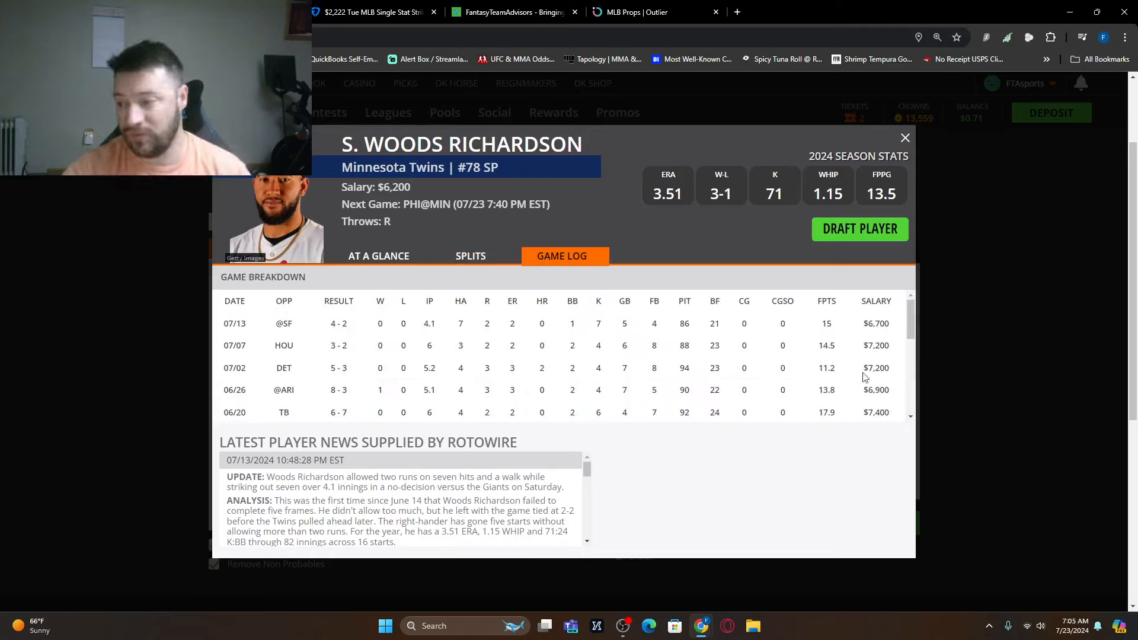
{"action": "left_click", "coordinate": [906, 137]}
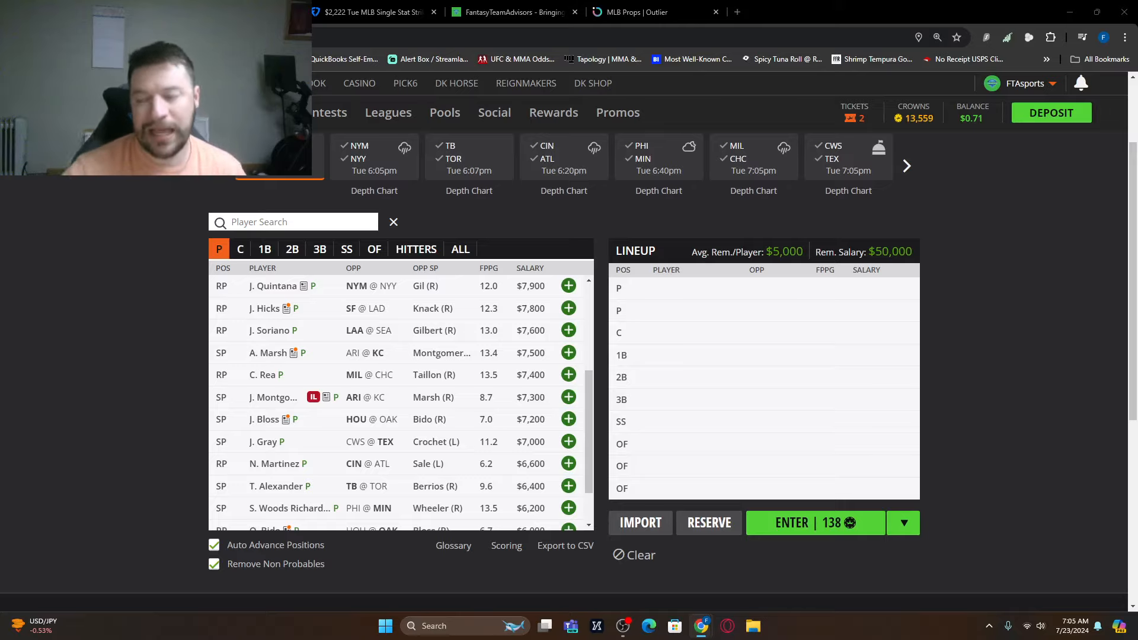
{"action": "key", "text": "ctrl+Tab"}
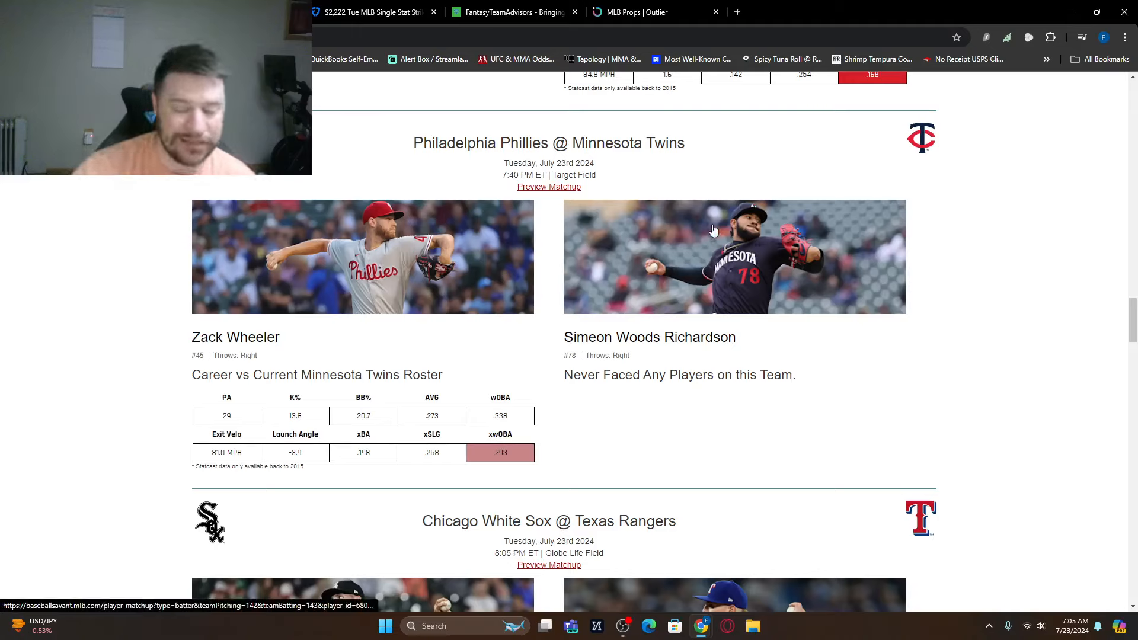
{"action": "scroll", "coordinate": [713, 230], "scroll_direction": "down", "scroll_amount": 3}
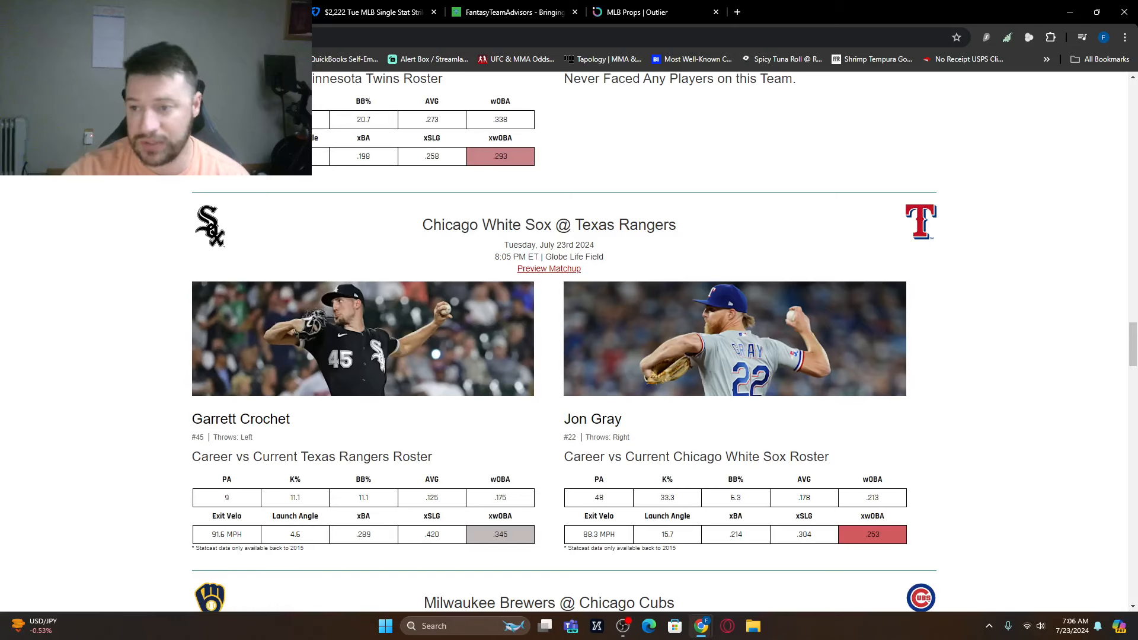
{"action": "left_click", "coordinate": [374, 12]}
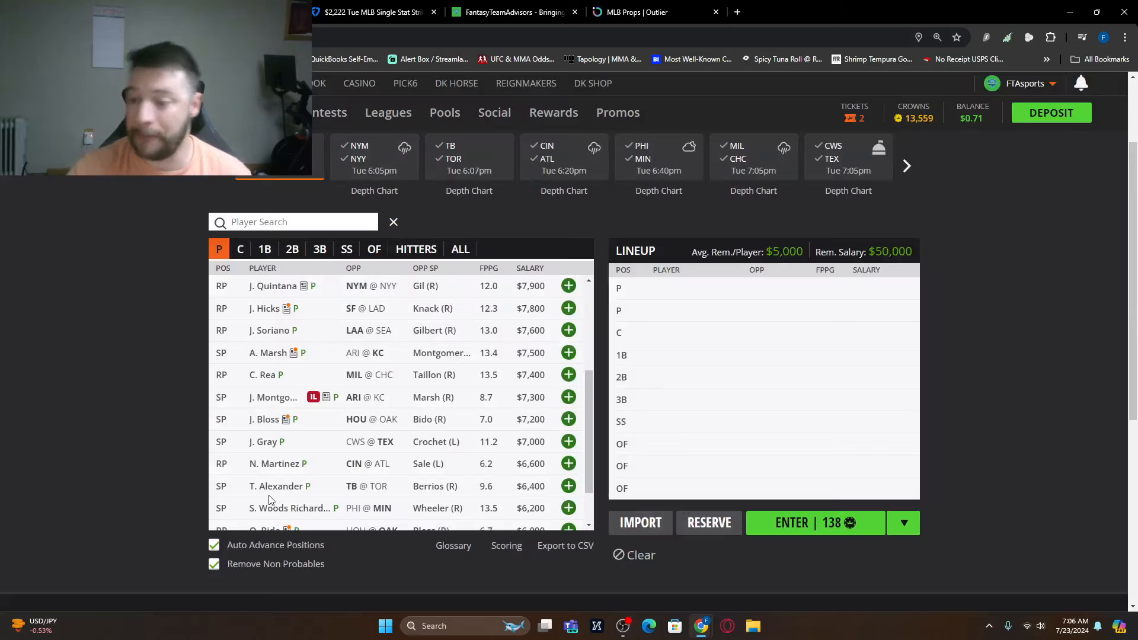
{"action": "scroll", "coordinate": [322, 336], "scroll_direction": "up", "scroll_amount": 5}
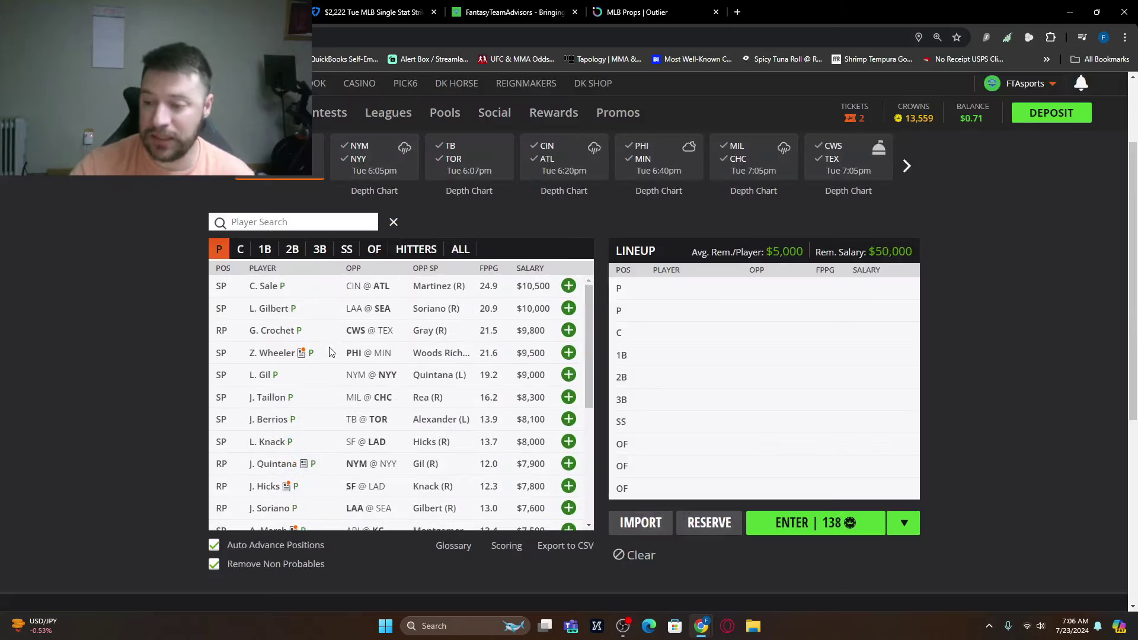
- Review Garrett Crochet's splits and game log, check his Savant matchup, and return to DraftKings
{"action": "left_click", "coordinate": [275, 330]}
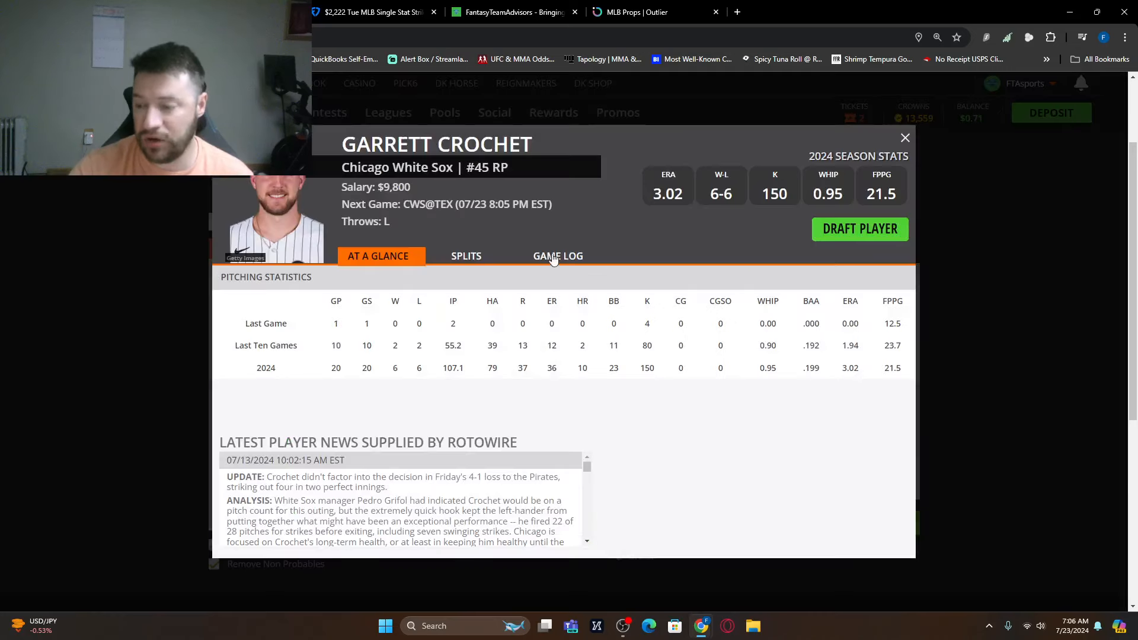
{"action": "left_click", "coordinate": [476, 261]}
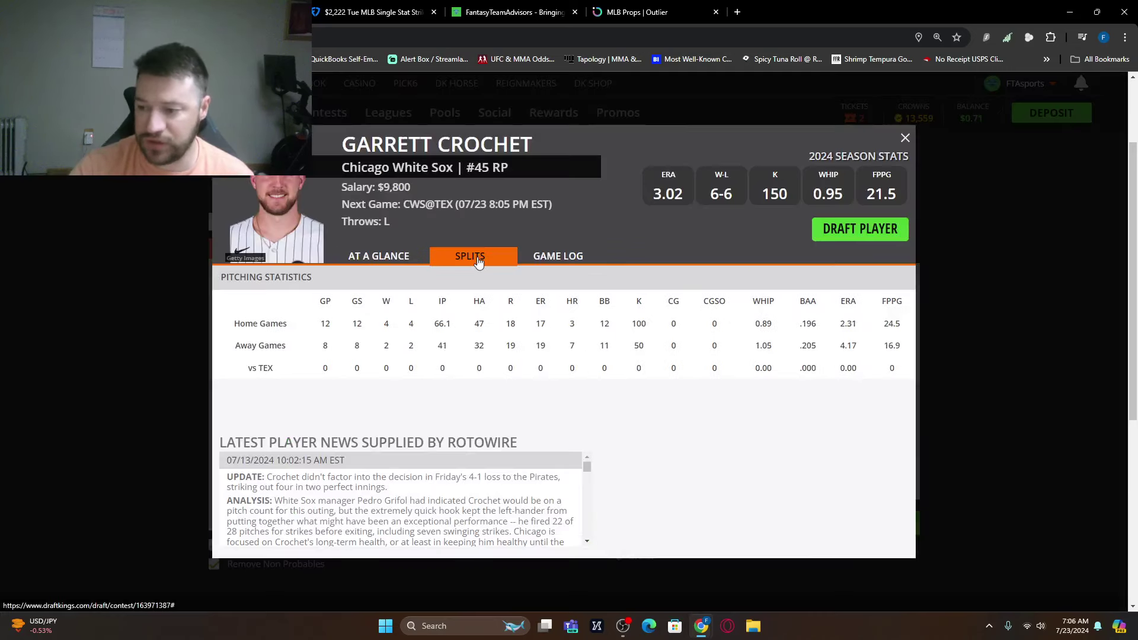
{"action": "left_click", "coordinate": [559, 263]}
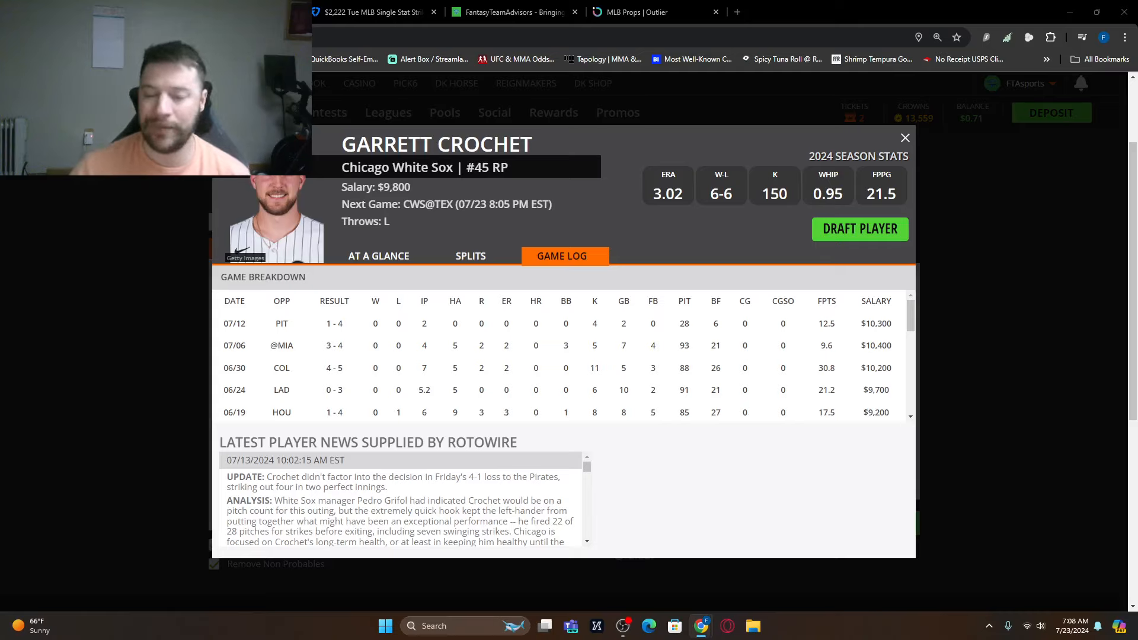
{"action": "key", "text": "ctrl+Tab"}
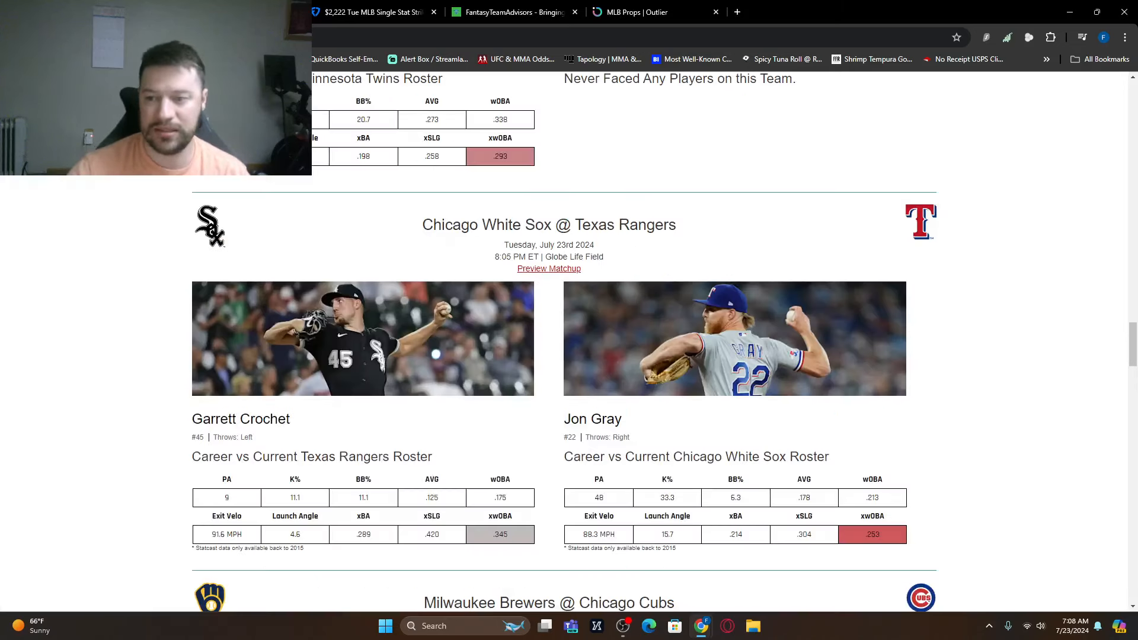
{"action": "scroll", "coordinate": [986, 275], "scroll_direction": "down", "scroll_amount": 5}
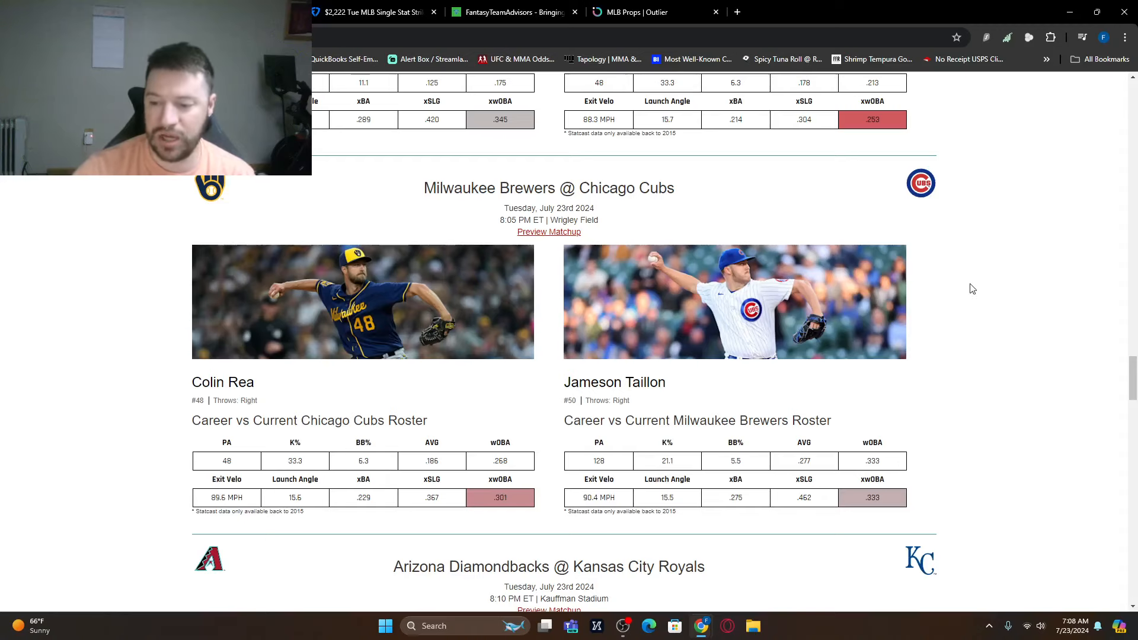
{"action": "left_click", "coordinate": [365, 10]}
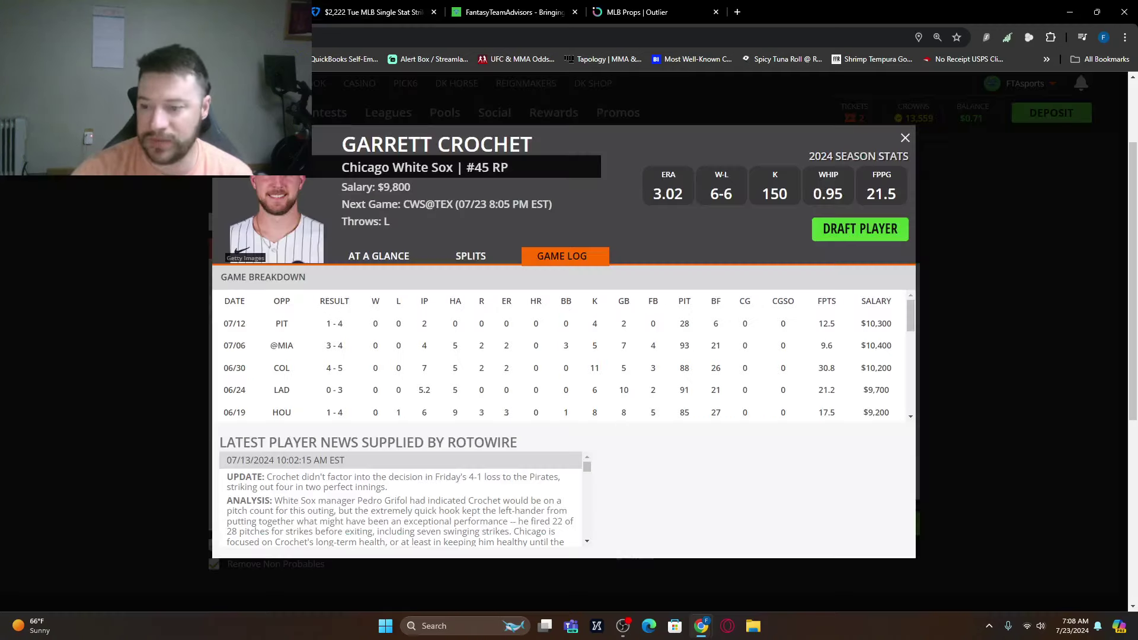
{"action": "left_click", "coordinate": [904, 139]}
{"action": "scroll", "coordinate": [282, 436], "scroll_direction": "down", "scroll_amount": 3}
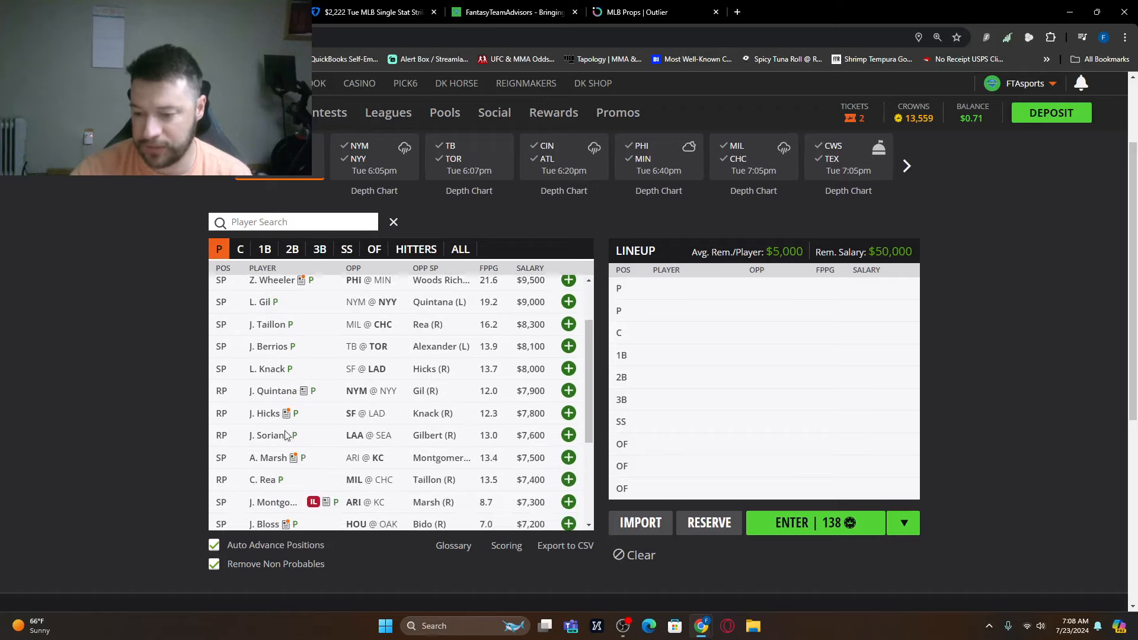
{"action": "left_click", "coordinate": [264, 435]}
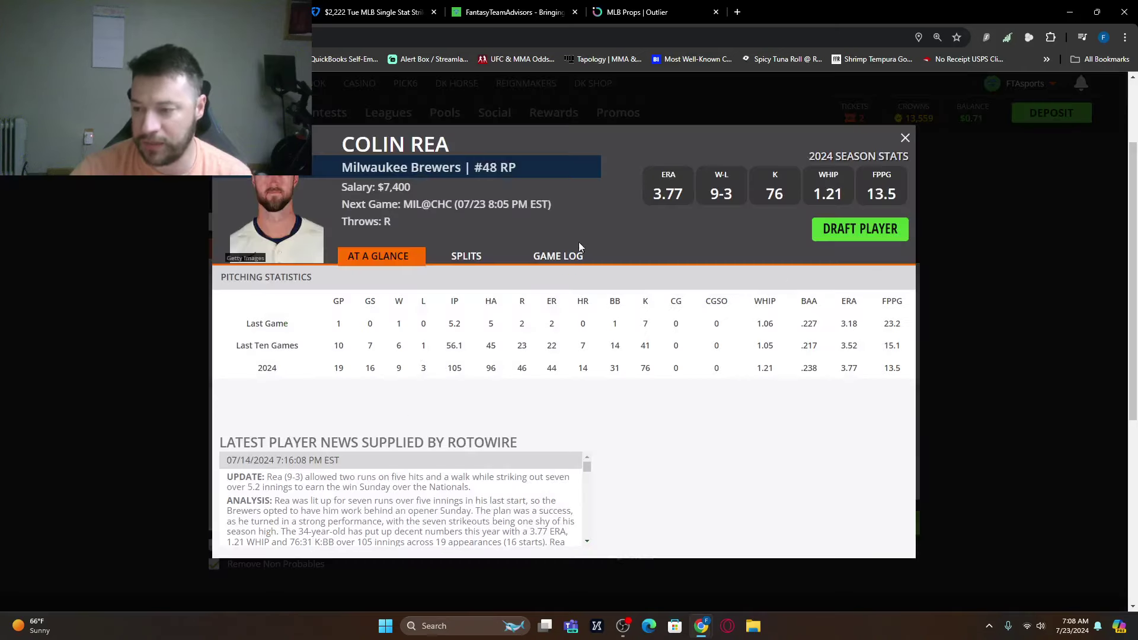
{"action": "left_click", "coordinate": [474, 260]}
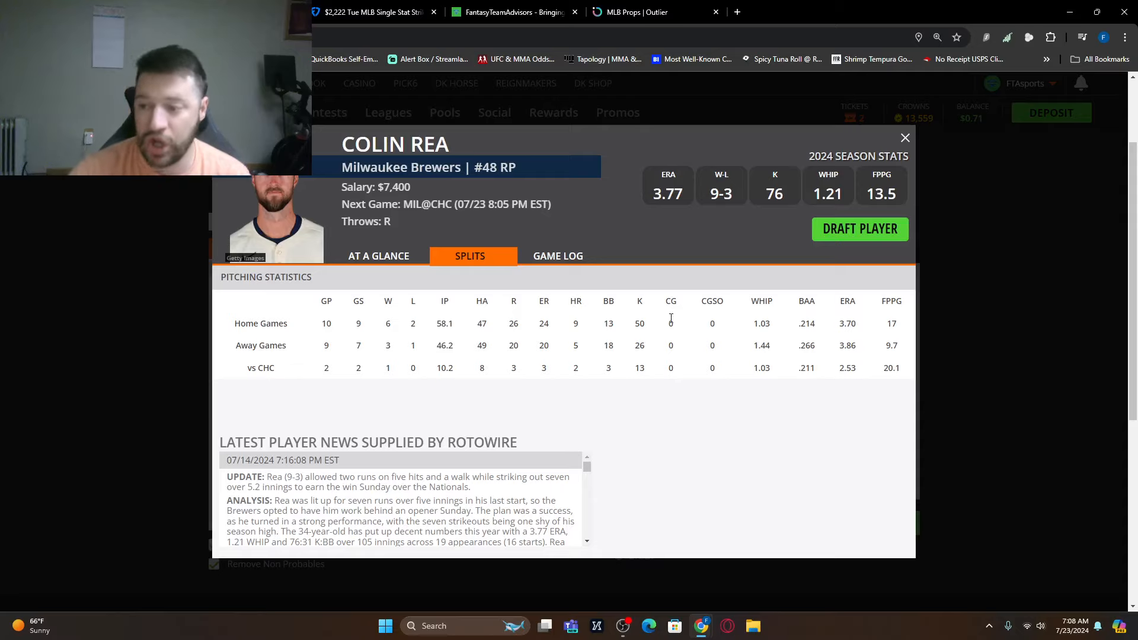
{"action": "left_click", "coordinate": [905, 138]}
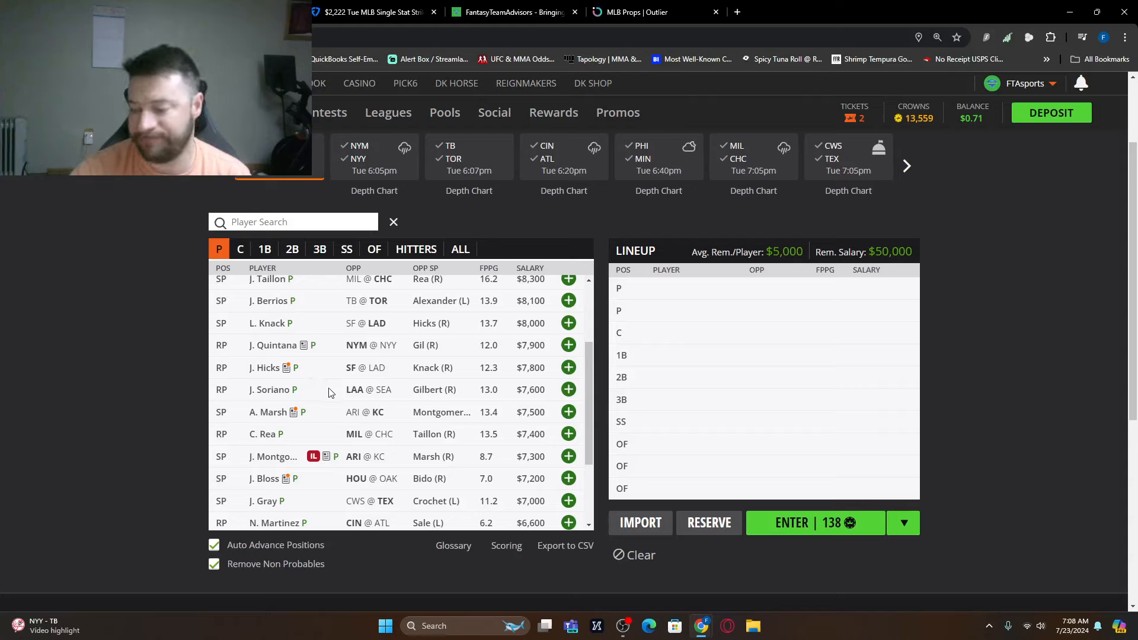
{"action": "scroll", "coordinate": [344, 401], "scroll_direction": "down", "scroll_amount": 1}
{"action": "scroll", "coordinate": [345, 400], "scroll_direction": "down", "scroll_amount": 1}
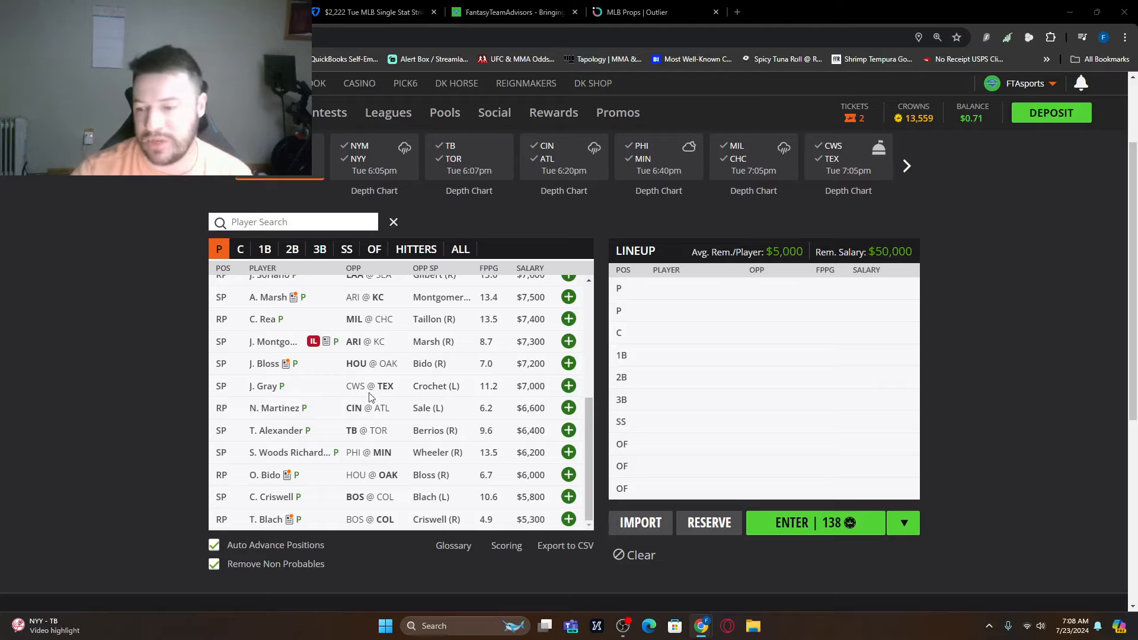
{"action": "scroll", "coordinate": [368, 400], "scroll_direction": "up", "scroll_amount": 2}
{"action": "scroll", "coordinate": [292, 334], "scroll_direction": "up", "scroll_amount": 1}
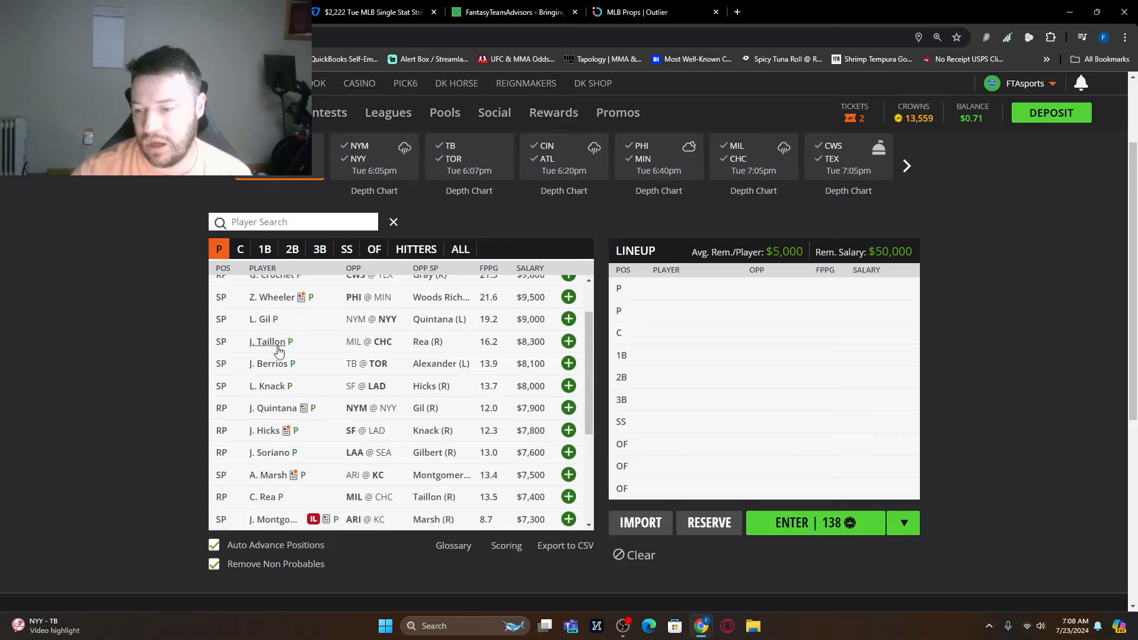
{"action": "left_click", "coordinate": [280, 342]}
{"action": "left_click", "coordinate": [471, 257]}
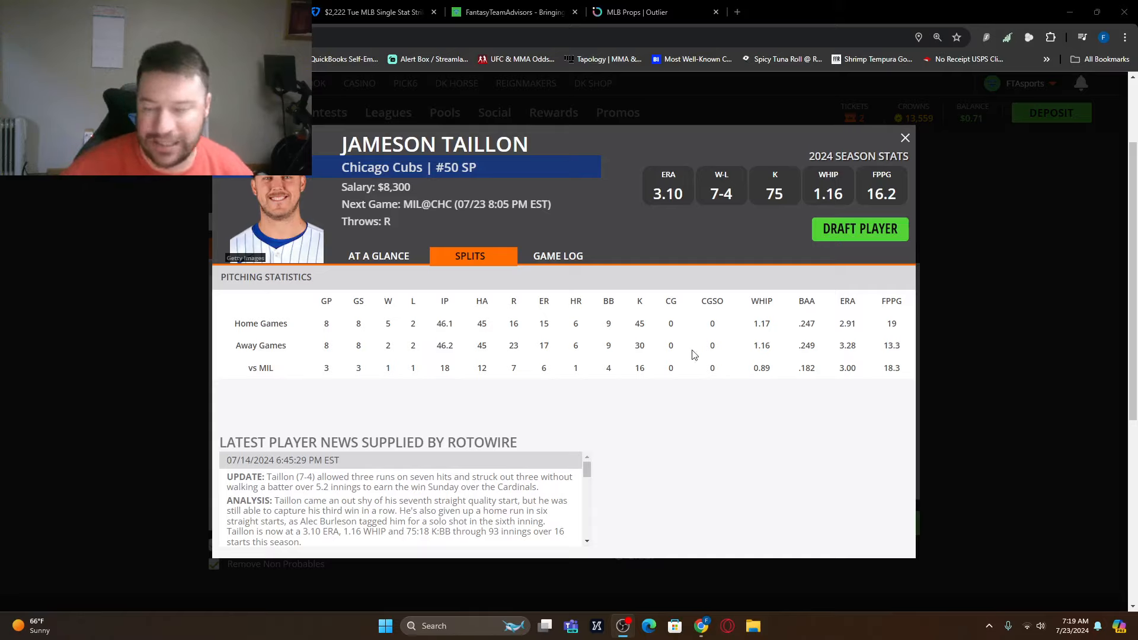
{"action": "left_click", "coordinate": [553, 257]}
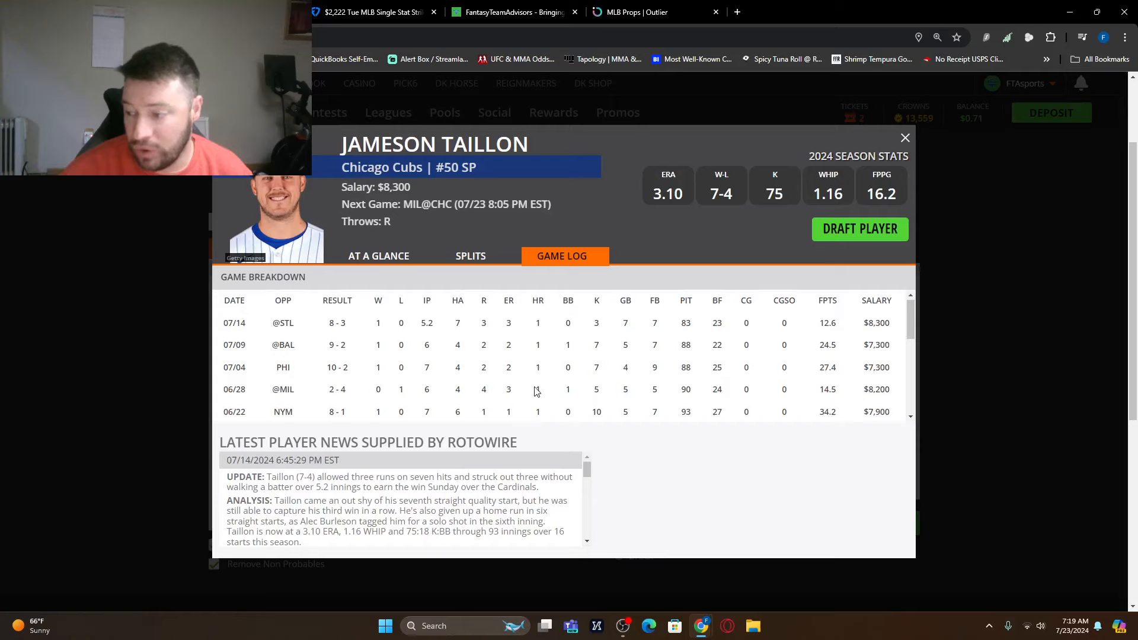
{"action": "scroll", "coordinate": [538, 382], "scroll_direction": "down", "scroll_amount": 2}
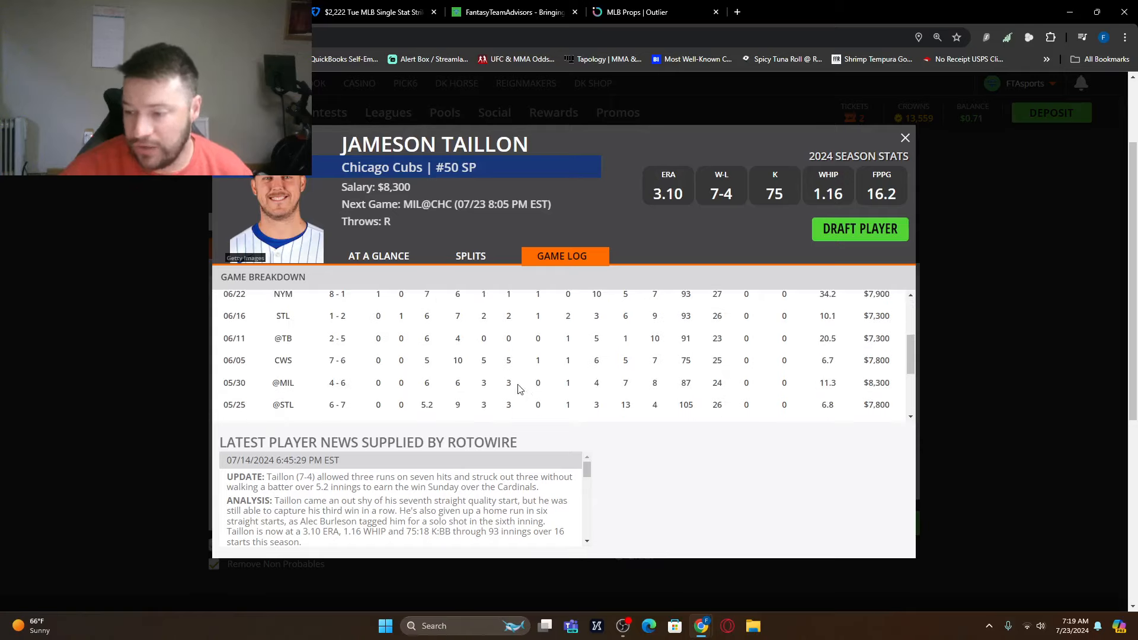
{"action": "scroll", "coordinate": [518, 389], "scroll_direction": "down", "scroll_amount": 1}
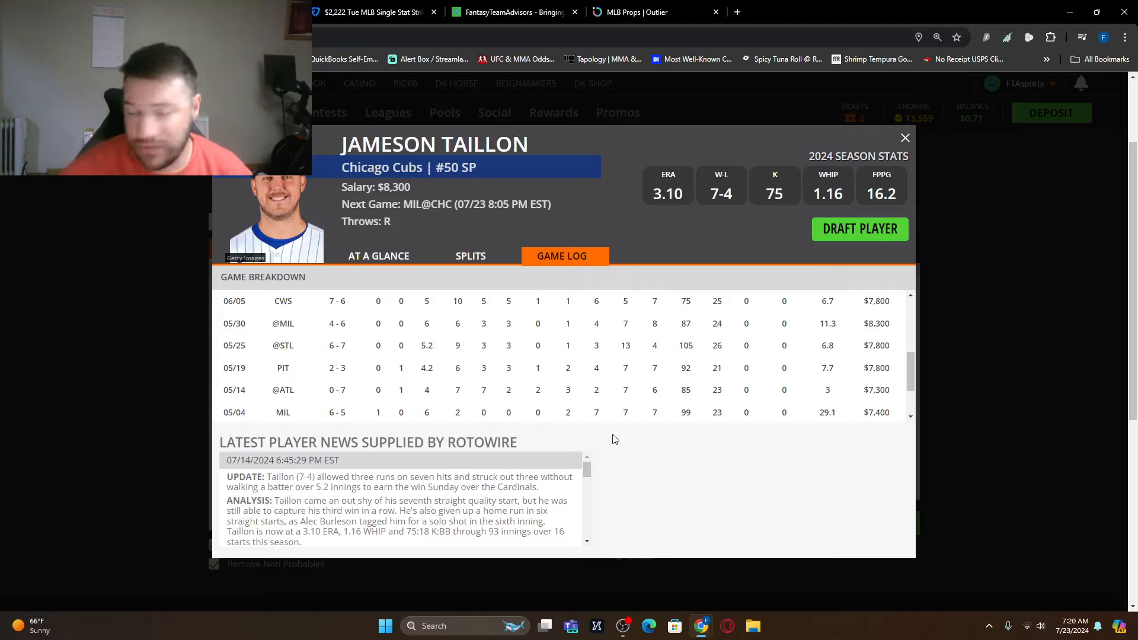
{"action": "scroll", "coordinate": [640, 392], "scroll_direction": "up", "scroll_amount": 3}
{"action": "left_click", "coordinate": [905, 140]}
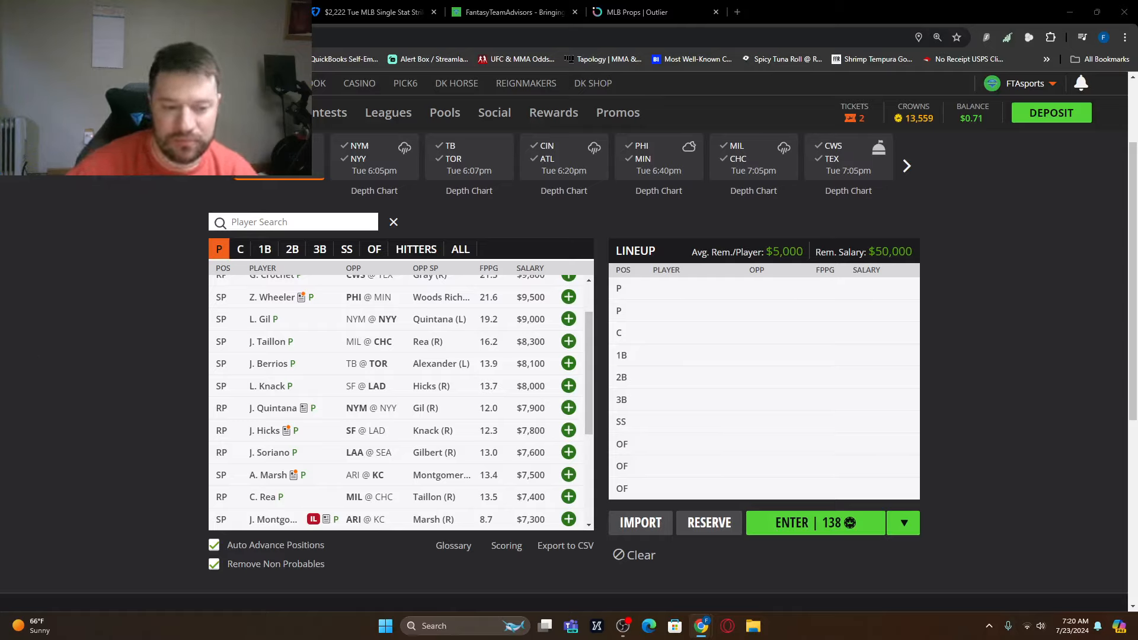
{"action": "key", "text": "ctrl+Tab"}
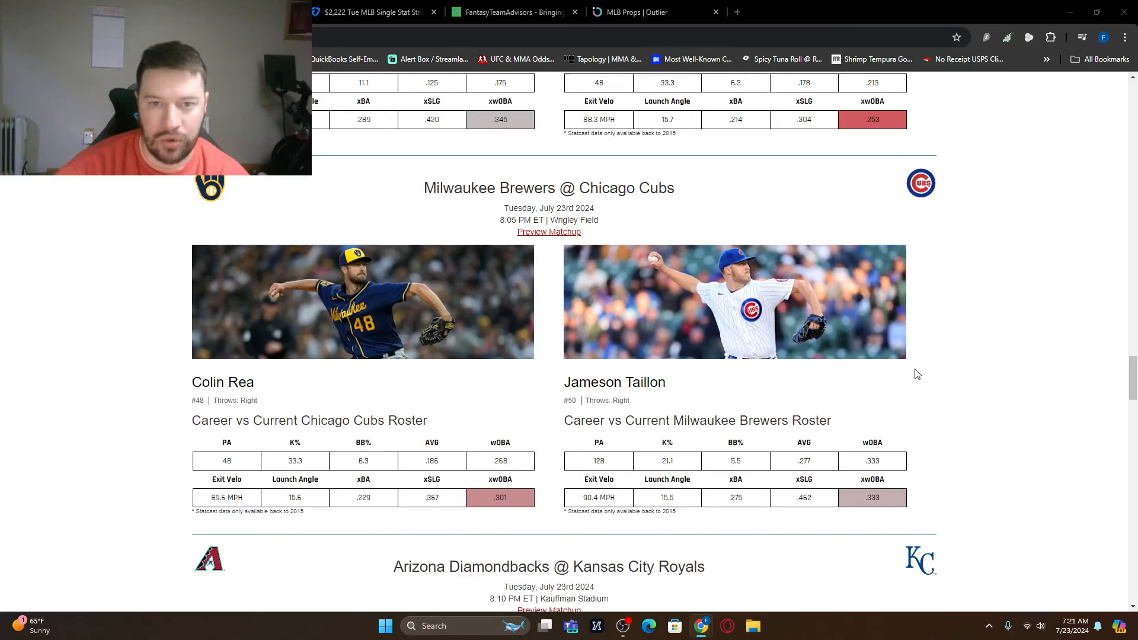
{"action": "scroll", "coordinate": [780, 465], "scroll_direction": "down", "scroll_amount": 1}
{"action": "scroll", "coordinate": [771, 460], "scroll_direction": "down", "scroll_amount": 4}
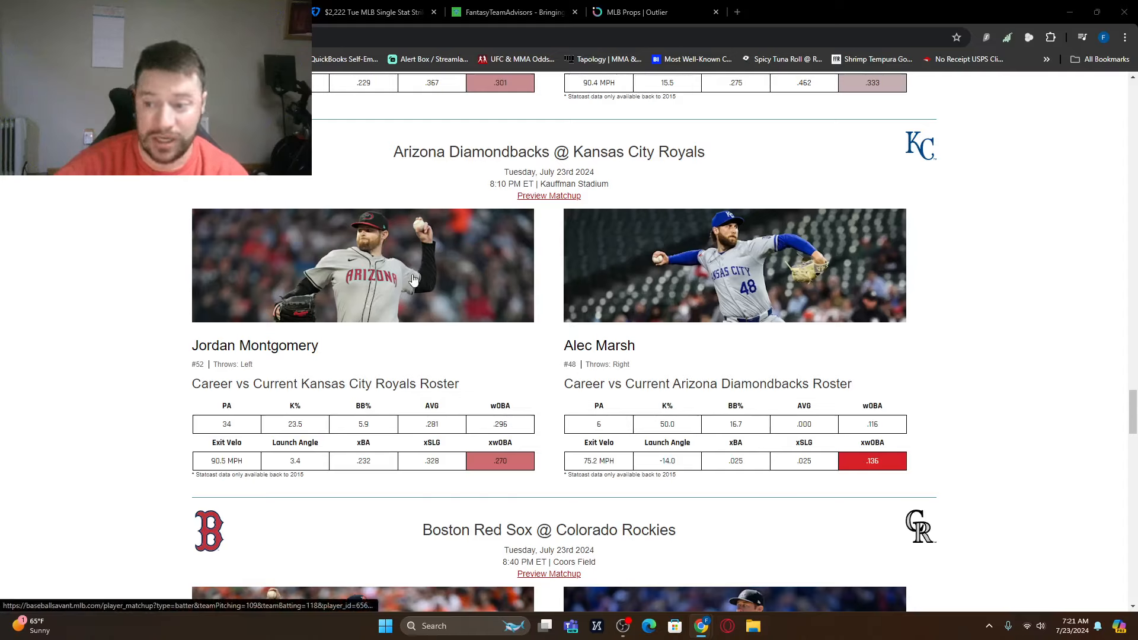
{"action": "left_click", "coordinate": [375, 9]}
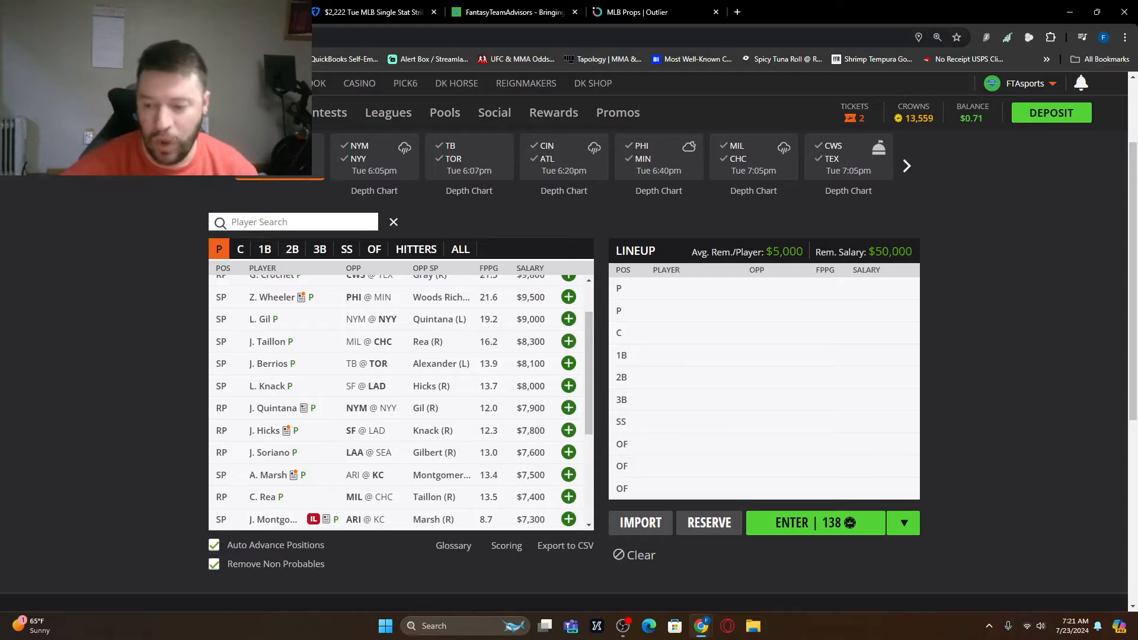
{"action": "left_click", "coordinate": [271, 520]}
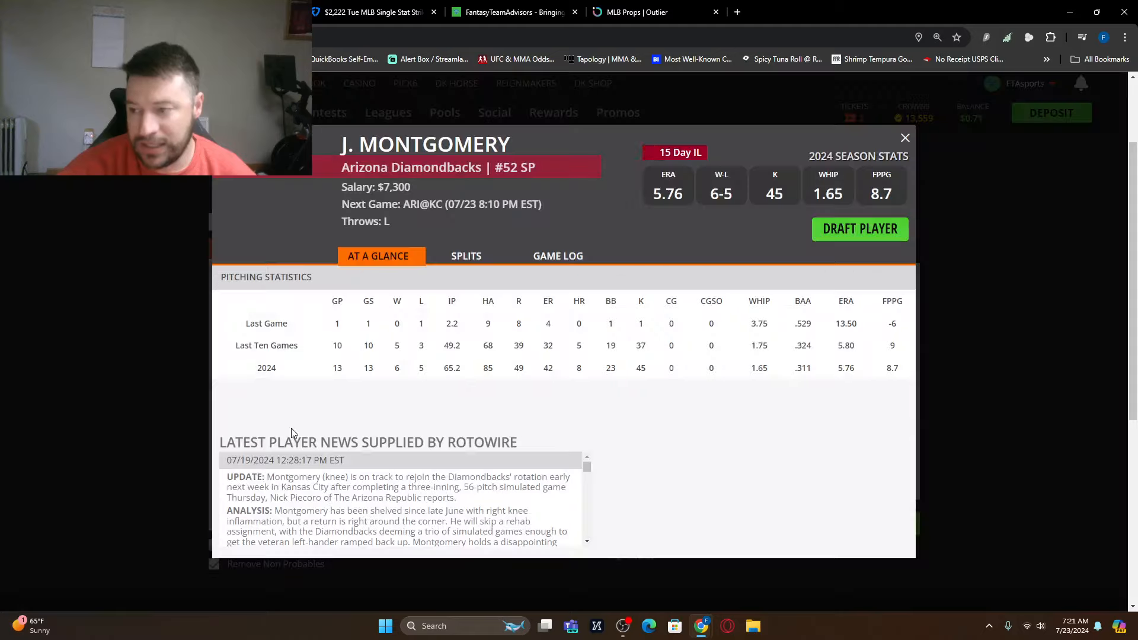
{"action": "left_click", "coordinate": [562, 258]}
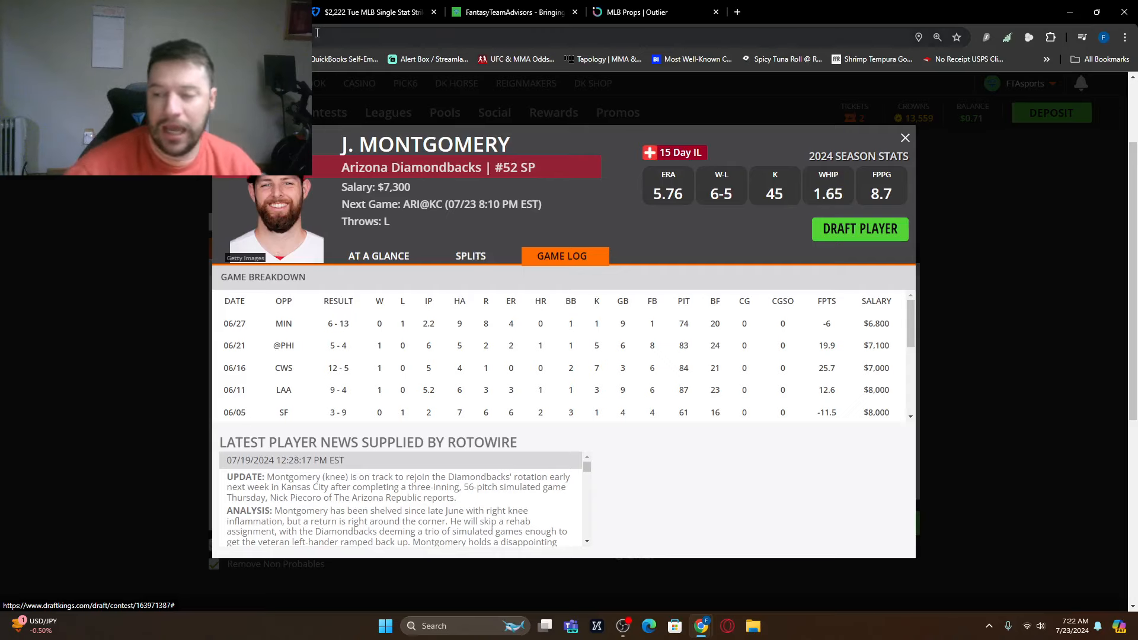
{"action": "left_click", "coordinate": [905, 138]}
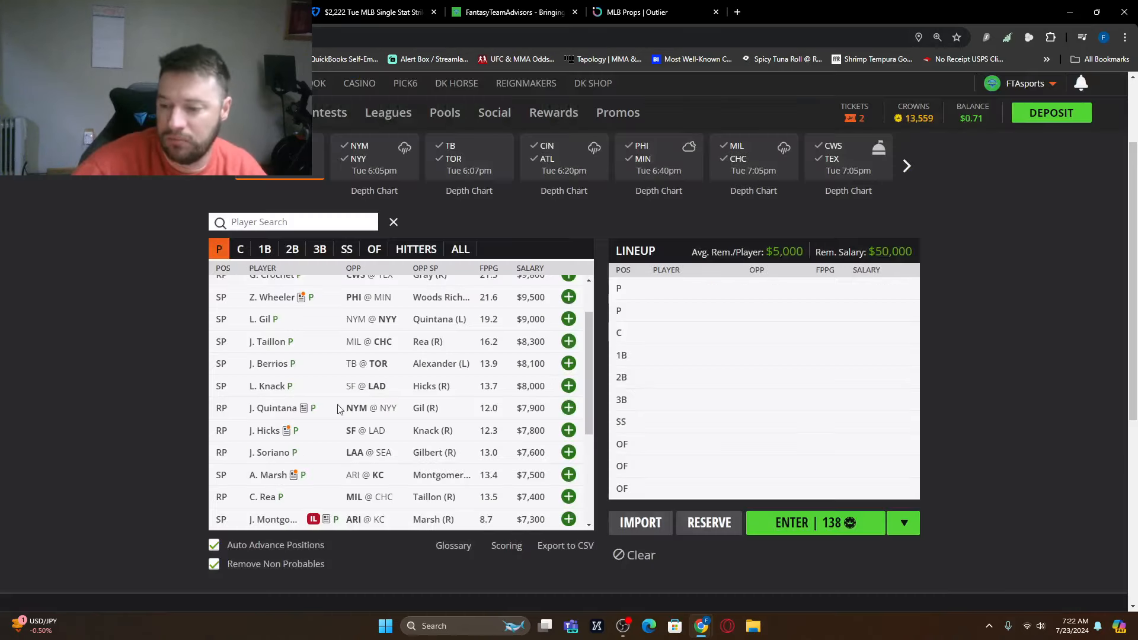
{"action": "left_click", "coordinate": [274, 485]}
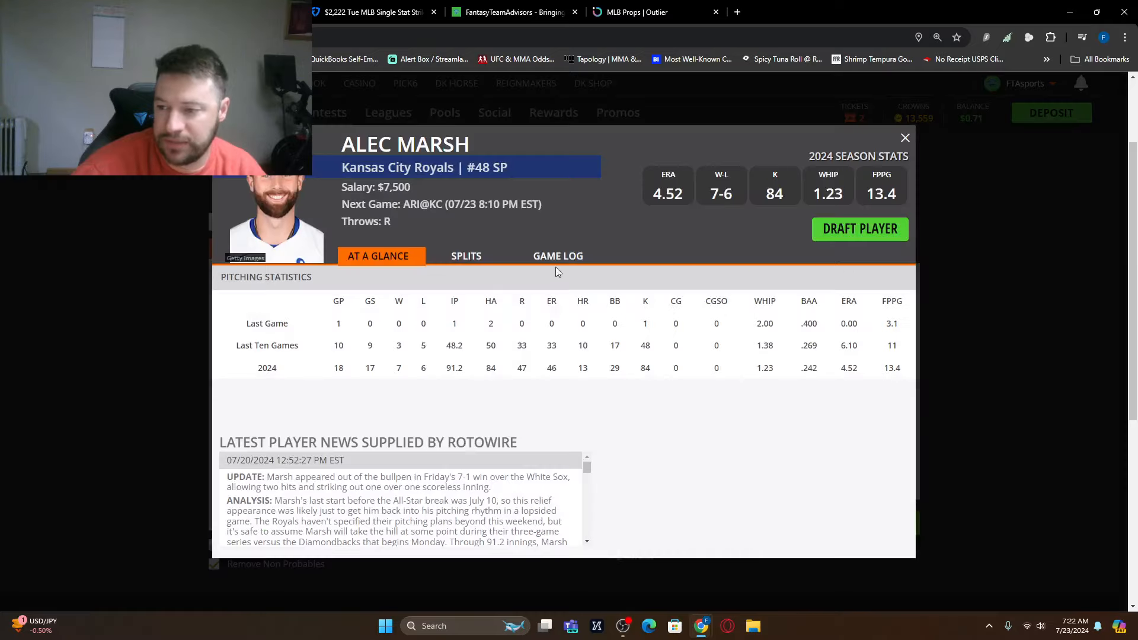
{"action": "left_click", "coordinate": [573, 264]}
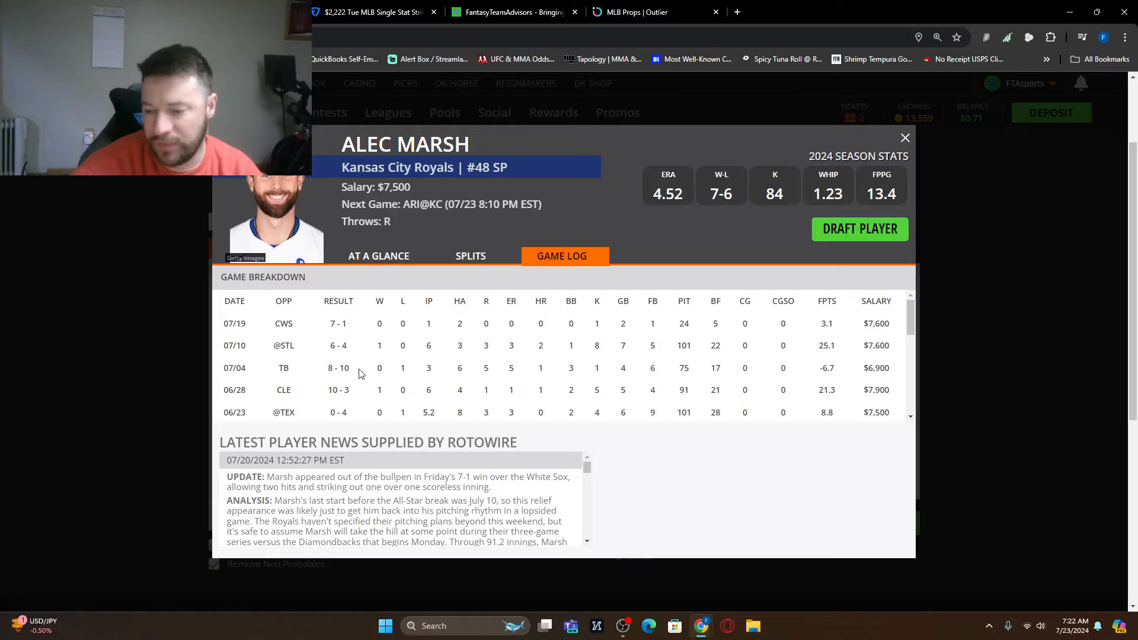
{"action": "triple_click", "coordinate": [481, 259]}
{"action": "left_click", "coordinate": [889, 177]}
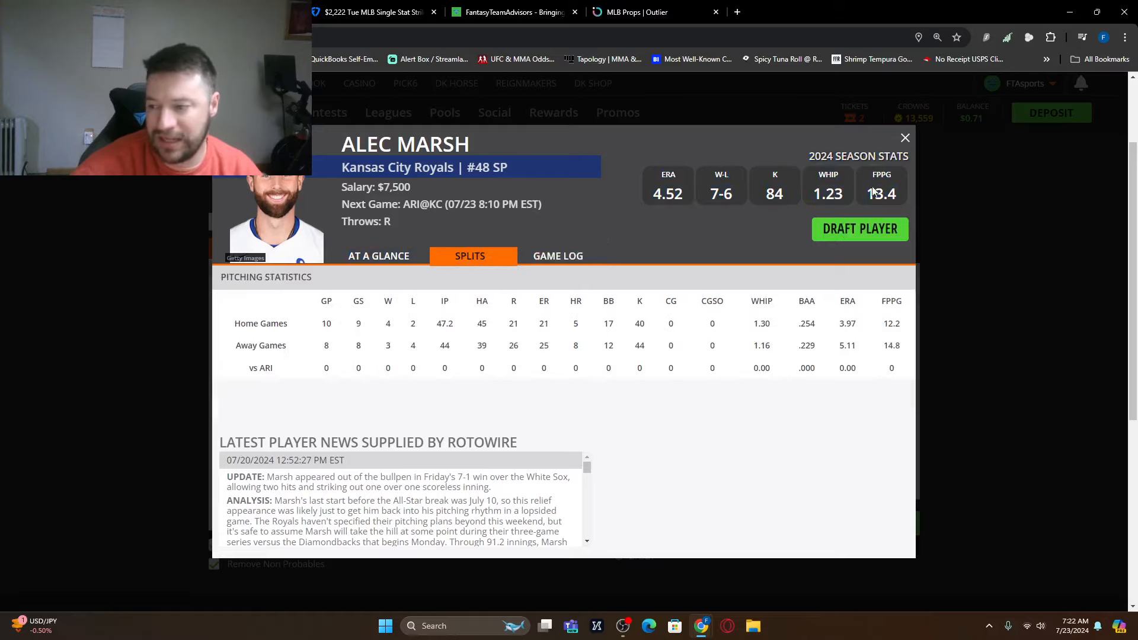
{"action": "left_click", "coordinate": [906, 138]}
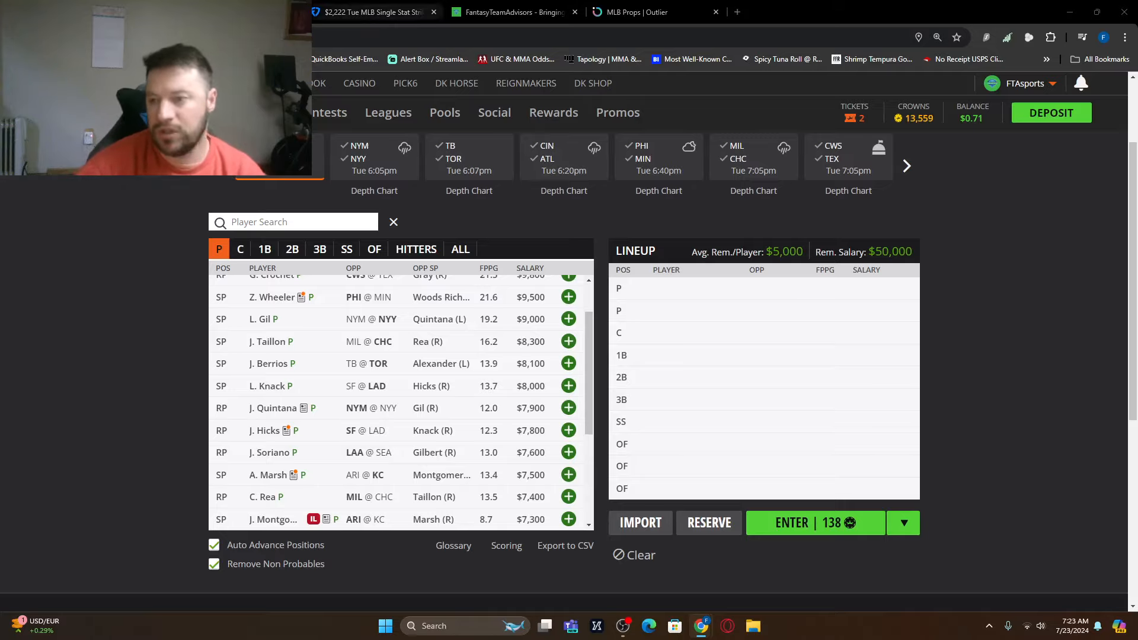
- Switch to the FantasyTeamAdvisors MLB matchups page for the late-game pitchers
{"action": "left_click", "coordinate": [511, 12]}
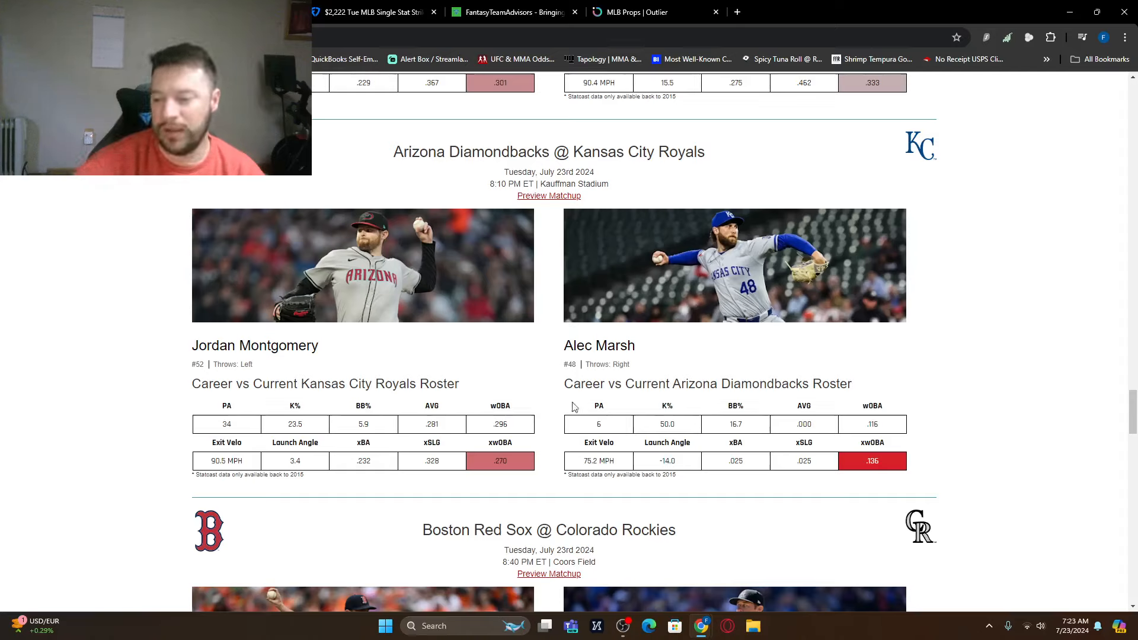
{"action": "scroll", "coordinate": [415, 406], "scroll_direction": "down", "scroll_amount": 4}
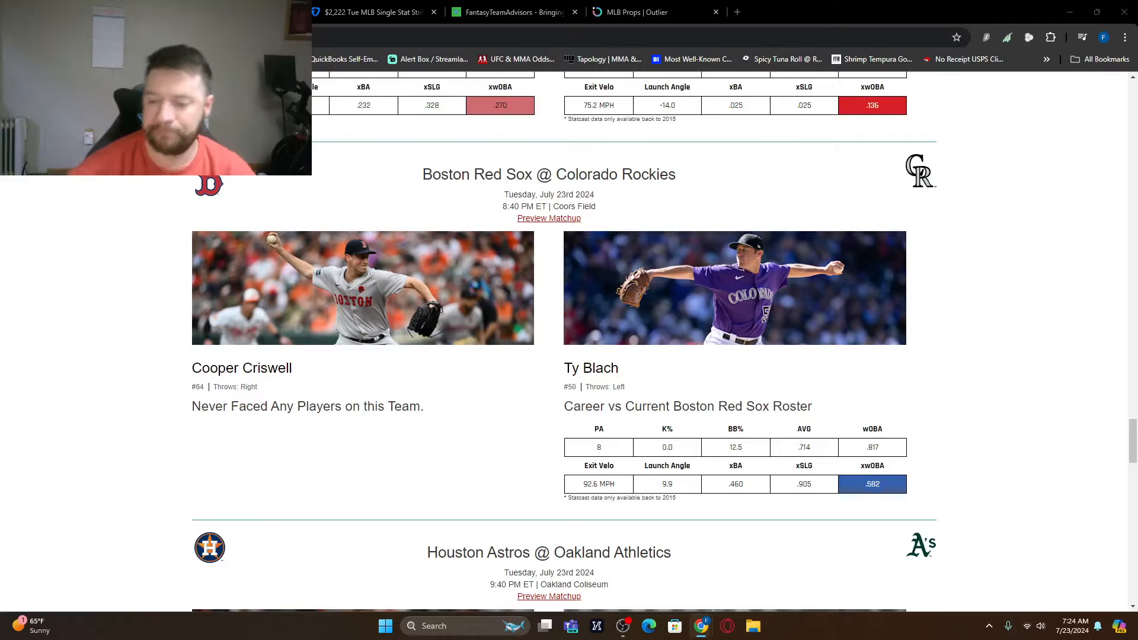
{"action": "scroll", "coordinate": [665, 461], "scroll_direction": "down", "scroll_amount": 5}
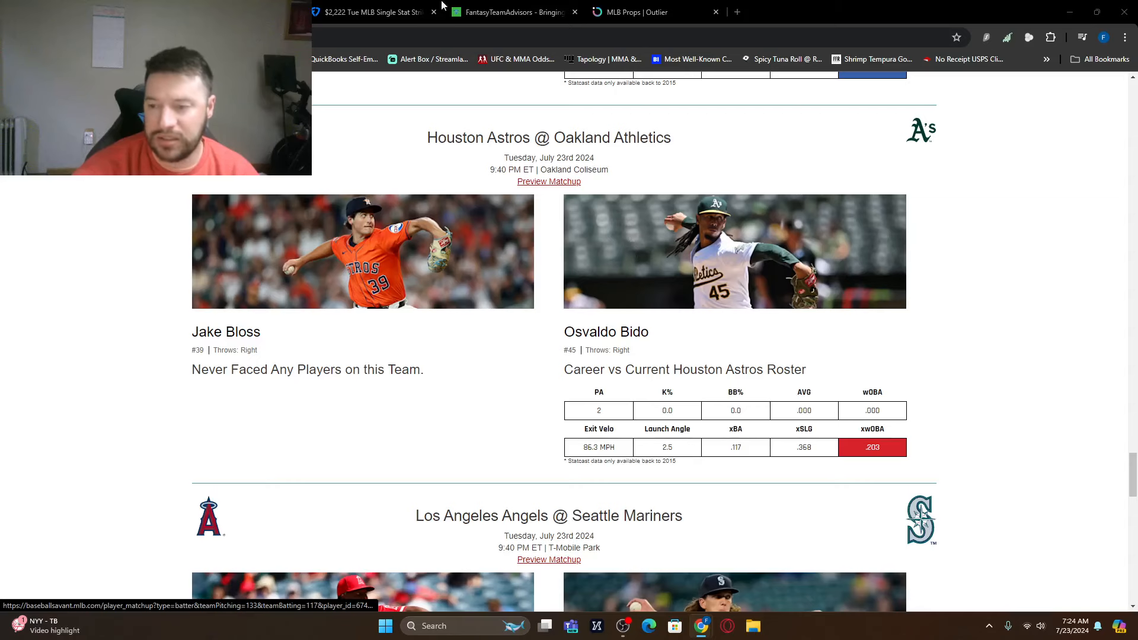
- Review Jake Bloss's game log and home/away splits on his DraftKings card, then close it
{"action": "left_click", "coordinate": [430, 6]}
{"action": "scroll", "coordinate": [267, 430], "scroll_direction": "down", "scroll_amount": 1}
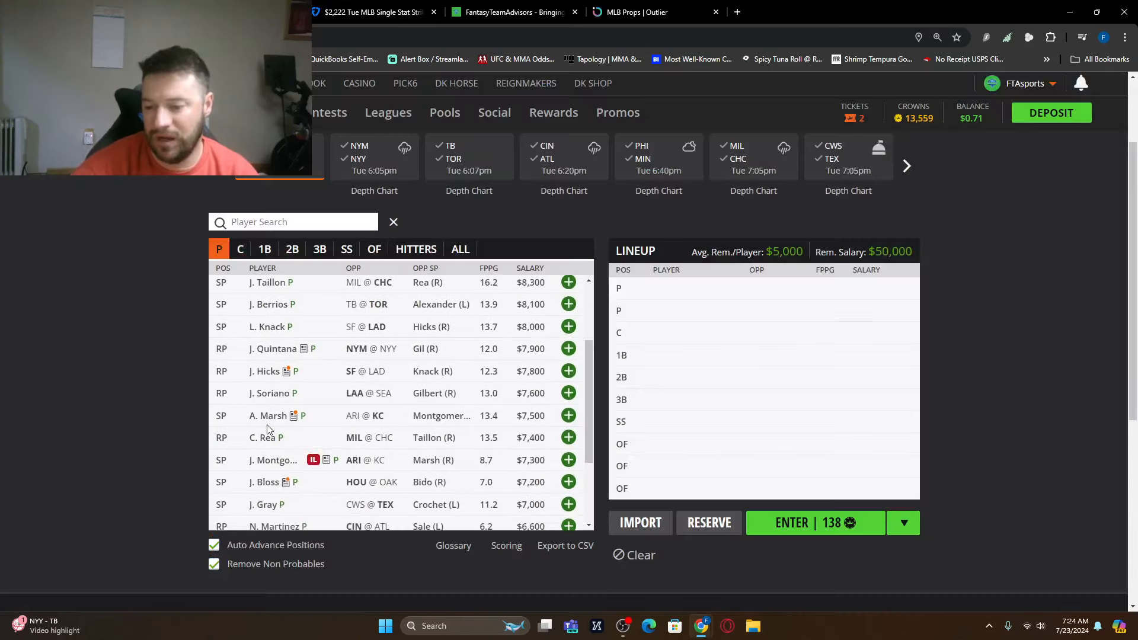
{"action": "left_click", "coordinate": [266, 482]}
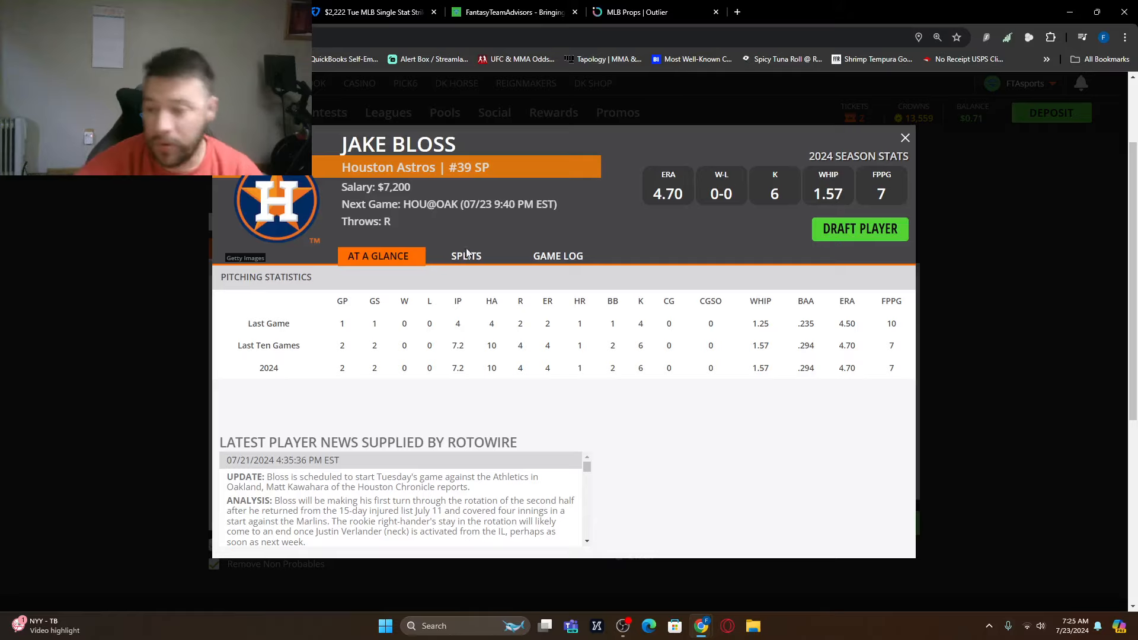
{"action": "left_click", "coordinate": [546, 256]}
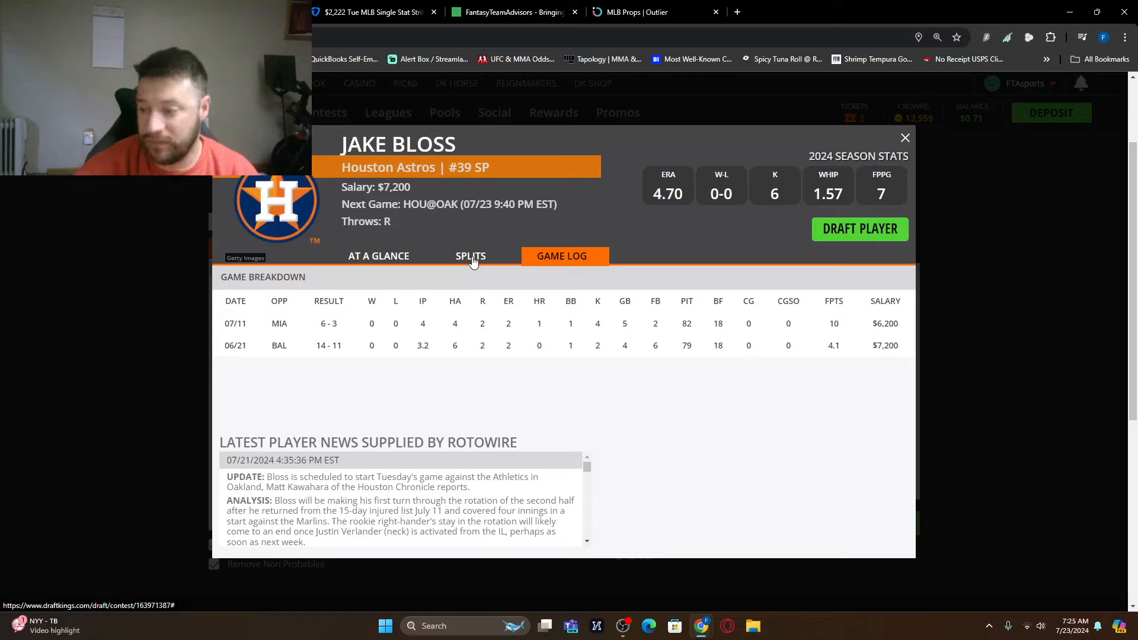
{"action": "left_click", "coordinate": [473, 260]}
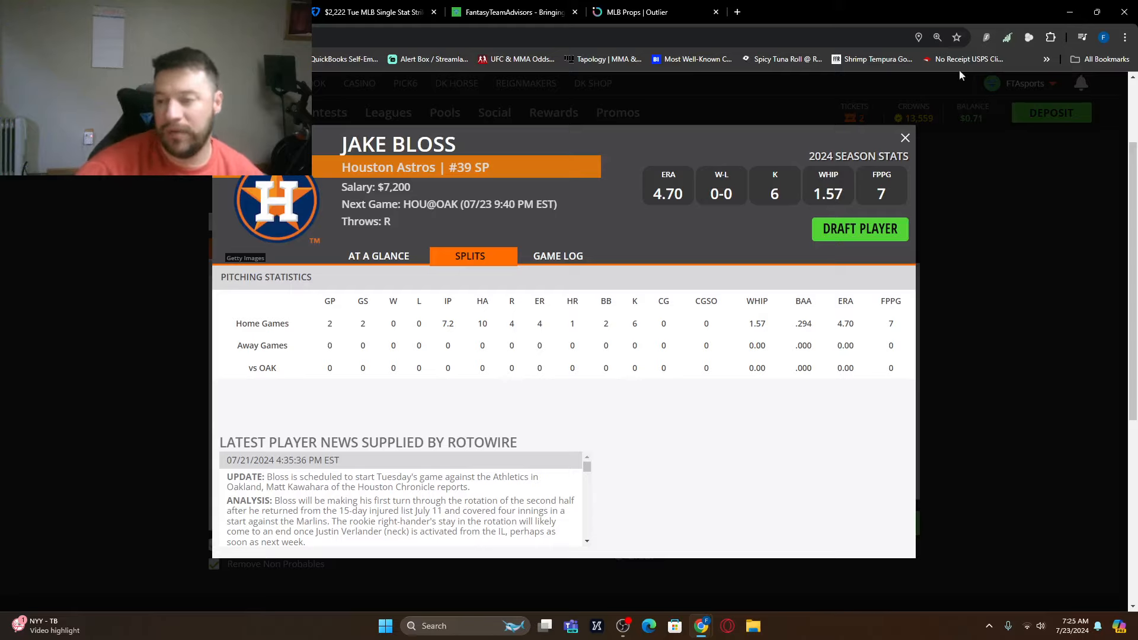
{"action": "left_click", "coordinate": [906, 138]}
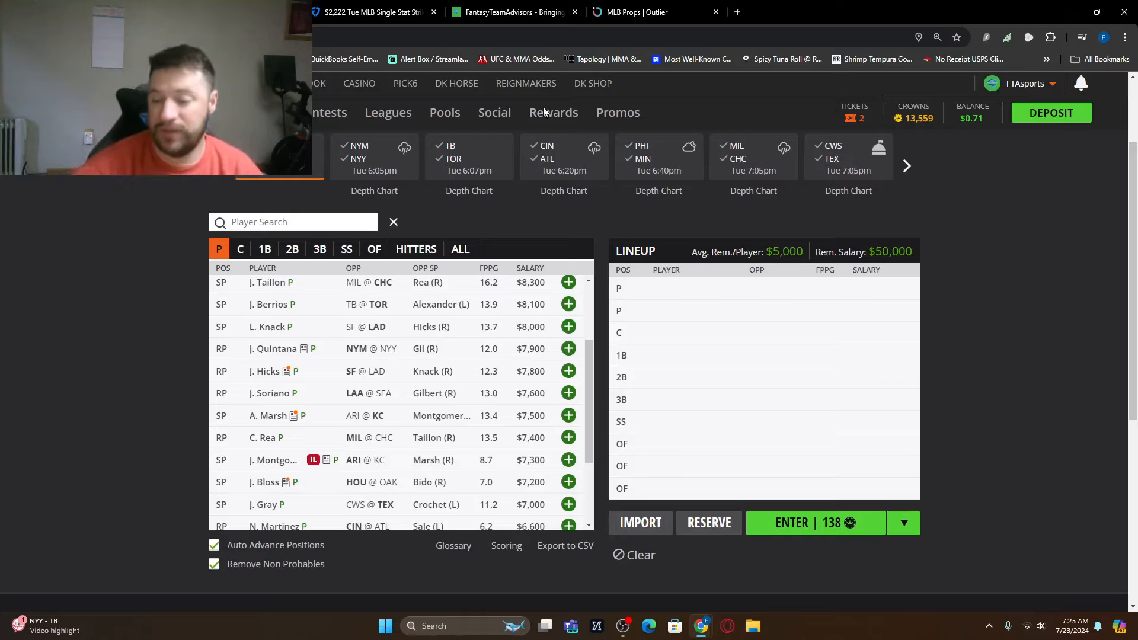
{"action": "scroll", "coordinate": [311, 409], "scroll_direction": "down", "scroll_amount": 3}
- Bring up Osvaldo Bido's card and his recent game log
{"action": "left_click", "coordinate": [282, 477]}
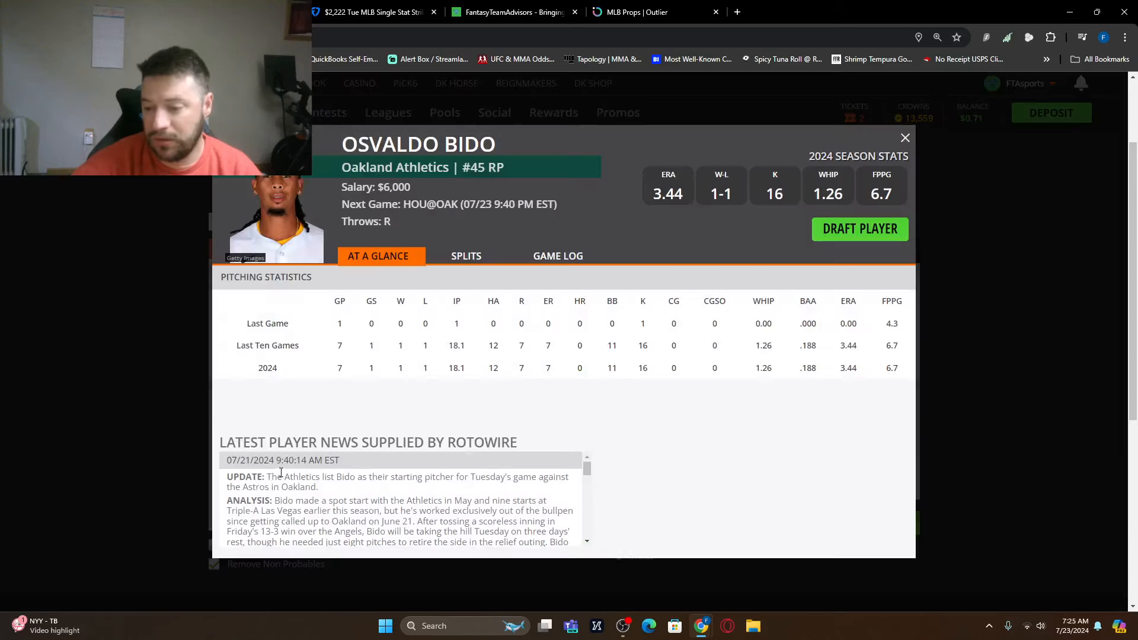
{"action": "left_click", "coordinate": [549, 258]}
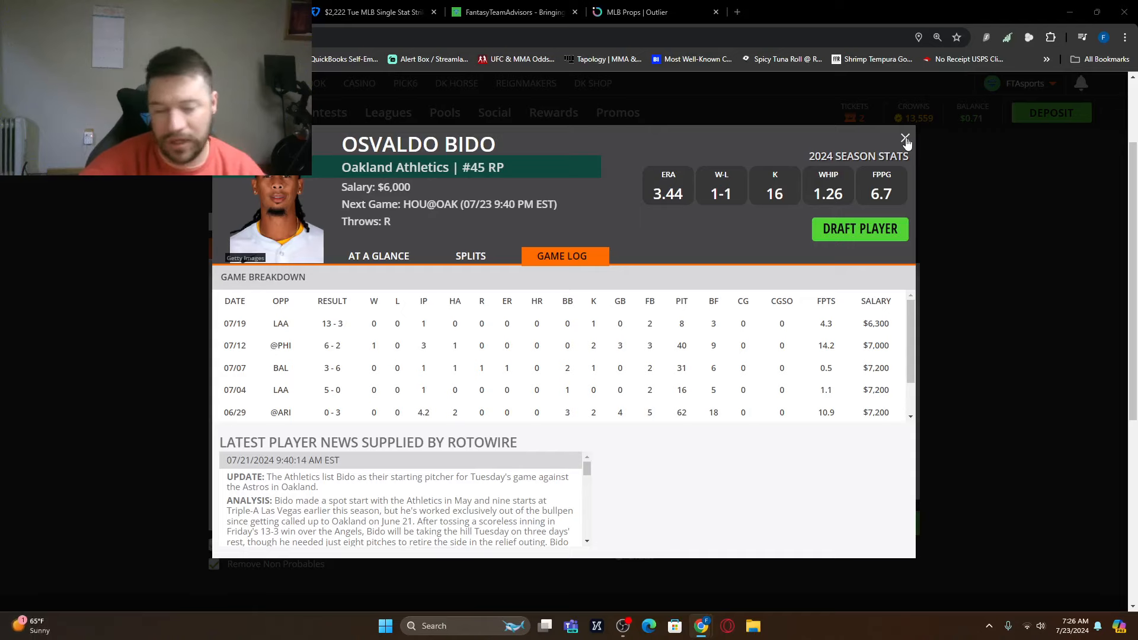
- Close Bido's card, check the Angels–Mariners matchup, and show the later slate games in DraftKings
{"action": "left_click", "coordinate": [906, 139]}
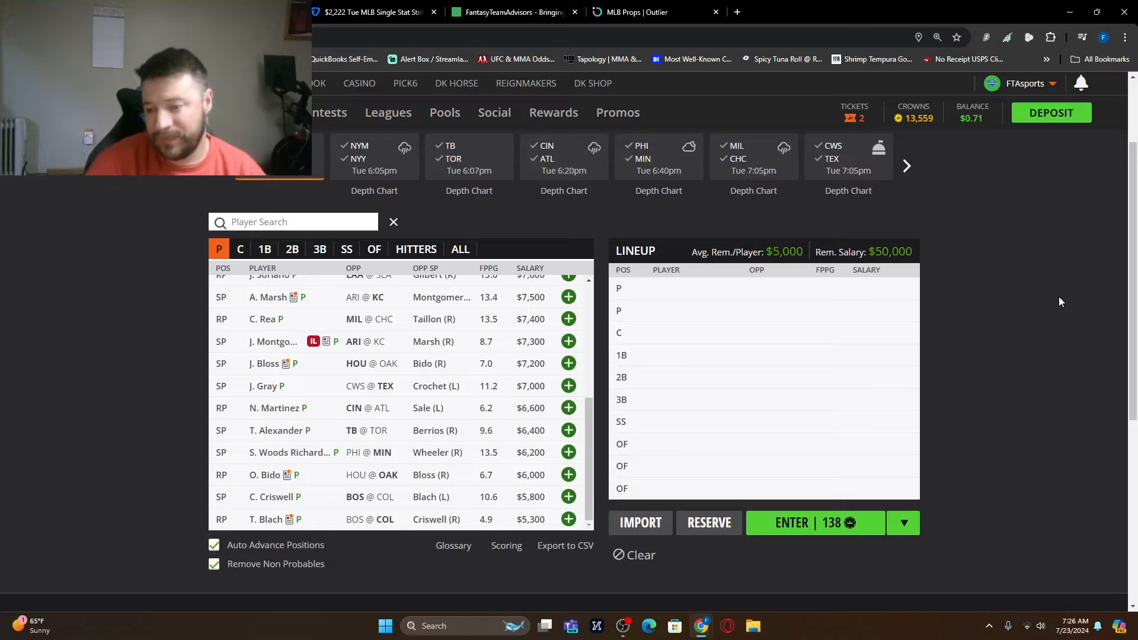
{"action": "left_click", "coordinate": [516, 12]}
{"action": "scroll", "coordinate": [220, 222], "scroll_direction": "down", "scroll_amount": 5}
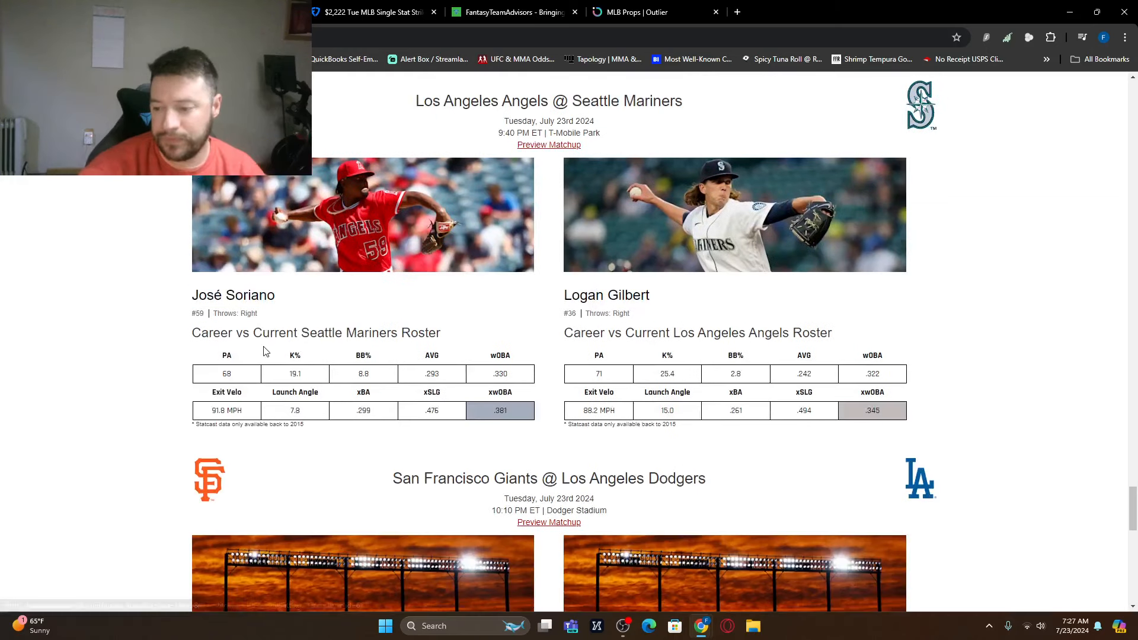
{"action": "scroll", "coordinate": [911, 303], "scroll_direction": "up", "scroll_amount": 1}
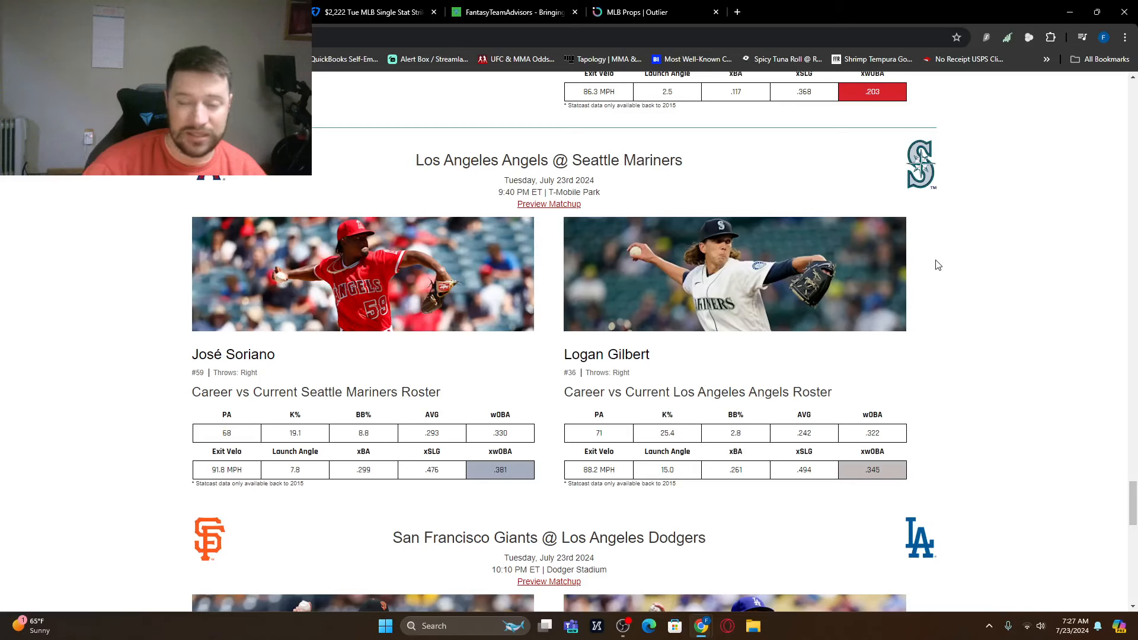
{"action": "left_click", "coordinate": [374, 11]}
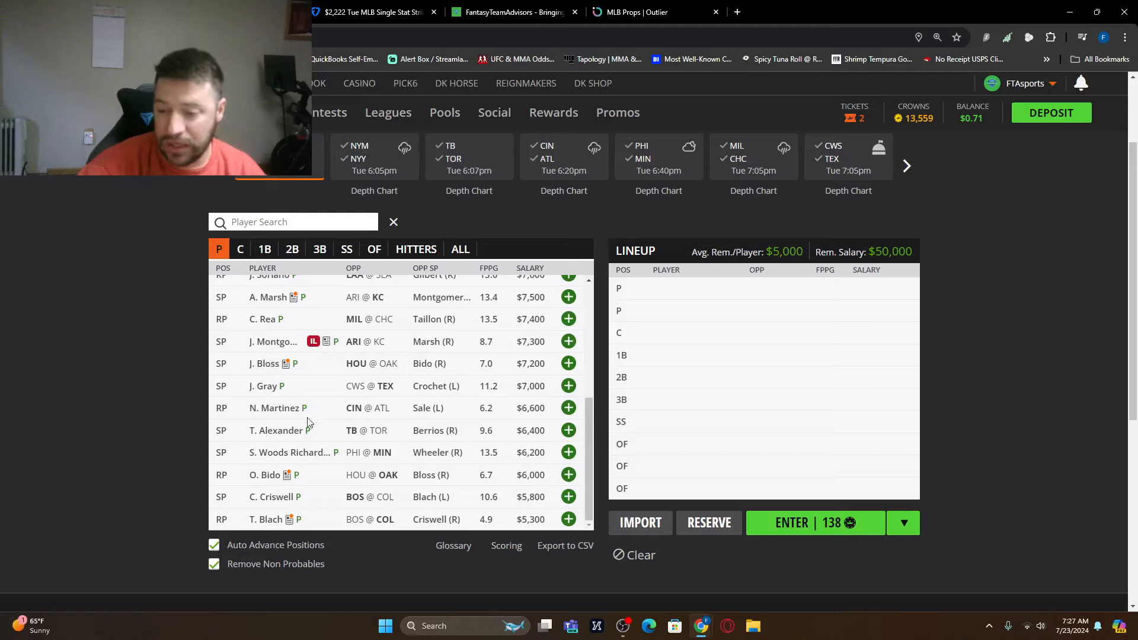
{"action": "scroll", "coordinate": [309, 424], "scroll_direction": "up", "scroll_amount": 1}
{"action": "scroll", "coordinate": [308, 424], "scroll_direction": "up", "scroll_amount": 1}
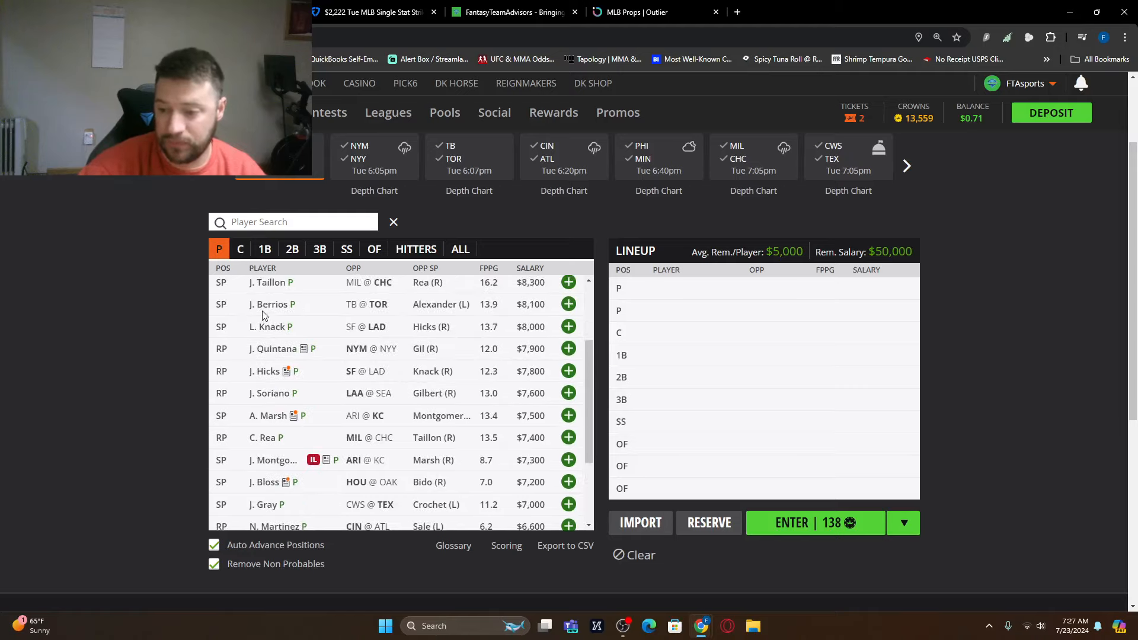
{"action": "scroll", "coordinate": [267, 329], "scroll_direction": "up", "scroll_amount": 1}
{"action": "scroll", "coordinate": [293, 356], "scroll_direction": "up", "scroll_amount": 1}
{"action": "scroll", "coordinate": [305, 373], "scroll_direction": "up", "scroll_amount": 2}
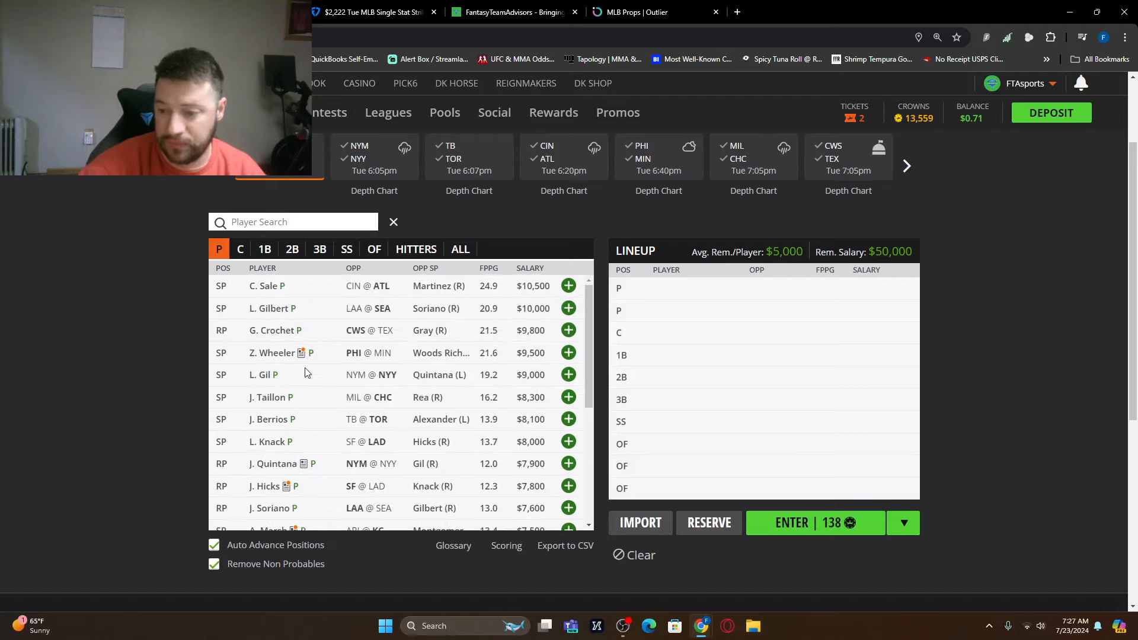
{"action": "left_click", "coordinate": [907, 166]}
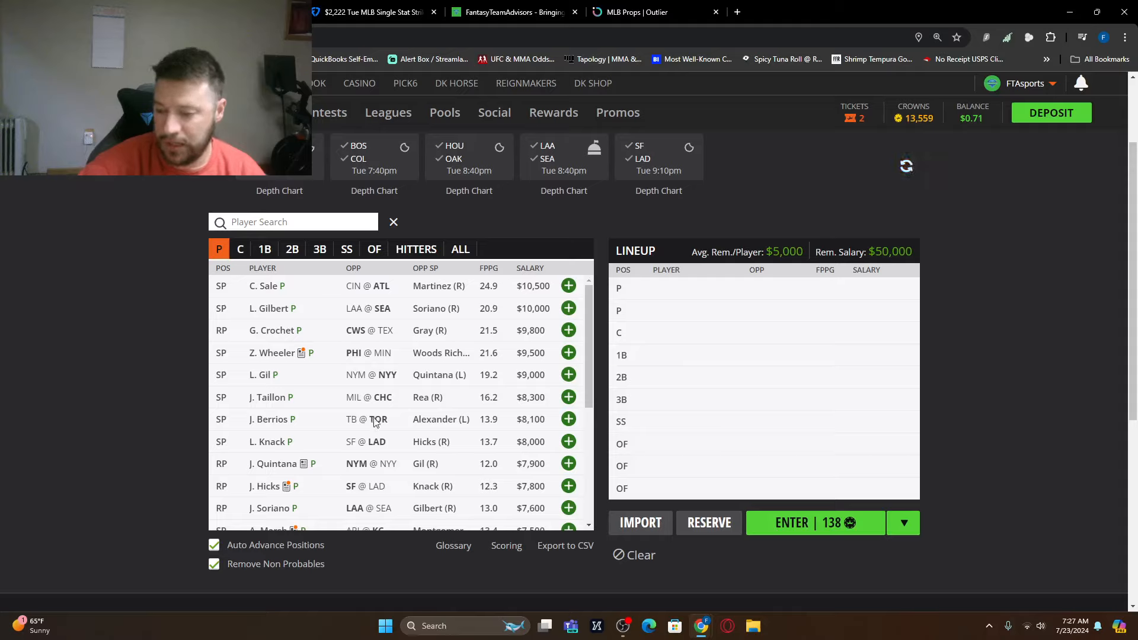
- Review Jose Soriano's home, away and opponent splits and close his card
{"action": "left_click", "coordinate": [277, 509]}
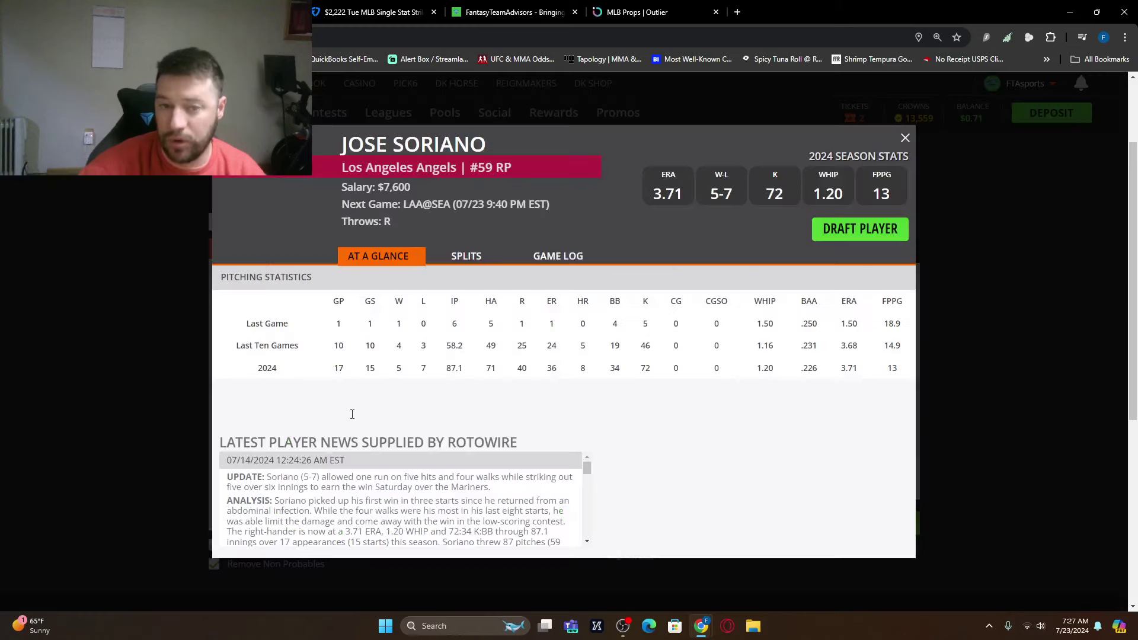
{"action": "left_click", "coordinate": [487, 261]}
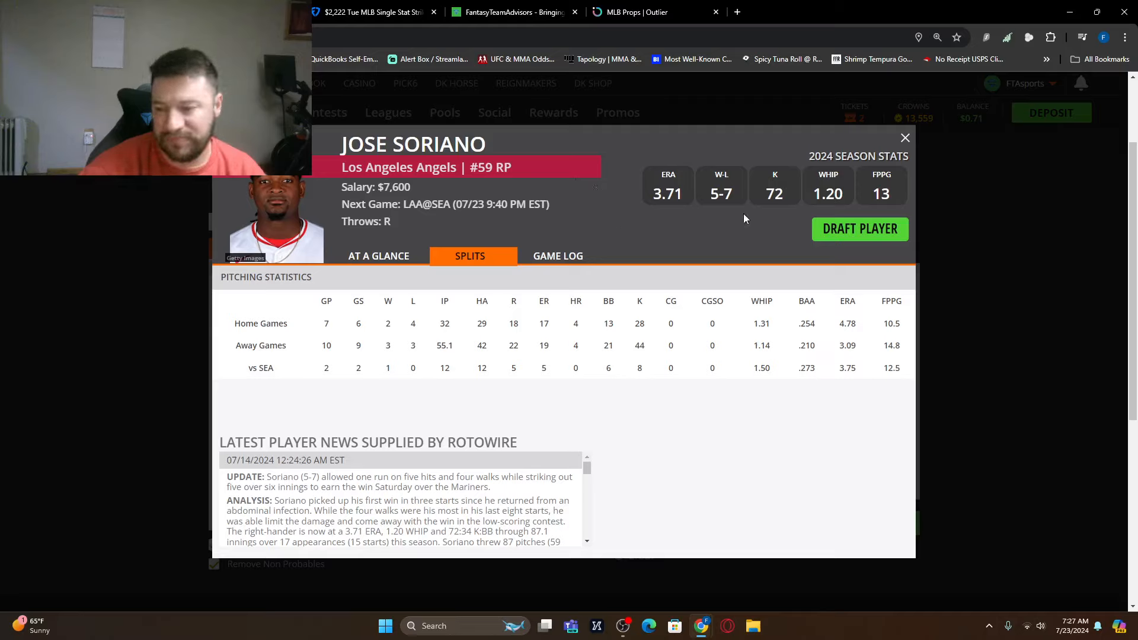
{"action": "left_click", "coordinate": [904, 141]}
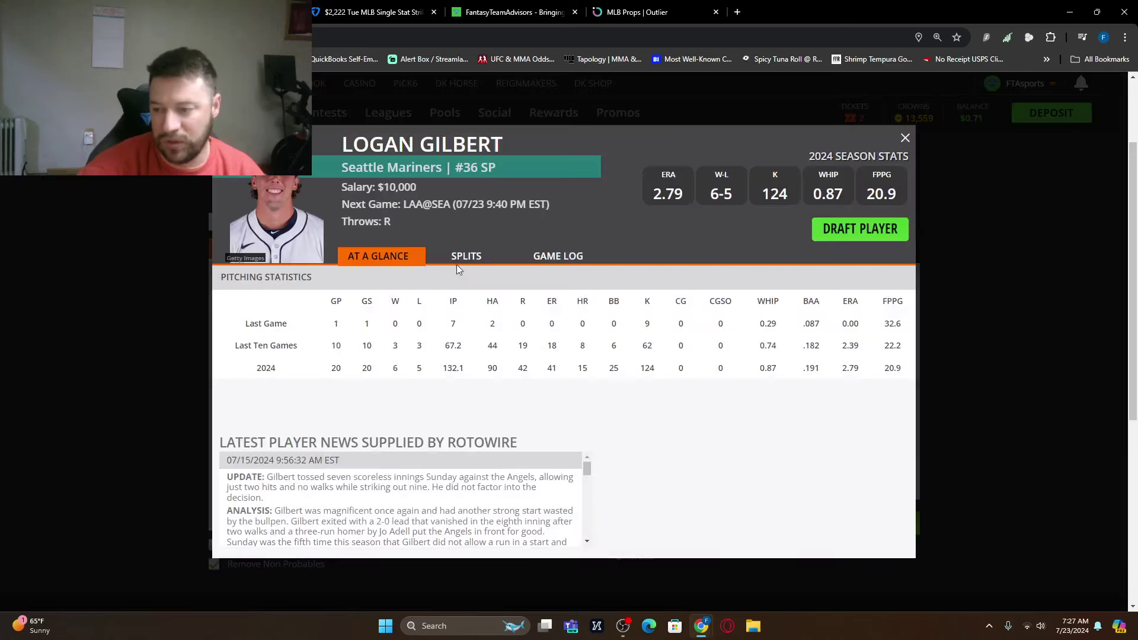
- Review Logan Gilbert's recent game log and close his card
{"action": "left_click", "coordinate": [459, 258]}
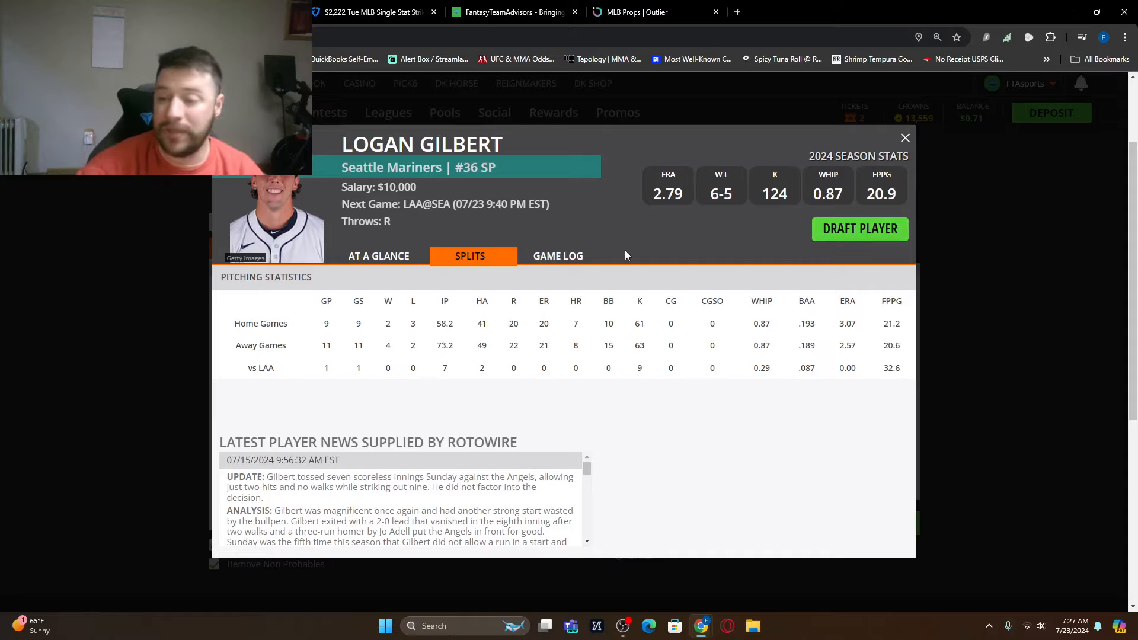
{"action": "left_click", "coordinate": [585, 260]}
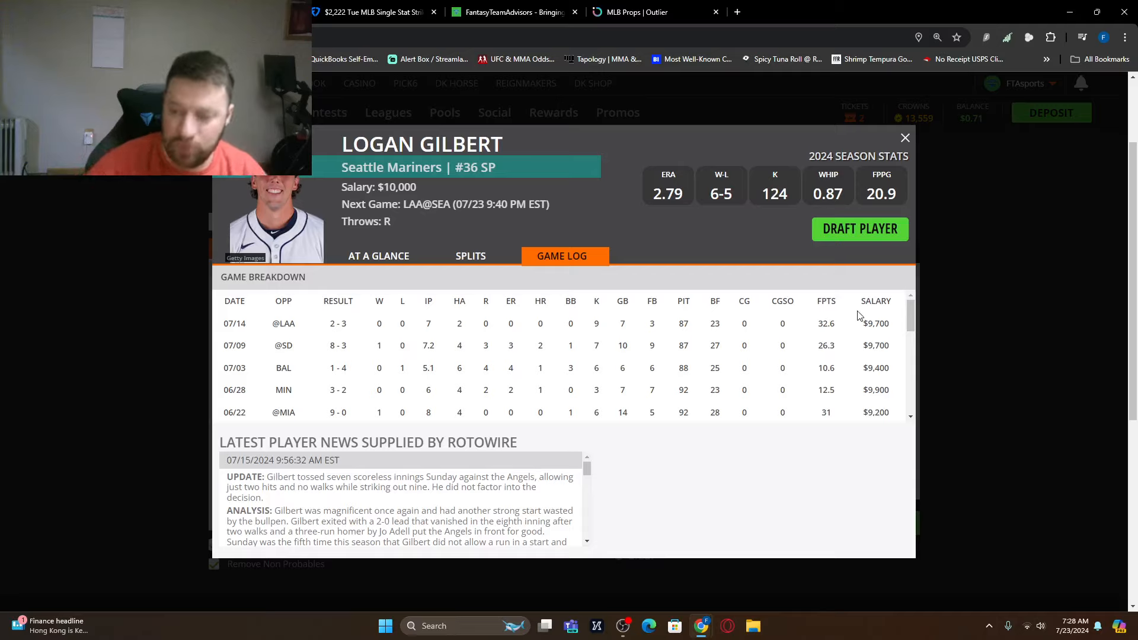
{"action": "left_click", "coordinate": [905, 138]}
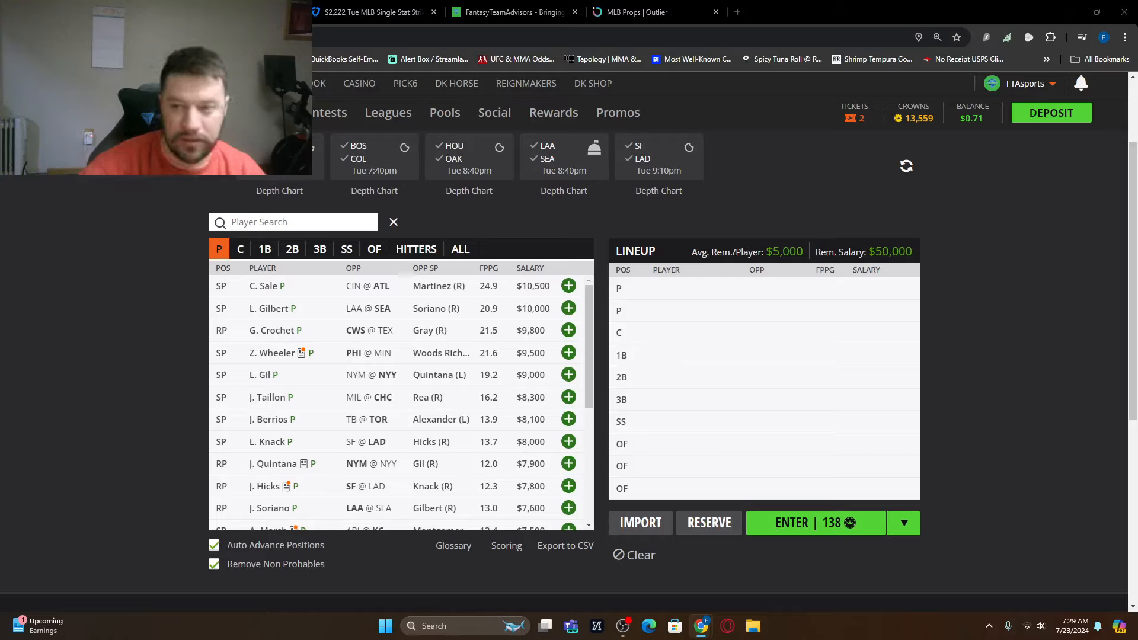
- Switch to the Baseball Savant matchup page for the Giants @ Dodgers pitchers
{"action": "key", "text": "ctrl+Tab"}
{"action": "scroll", "coordinate": [300, 487], "scroll_direction": "down", "scroll_amount": 3}
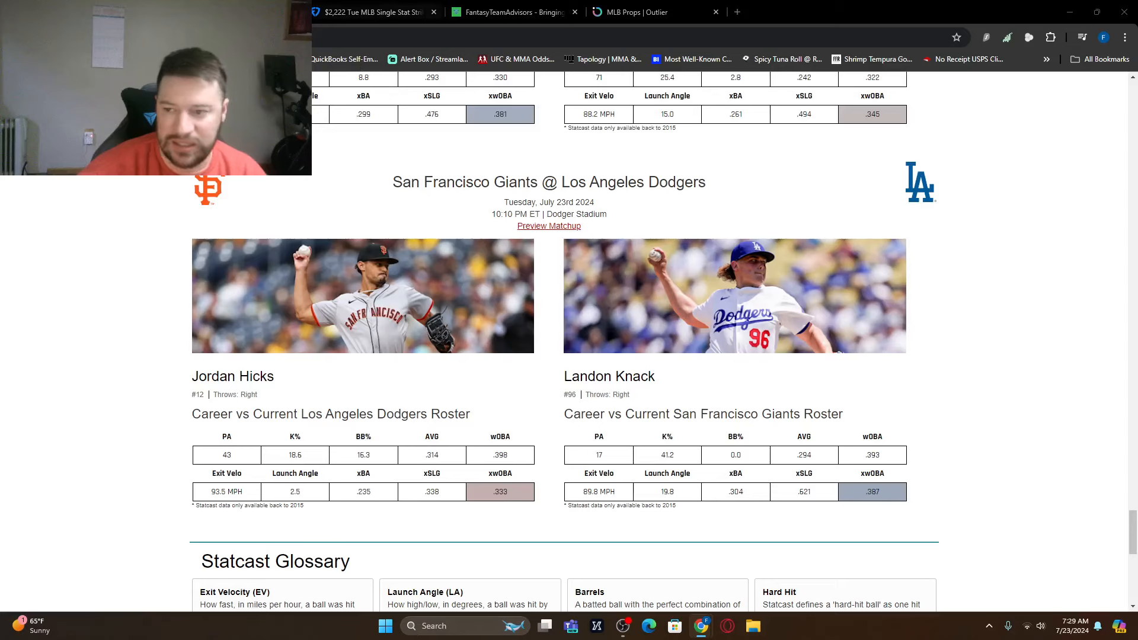
- Review Jordan Hicks's home/away/vs LAD splits and game-by-game log, then close his card
{"action": "left_click", "coordinate": [387, 5]}
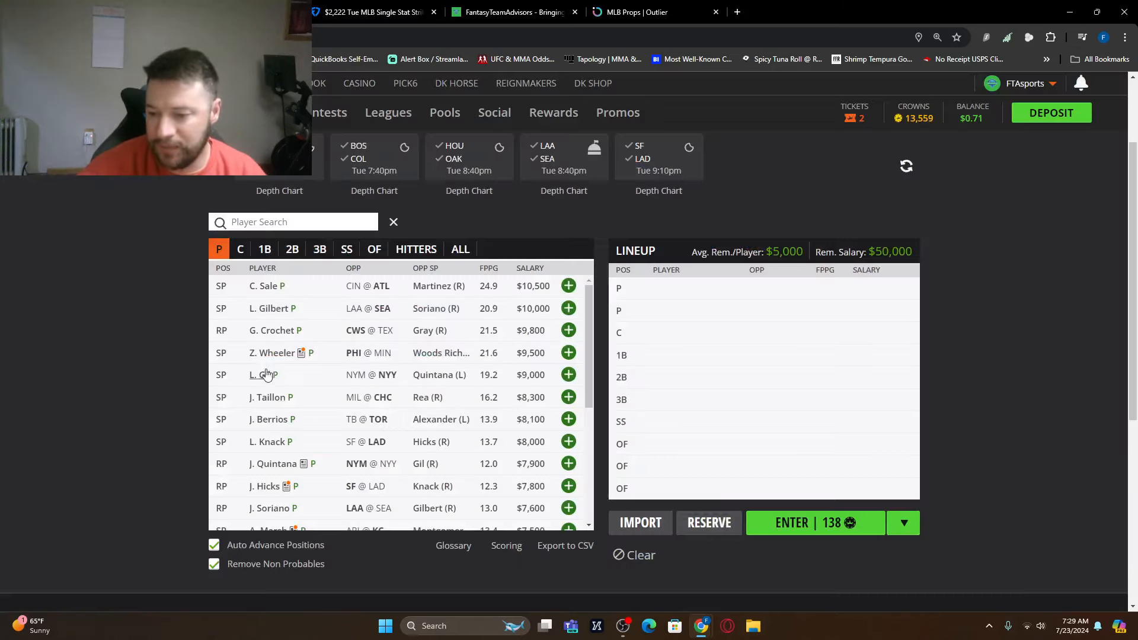
{"action": "left_click", "coordinate": [267, 486]}
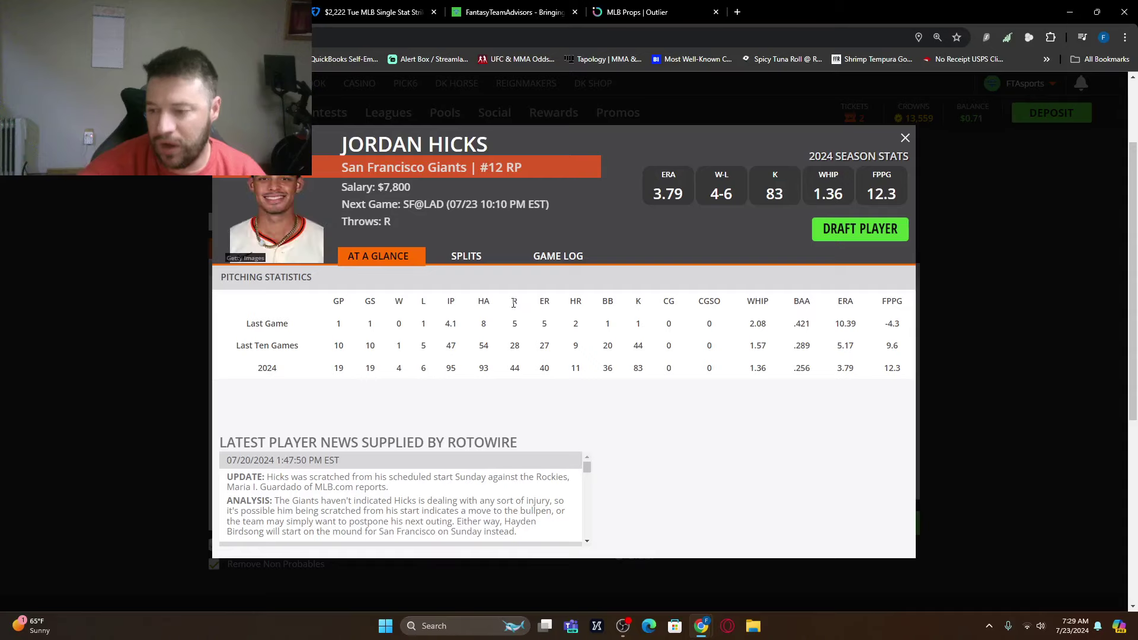
{"action": "left_click", "coordinate": [466, 262]}
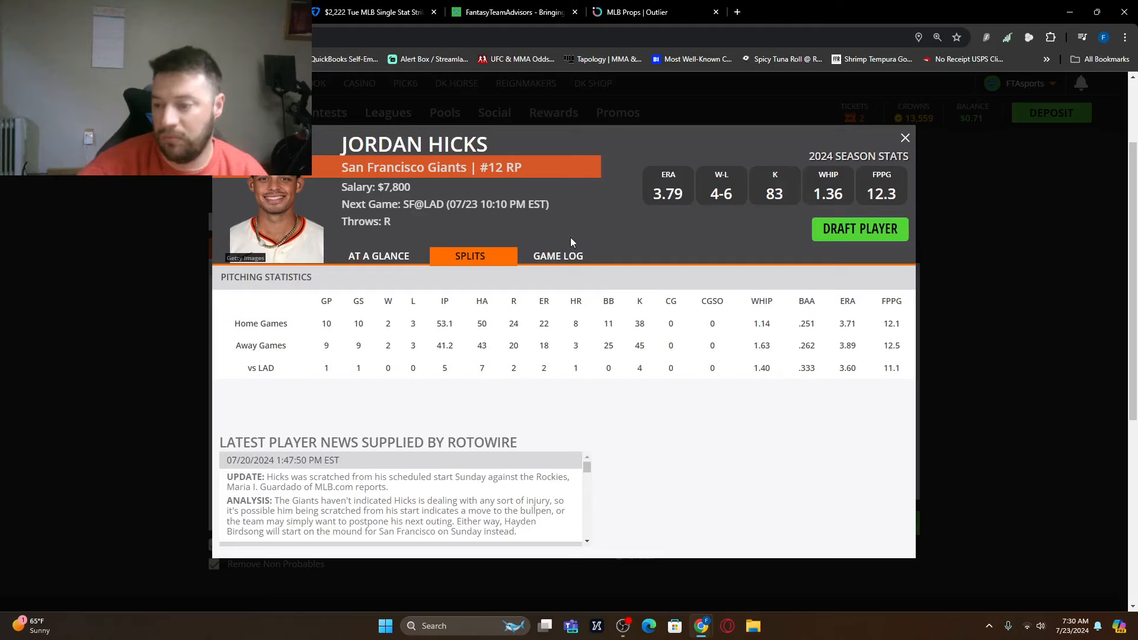
{"action": "left_click", "coordinate": [567, 256]}
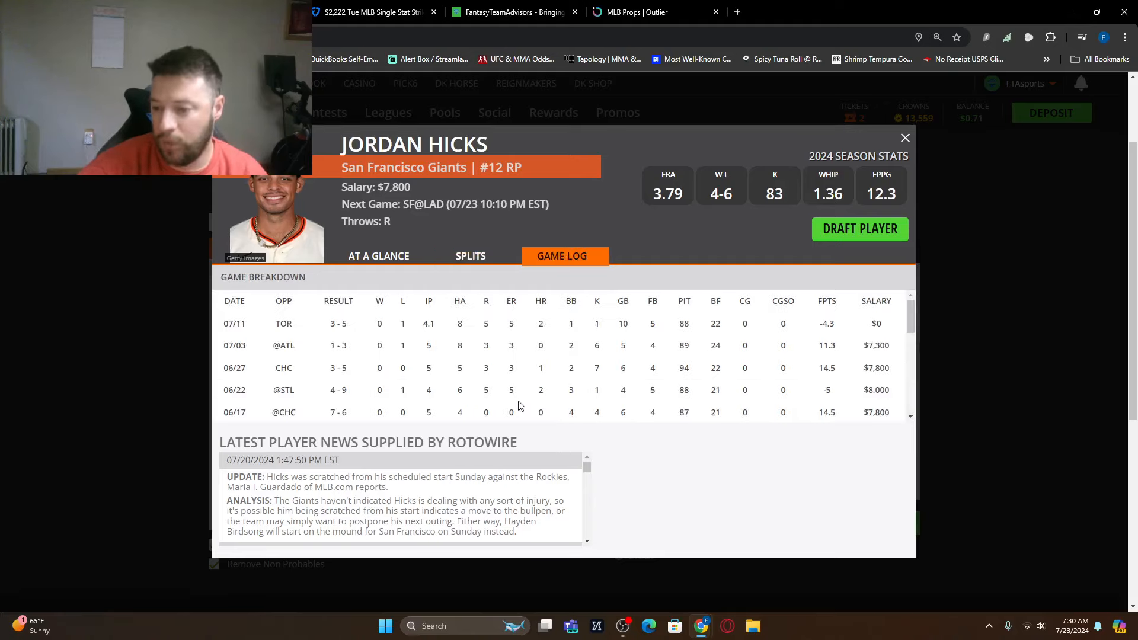
{"action": "scroll", "coordinate": [518, 402], "scroll_direction": "down", "scroll_amount": 1}
{"action": "scroll", "coordinate": [519, 401], "scroll_direction": "down", "scroll_amount": 1}
{"action": "scroll", "coordinate": [519, 402], "scroll_direction": "down", "scroll_amount": 1}
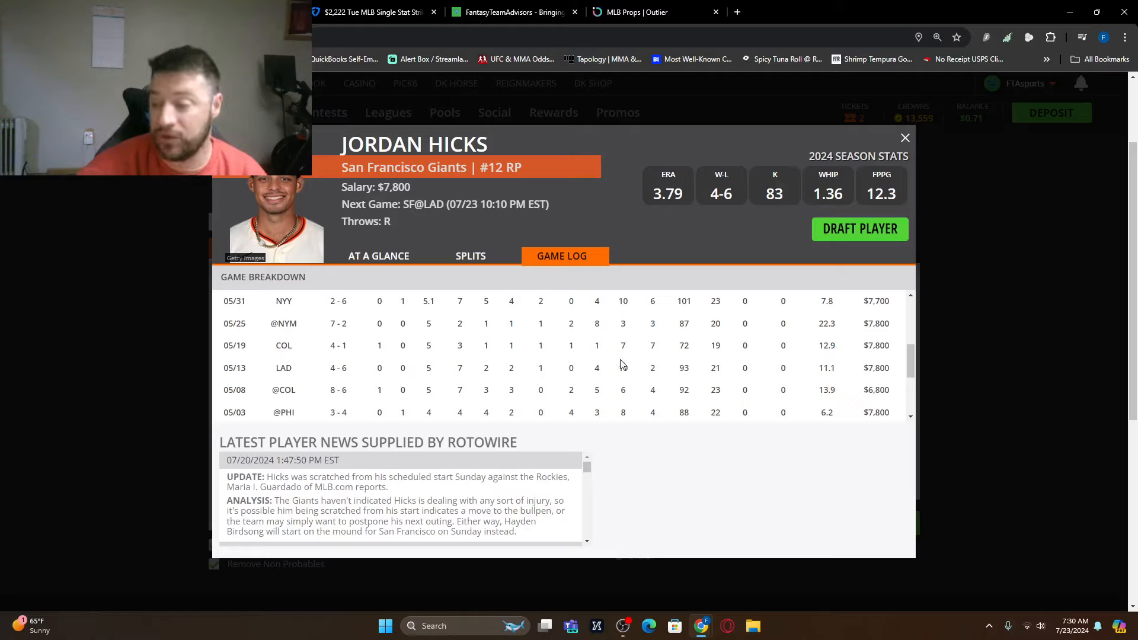
{"action": "scroll", "coordinate": [646, 380], "scroll_direction": "up", "scroll_amount": 3}
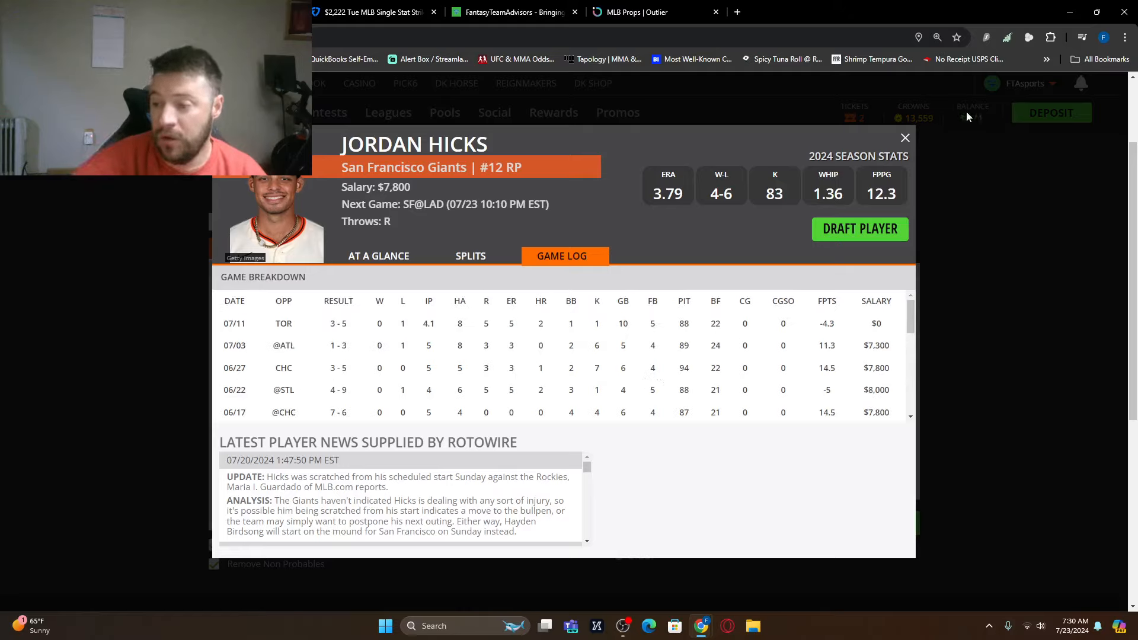
{"action": "left_click", "coordinate": [904, 141]}
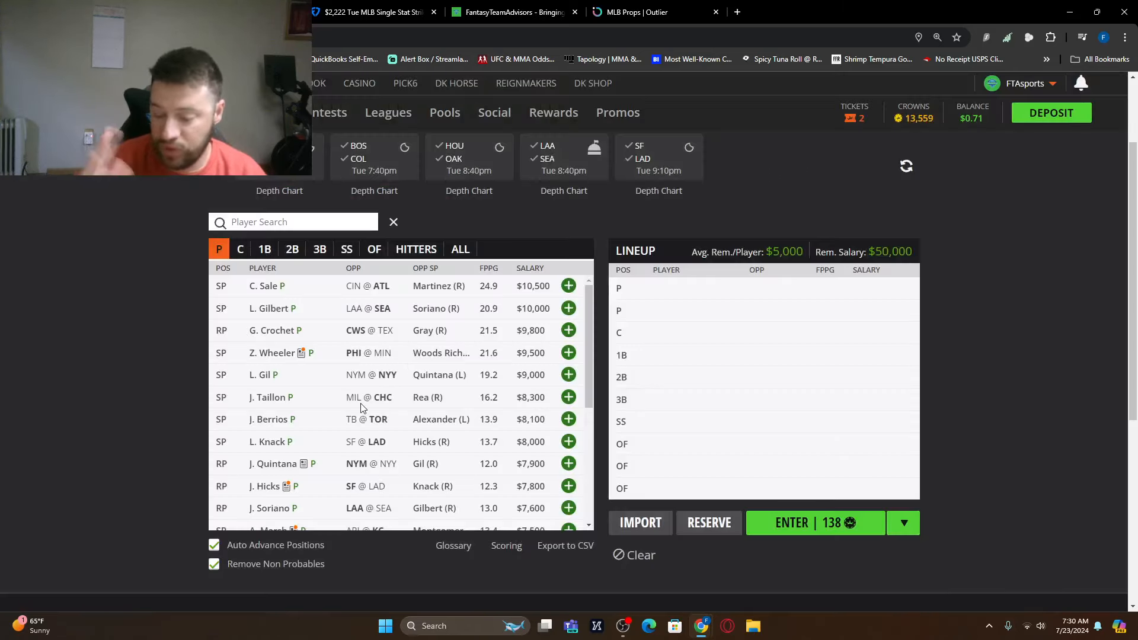
- View Landon Knack's home, away and vs SF splits on his player card
{"action": "left_click", "coordinate": [269, 442]}
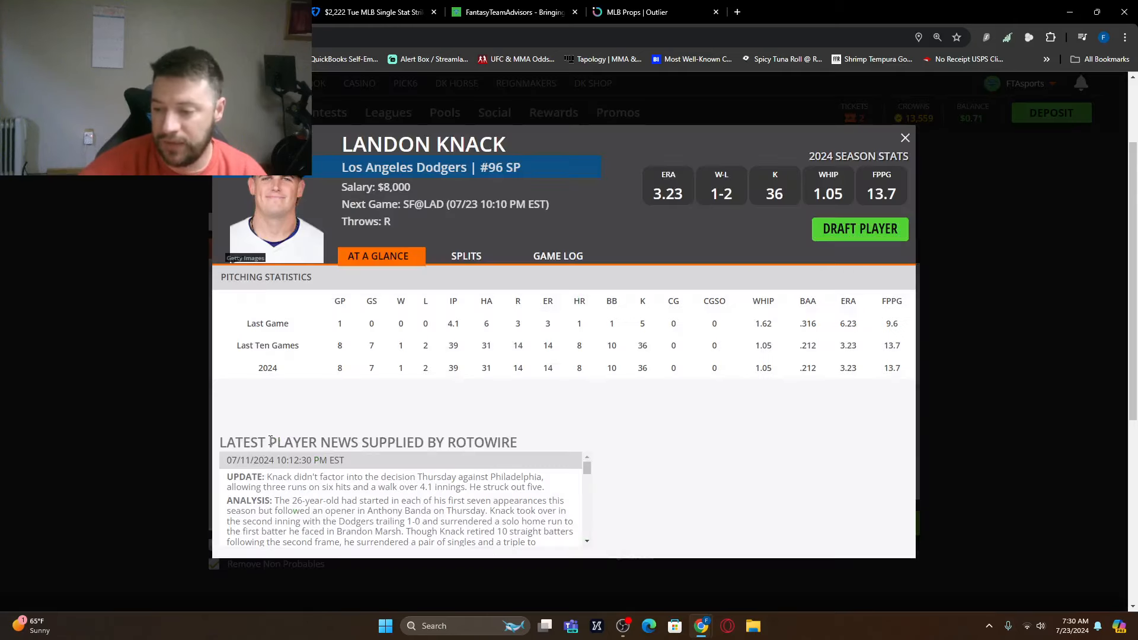
{"action": "left_click", "coordinate": [476, 258]}
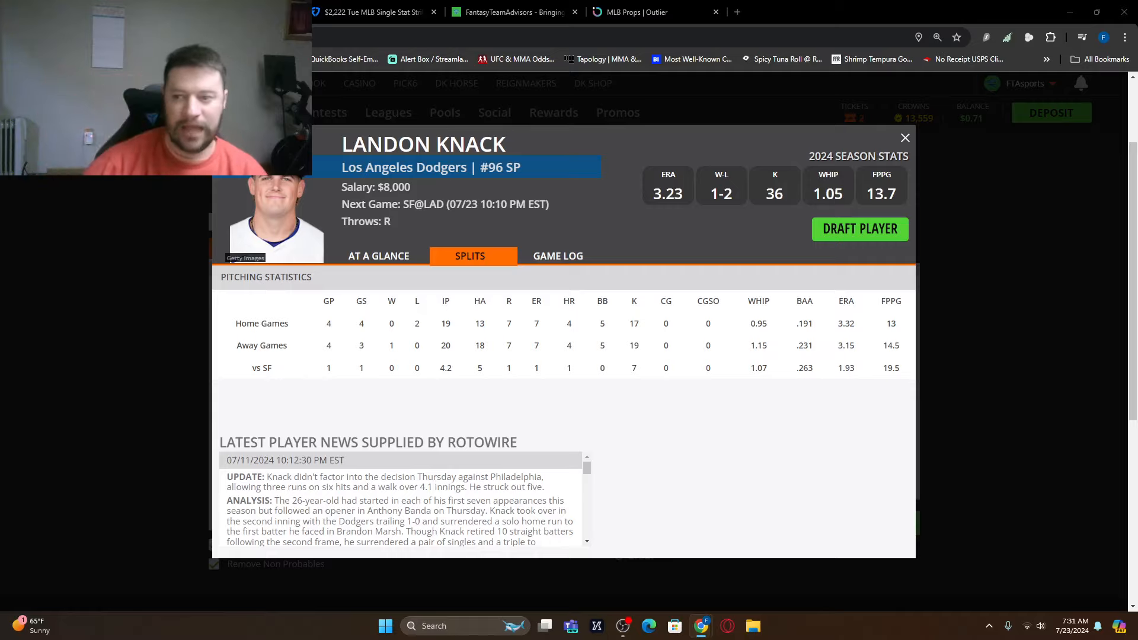
- Close Knack's card, check the Baseball Savant daily matchups, then move to the FanDuel strikeouts contest
{"action": "left_click", "coordinate": [906, 138]}
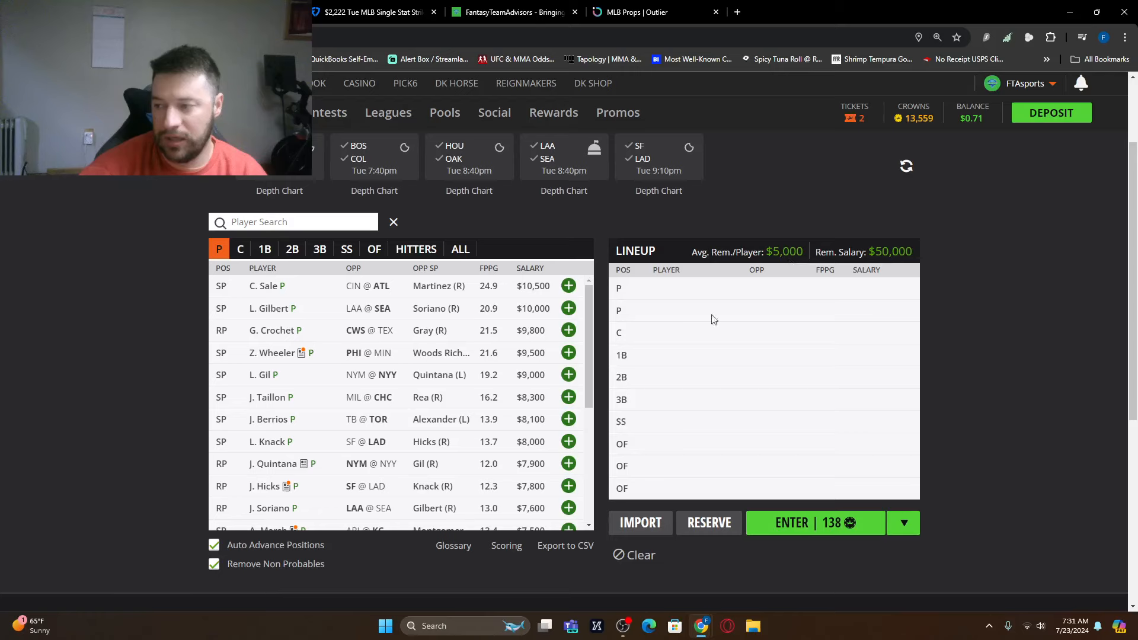
{"action": "scroll", "coordinate": [517, 433], "scroll_direction": "down", "scroll_amount": 3}
{"action": "scroll", "coordinate": [517, 433], "scroll_direction": "up", "scroll_amount": 3}
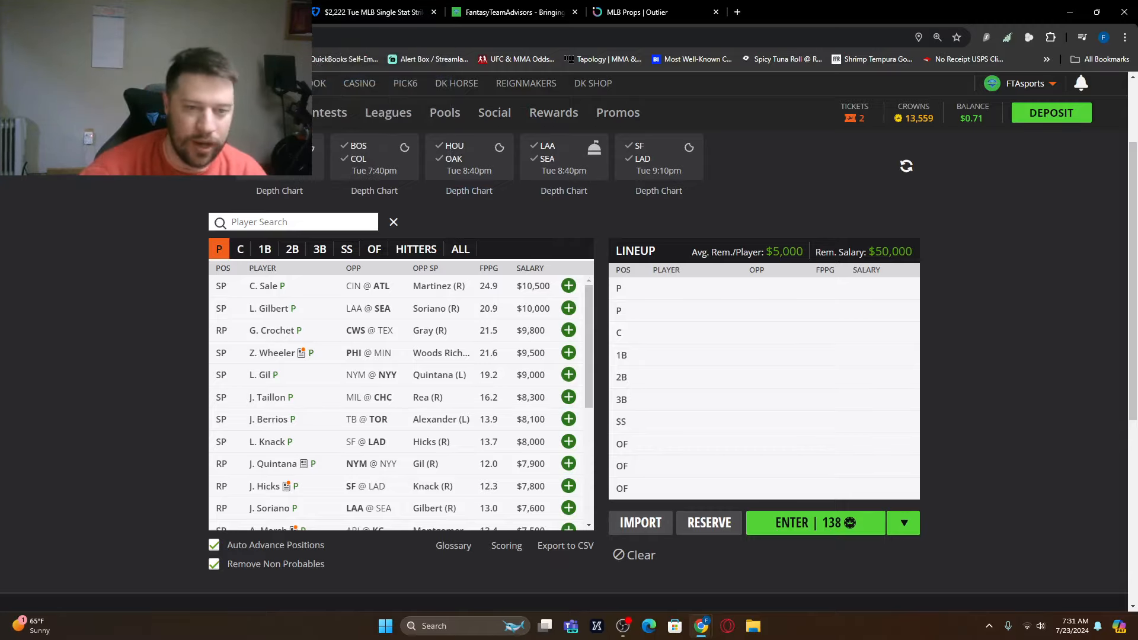
{"action": "left_click", "coordinate": [259, 12]}
{"action": "scroll", "coordinate": [368, 377], "scroll_direction": "down", "scroll_amount": 3}
{"action": "scroll", "coordinate": [368, 377], "scroll_direction": "down", "scroll_amount": 3}
{"action": "scroll", "coordinate": [418, 386], "scroll_direction": "up", "scroll_amount": 10}
{"action": "scroll", "coordinate": [418, 387], "scroll_direction": "up", "scroll_amount": 5}
{"action": "scroll", "coordinate": [430, 373], "scroll_direction": "up", "scroll_amount": 5}
{"action": "scroll", "coordinate": [430, 373], "scroll_direction": "up", "scroll_amount": 5}
{"action": "scroll", "coordinate": [430, 374], "scroll_direction": "up", "scroll_amount": 5}
{"action": "scroll", "coordinate": [436, 360], "scroll_direction": "up", "scroll_amount": 5}
{"action": "scroll", "coordinate": [445, 338], "scroll_direction": "up", "scroll_amount": 5}
{"action": "scroll", "coordinate": [464, 300], "scroll_direction": "up", "scroll_amount": 5}
{"action": "scroll", "coordinate": [464, 300], "scroll_direction": "up", "scroll_amount": 5}
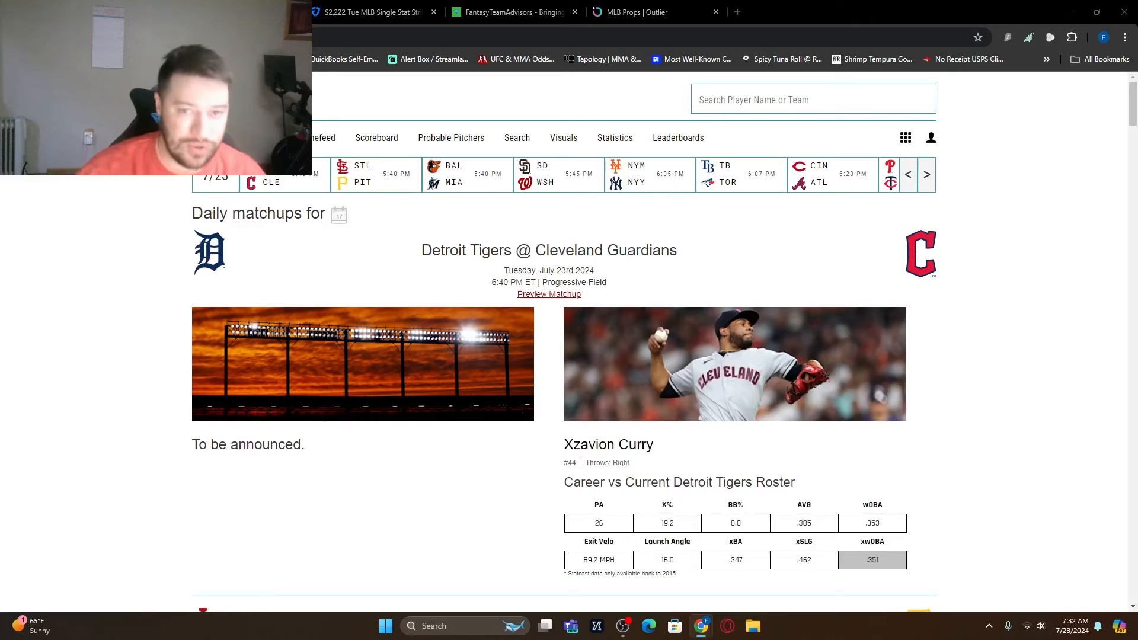
{"action": "left_click", "coordinate": [391, 12]}
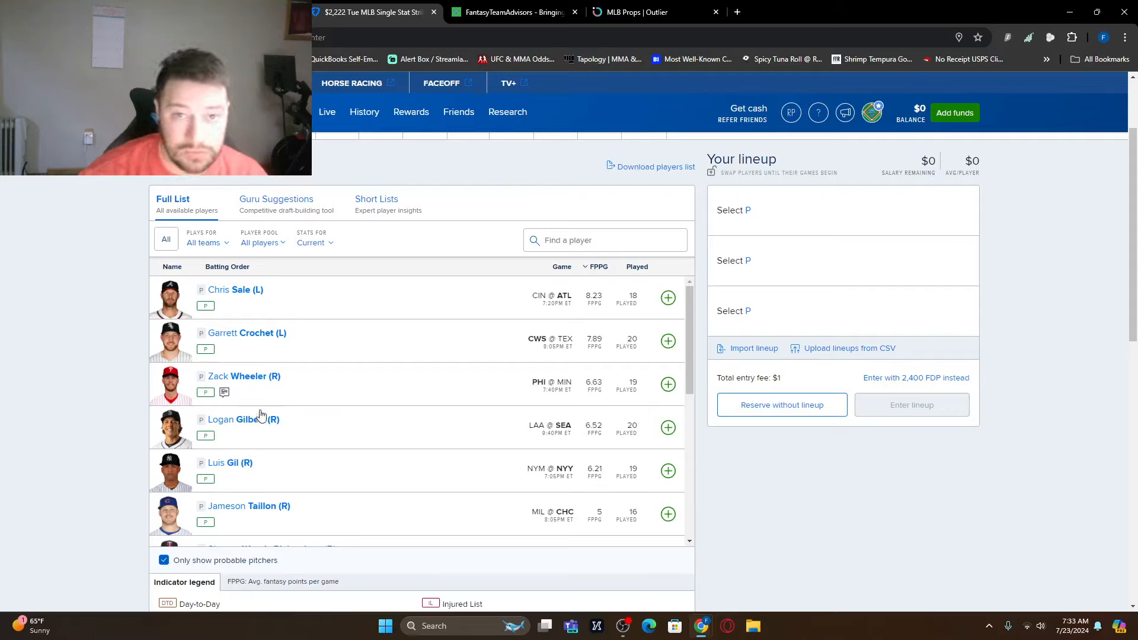
{"action": "scroll", "coordinate": [263, 294], "scroll_direction": "down", "scroll_amount": 1}
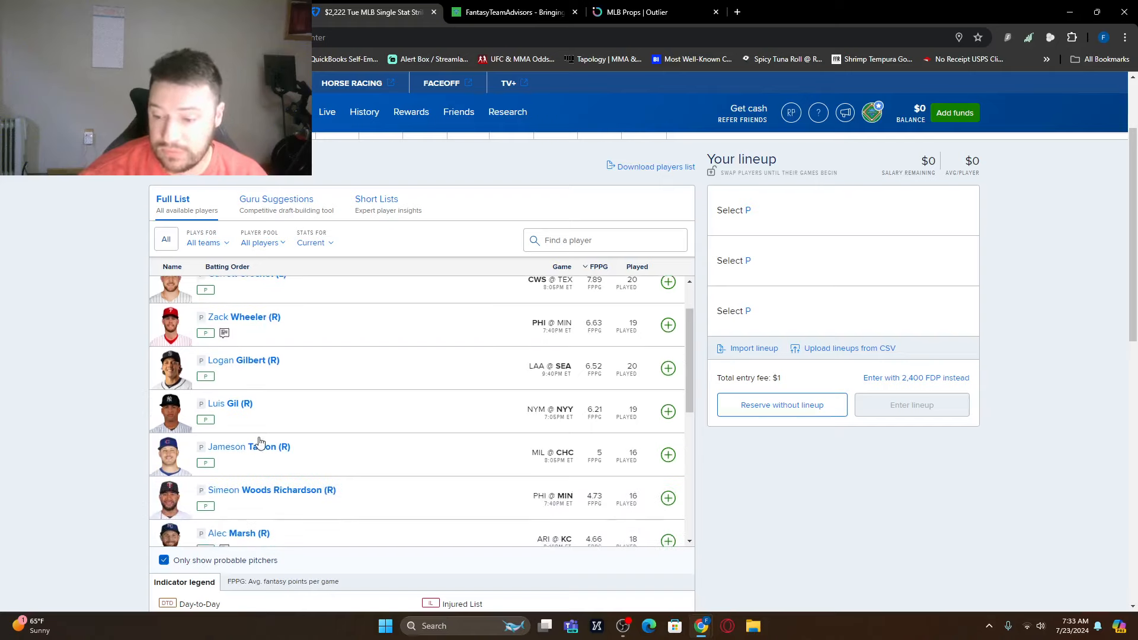
{"action": "scroll", "coordinate": [257, 437], "scroll_direction": "down", "scroll_amount": 1}
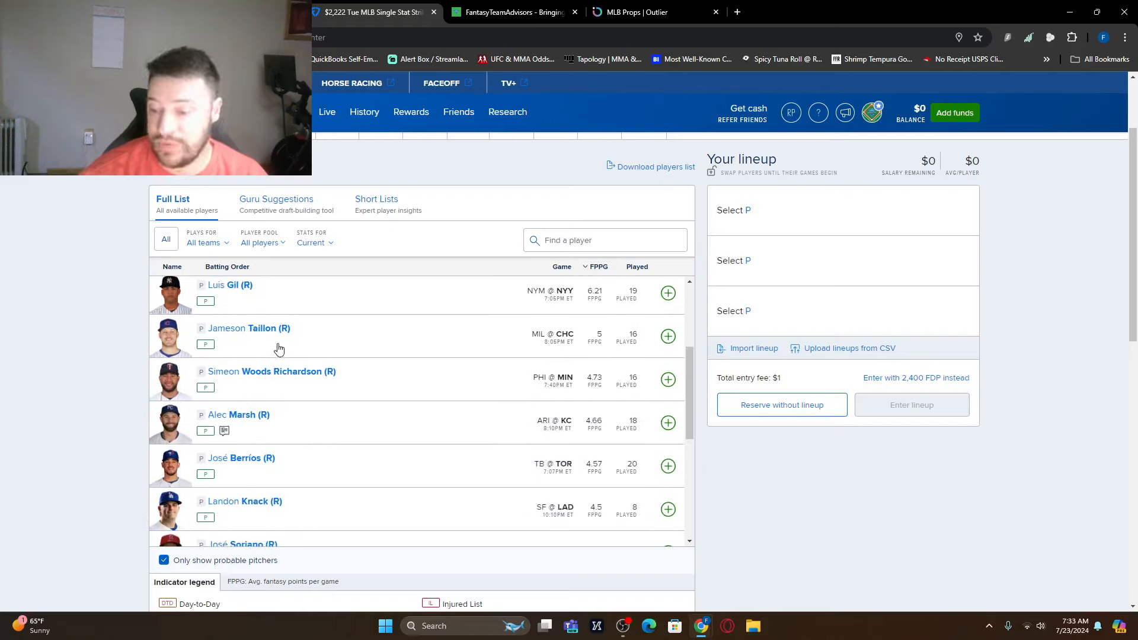
{"action": "scroll", "coordinate": [272, 407], "scroll_direction": "down", "scroll_amount": 2}
{"action": "scroll", "coordinate": [329, 462], "scroll_direction": "down", "scroll_amount": 1}
{"action": "scroll", "coordinate": [338, 449], "scroll_direction": "down", "scroll_amount": 2}
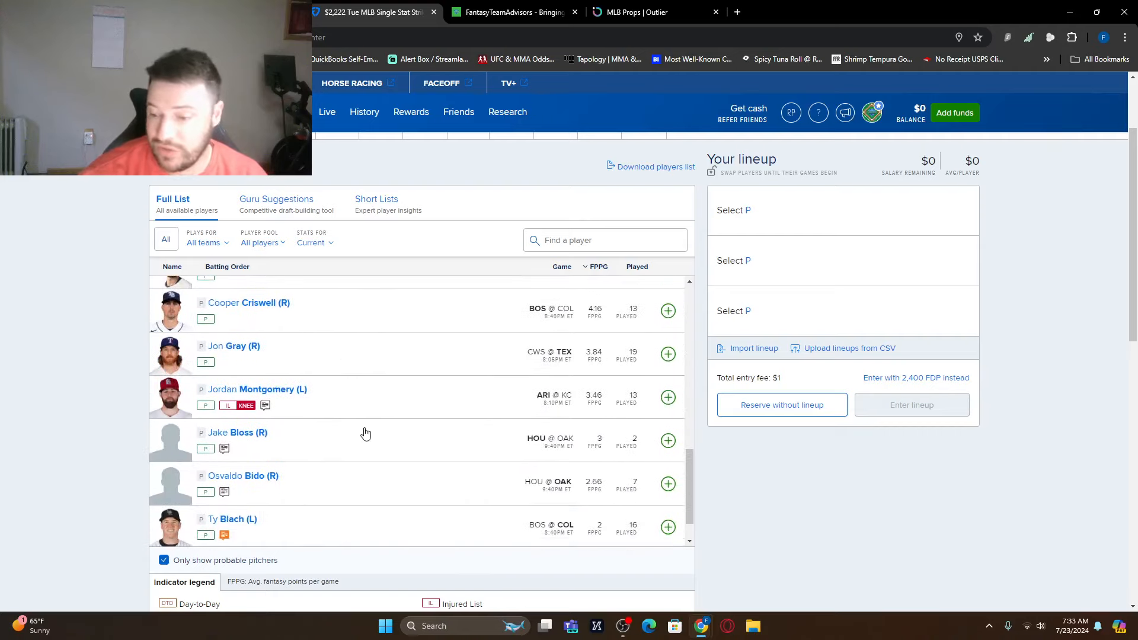
{"action": "scroll", "coordinate": [365, 433], "scroll_direction": "down", "scroll_amount": 1}
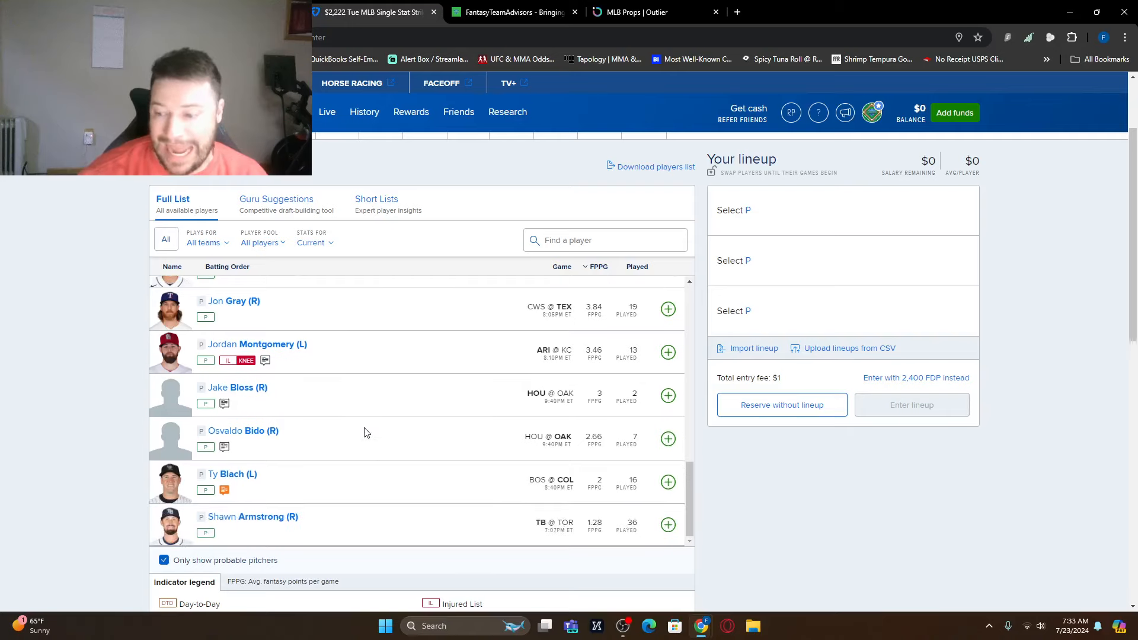
{"action": "scroll", "coordinate": [364, 432], "scroll_direction": "down", "scroll_amount": 1}
{"action": "scroll", "coordinate": [445, 463], "scroll_direction": "down", "scroll_amount": 1}
{"action": "scroll", "coordinate": [444, 463], "scroll_direction": "up", "scroll_amount": 3}
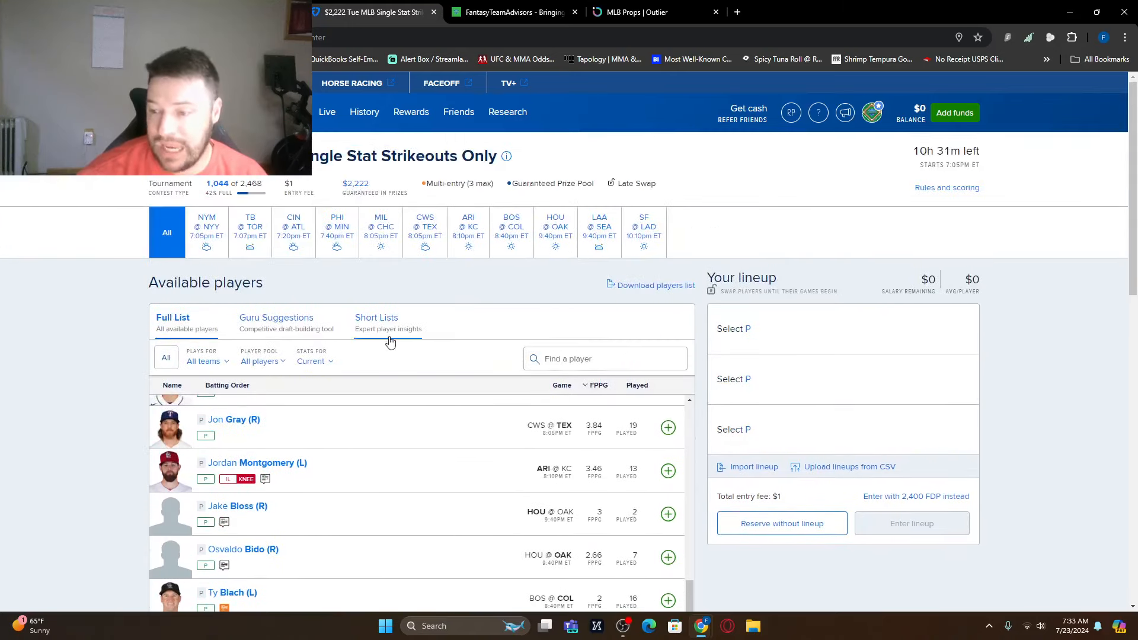
{"action": "scroll", "coordinate": [408, 551], "scroll_direction": "up", "scroll_amount": 5}
{"action": "scroll", "coordinate": [408, 569], "scroll_direction": "up", "scroll_amount": 5}
{"action": "scroll", "coordinate": [409, 569], "scroll_direction": "up", "scroll_amount": 5}
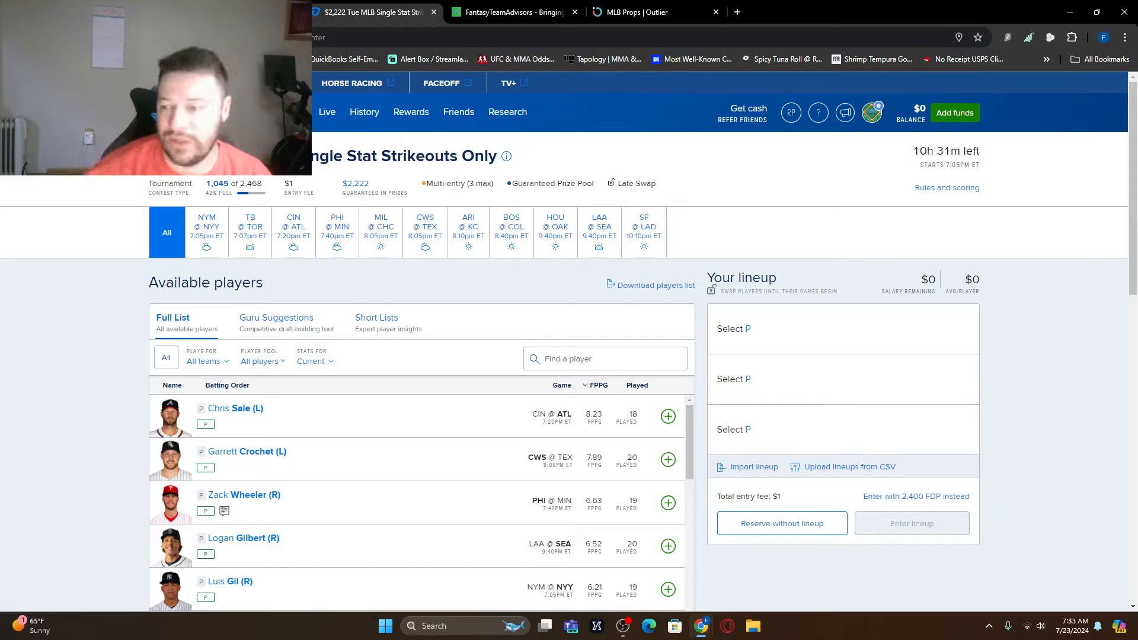
{"action": "scroll", "coordinate": [421, 502], "scroll_direction": "down", "scroll_amount": 3}
{"action": "scroll", "coordinate": [253, 507], "scroll_direction": "up", "scroll_amount": 3}
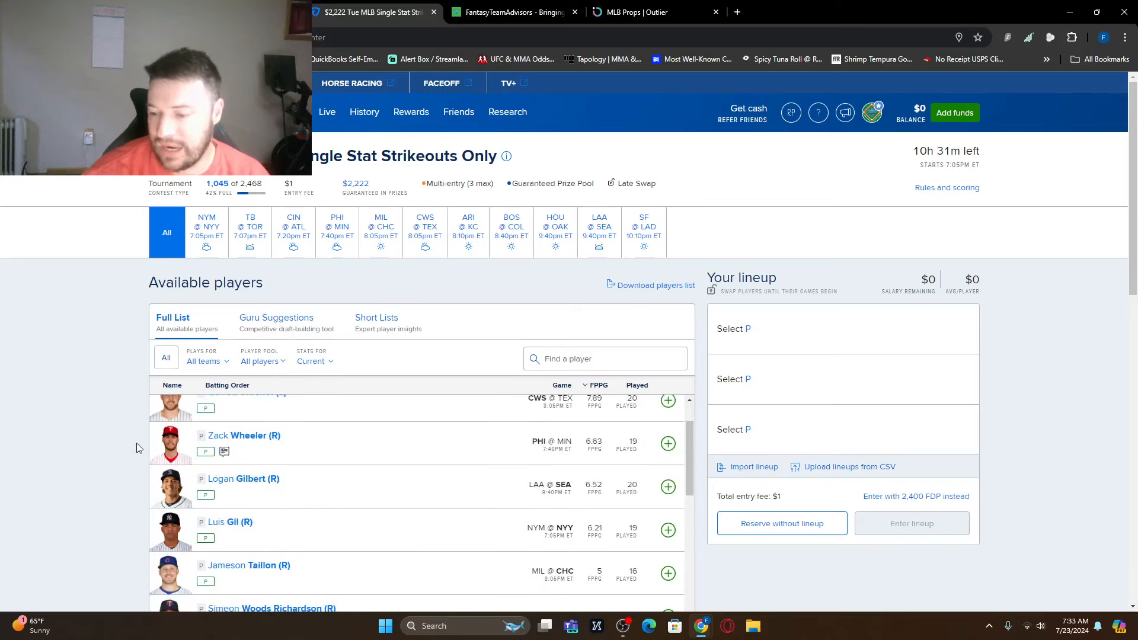
{"action": "scroll", "coordinate": [99, 460], "scroll_direction": "down", "scroll_amount": 2}
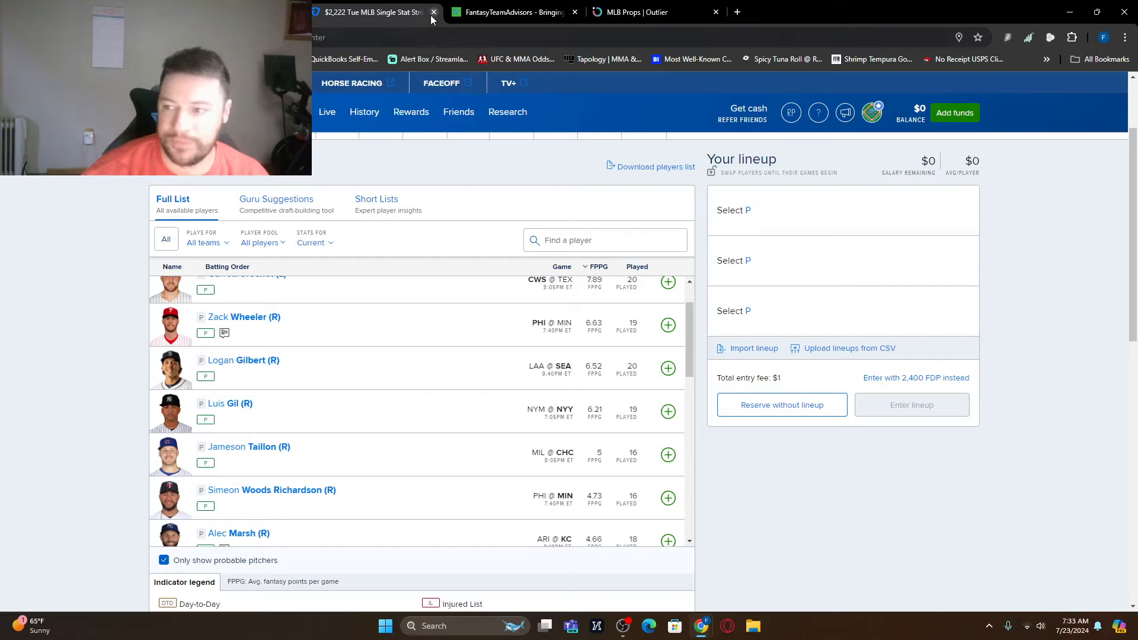
- Close the FanDuel Single Stat Strikeouts contest page, leaving FantasyTeamAdvisors on screen
{"action": "left_click", "coordinate": [433, 13]}
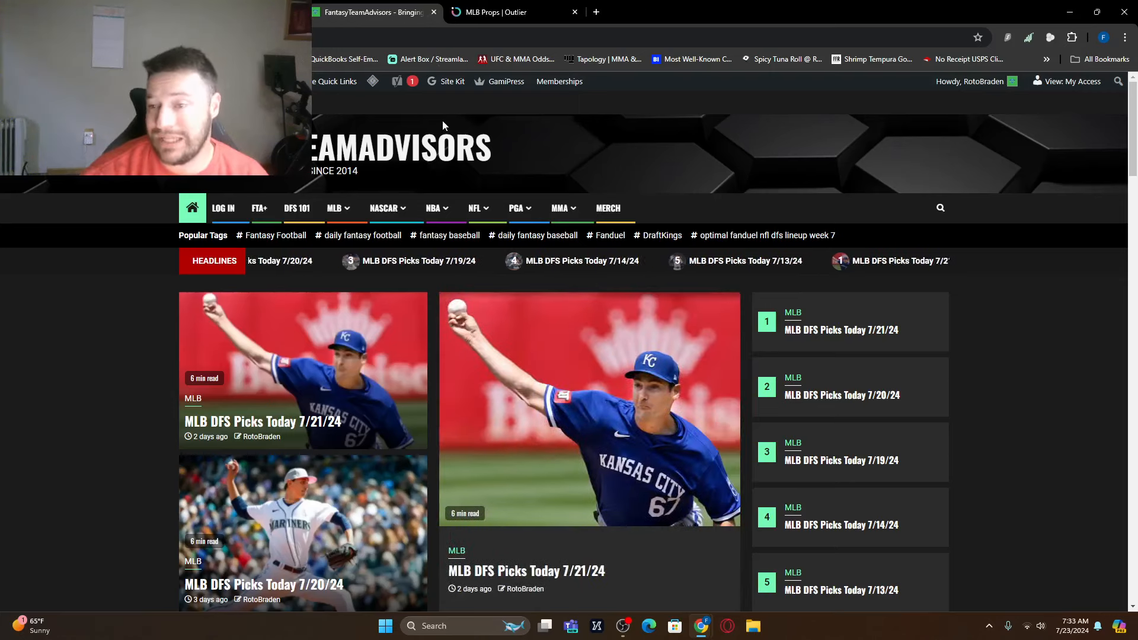